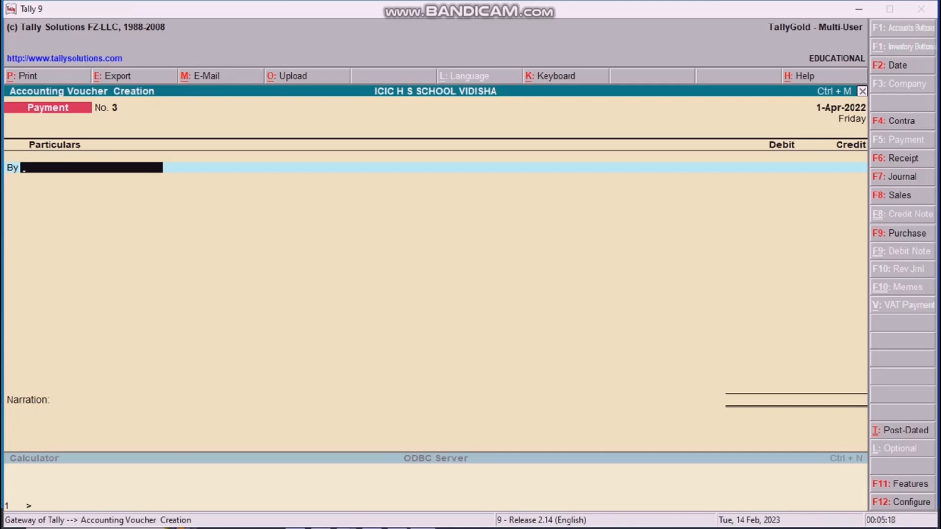
Step: Pick the last 11TH COM student ledger as the By debit account of Payment voucher No. 3
{"action": "type", "text": "12"}
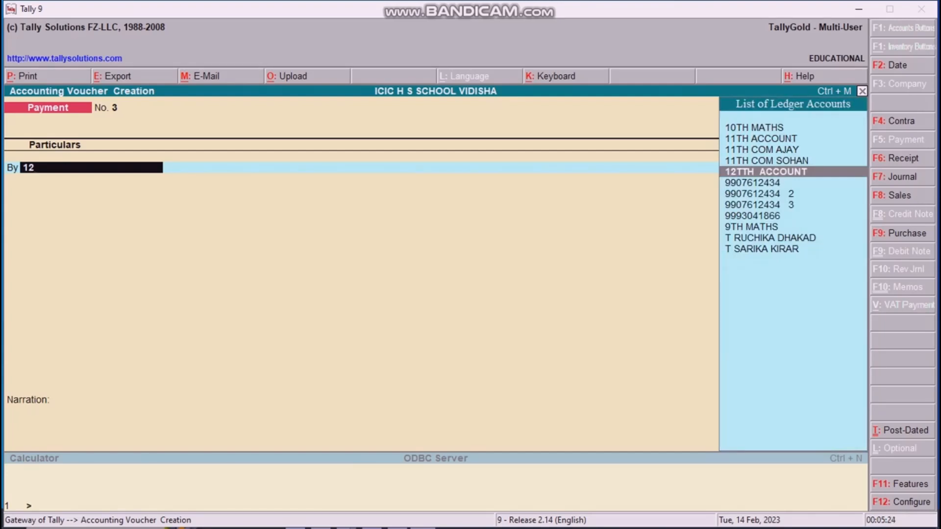
{"action": "key", "text": "BackSpace"}
{"action": "type", "text": "1"}
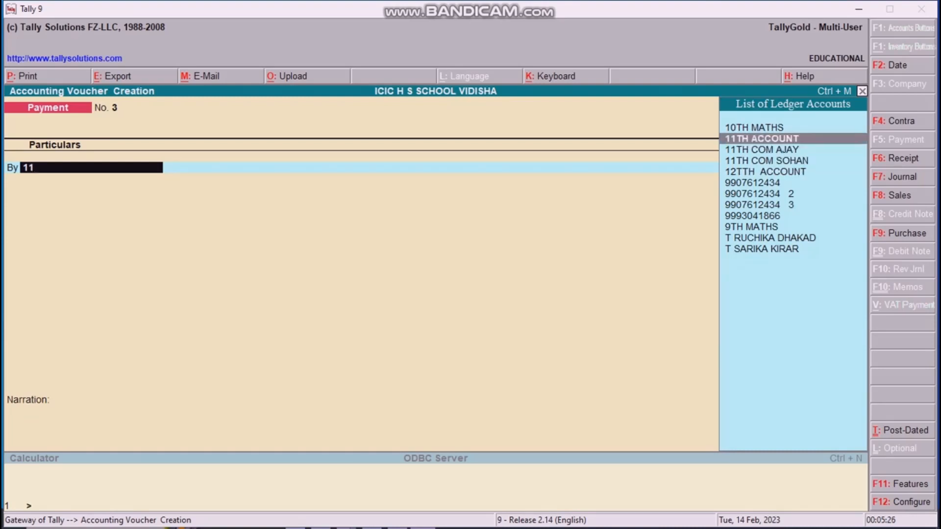
{"action": "key", "text": "Down"}
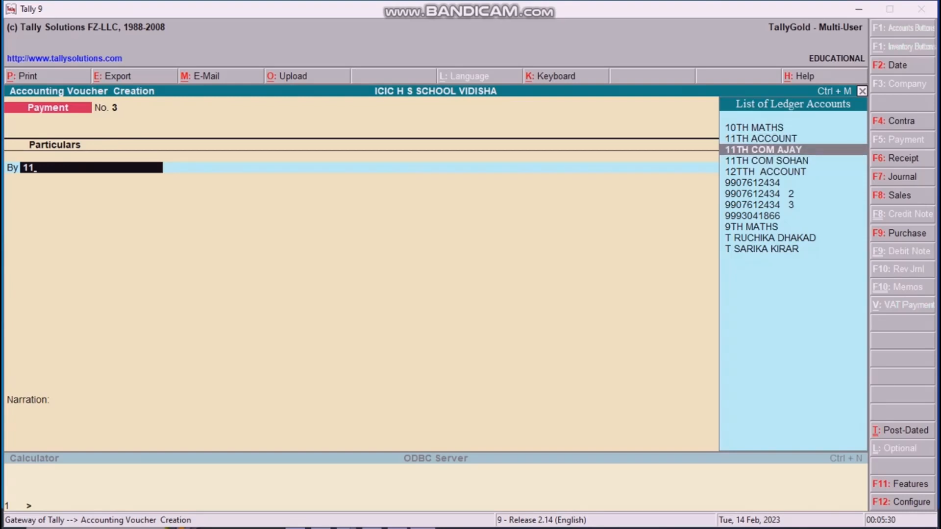
{"action": "key", "text": "Down"}
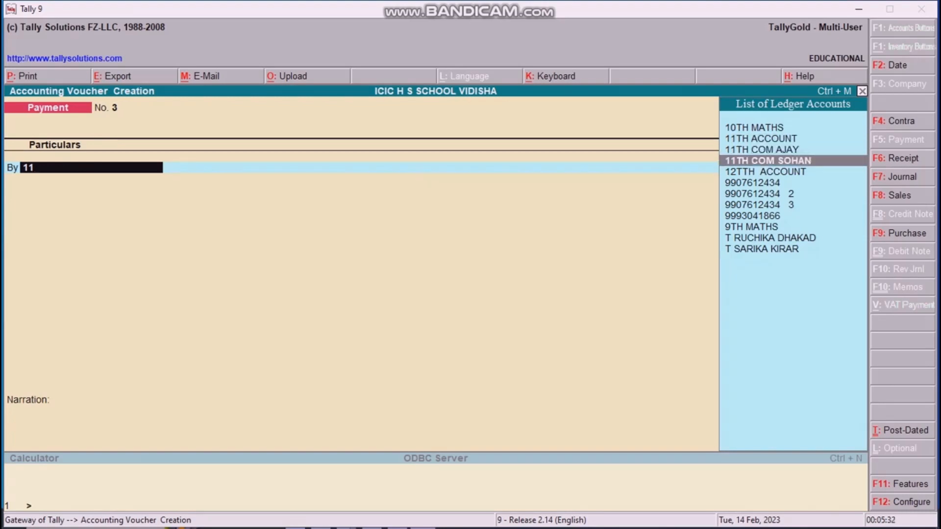
{"action": "key", "text": "Return"}
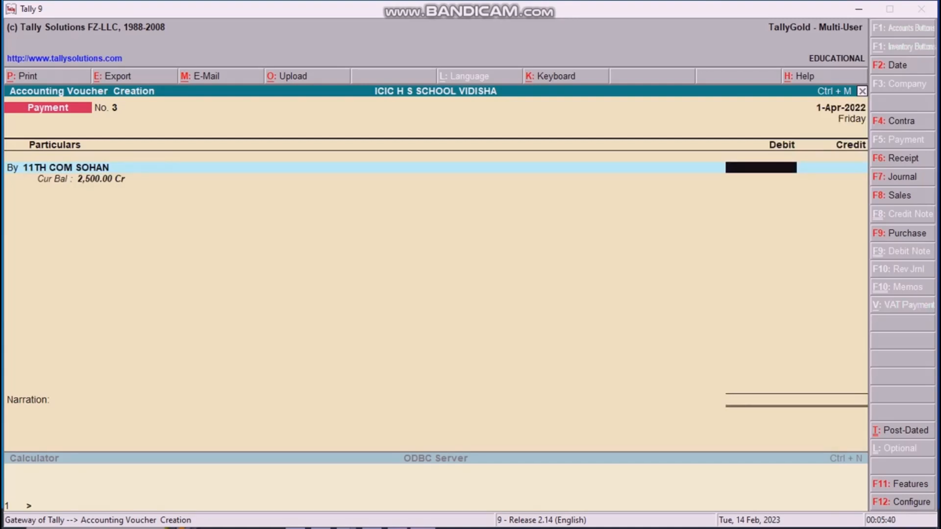
Step: Enter a 2,000 debit amount against the student ledger
{"action": "type", "text": "2000"}
{"action": "key", "text": "Return"}
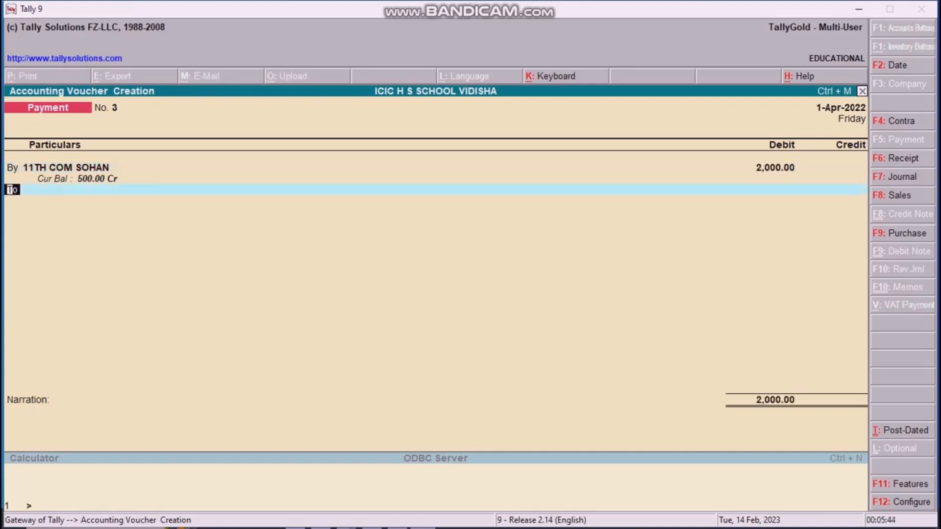
{"action": "key", "text": "Return"}
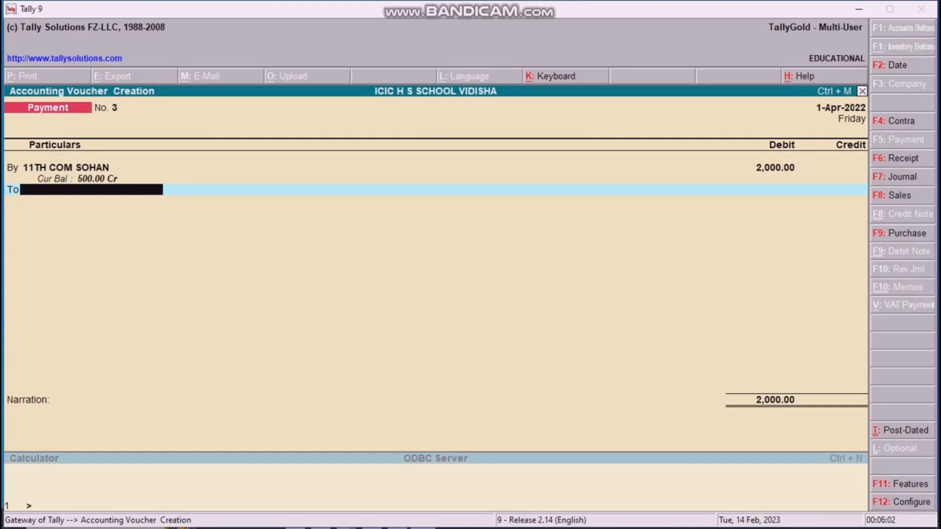
Step: Credit 2,000.00 to Cash, get past the negative cash warning and save voucher No. 3
{"action": "type", "text": "C"}
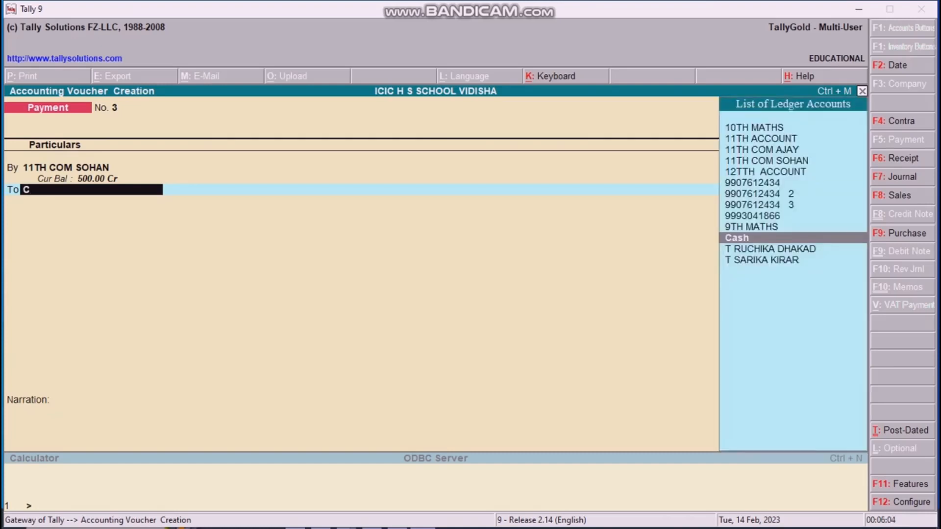
{"action": "key", "text": "Return"}
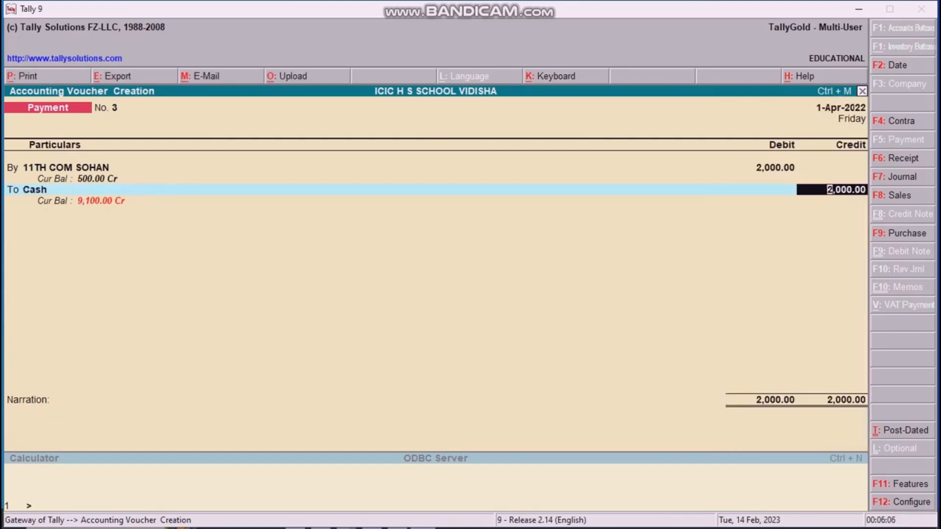
{"action": "key", "text": "Return"}
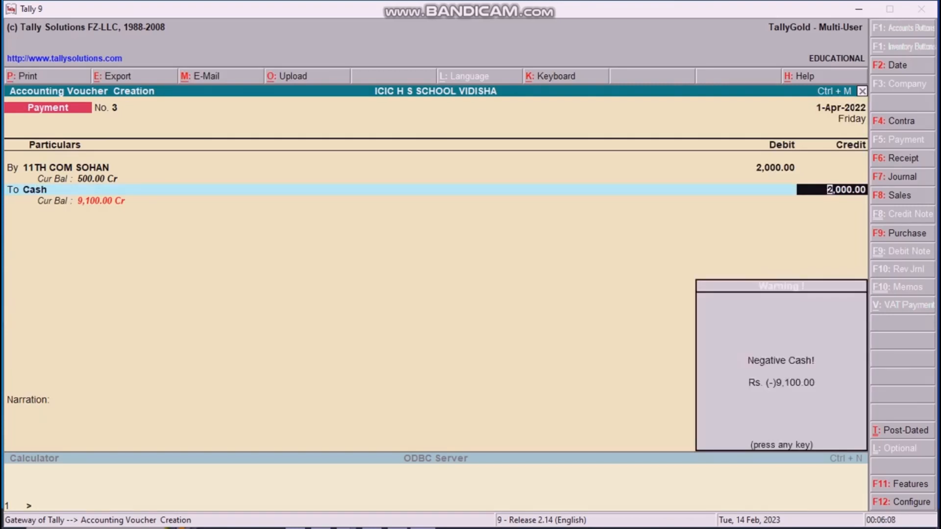
{"action": "key", "text": "Return"}
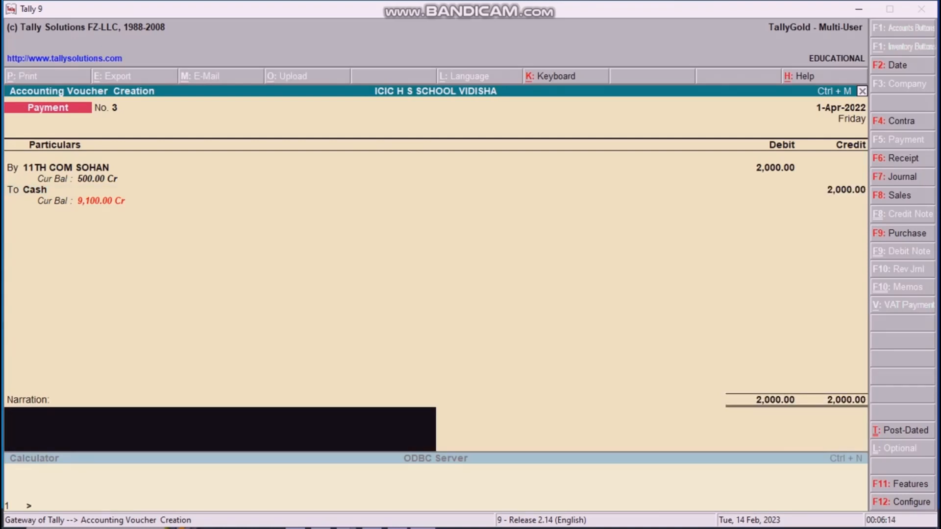
{"action": "key", "text": "Return"}
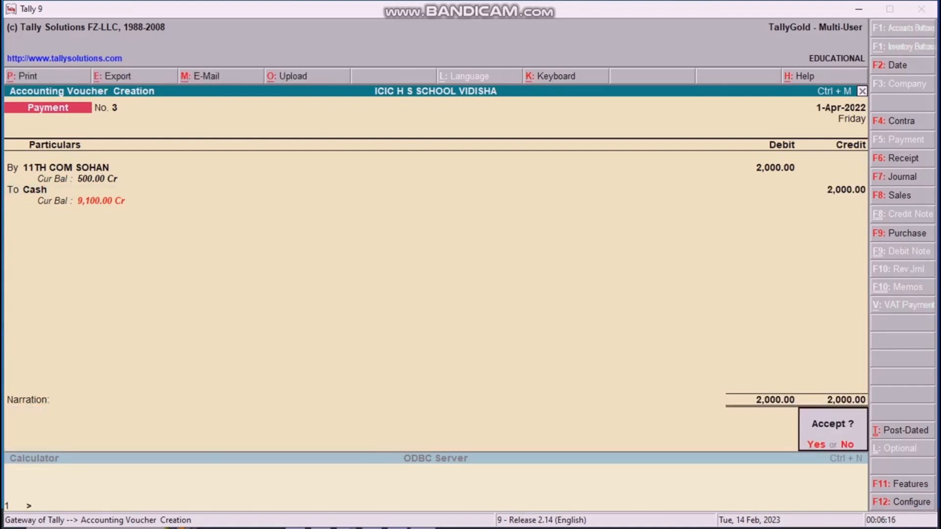
{"action": "key", "text": "Return"}
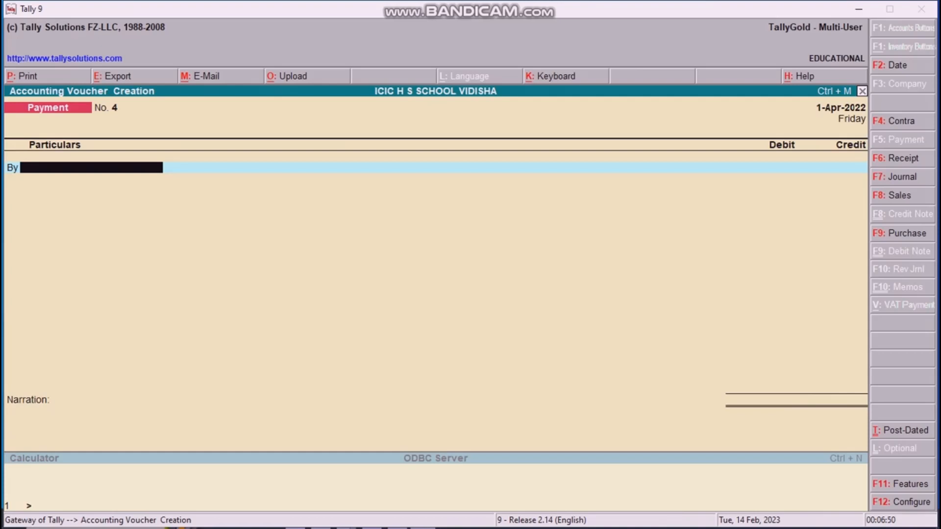
Step: Choose a 9TH ledger in Payment voucher No. 4, then quit the unfinished voucher
{"action": "type", "text": "9"}
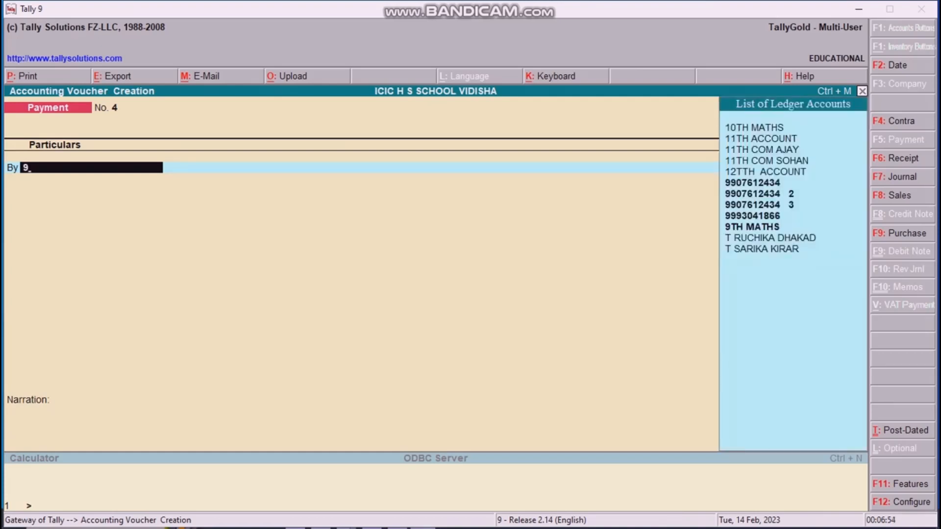
{"action": "key", "text": "Down"}
{"action": "key", "text": "Down"}
{"action": "key", "text": "Down"}
{"action": "key", "text": "Down"}
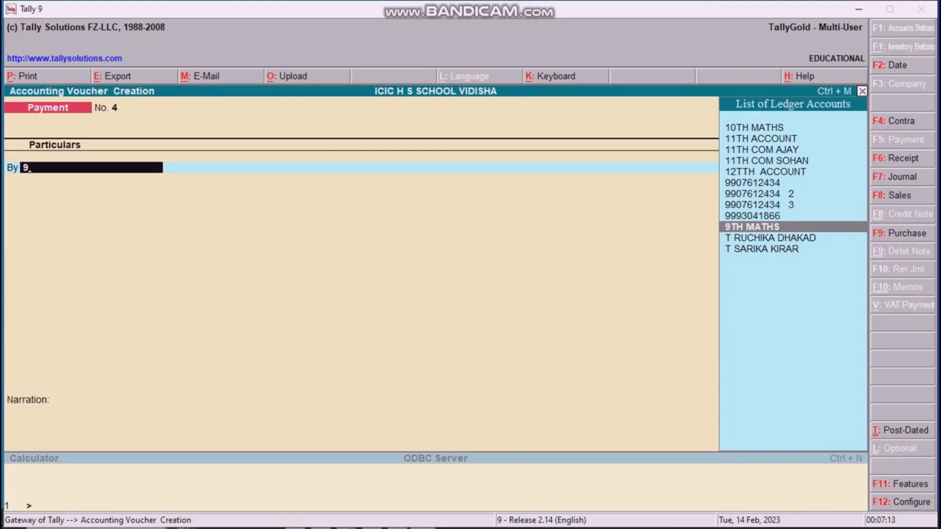
{"action": "key", "text": "Down"}
{"action": "key", "text": "Down"}
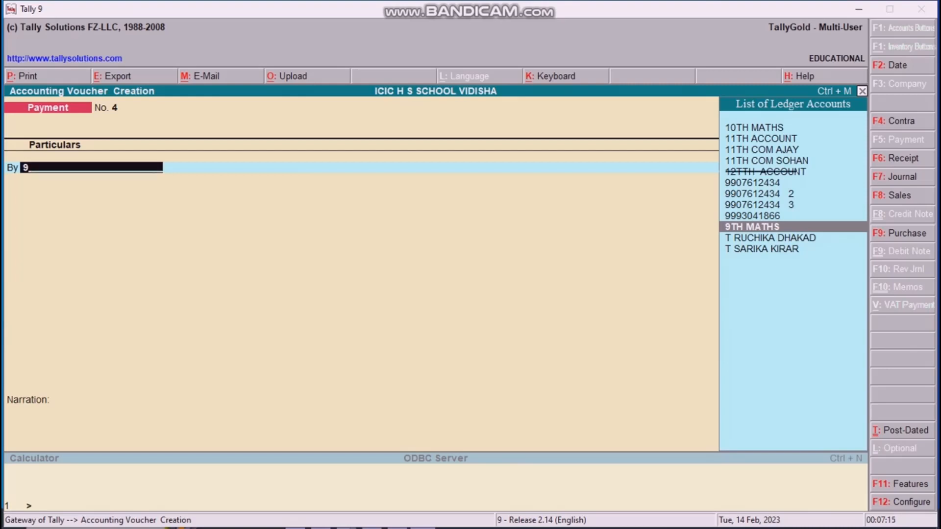
{"action": "key", "text": "Return"}
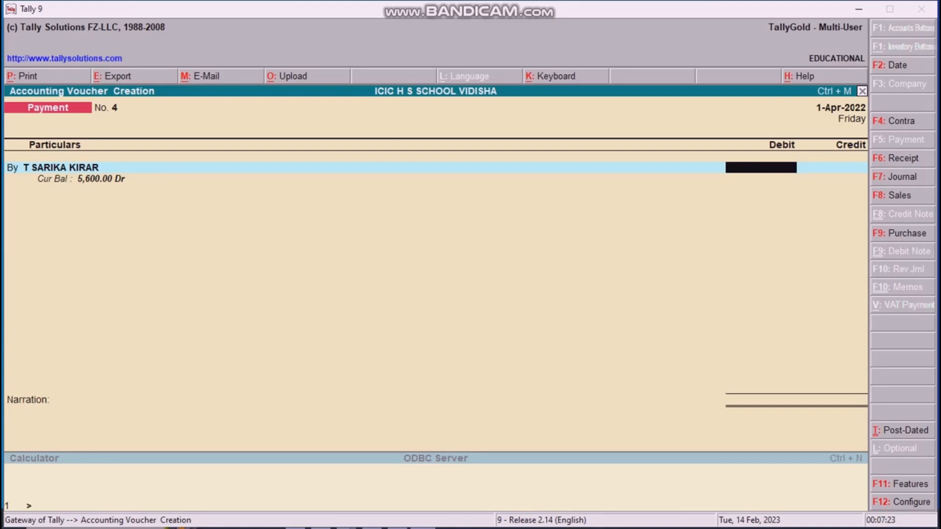
{"action": "key", "text": "Escape"}
{"action": "key", "text": "y"}
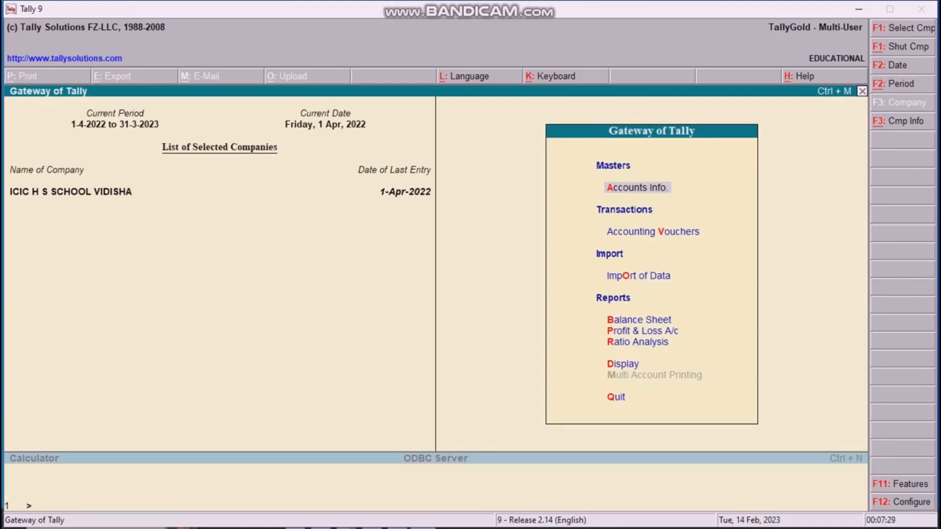
Step: Open the Profit & Loss A/c report from the Gateway of Tally
{"action": "key", "text": "p"}
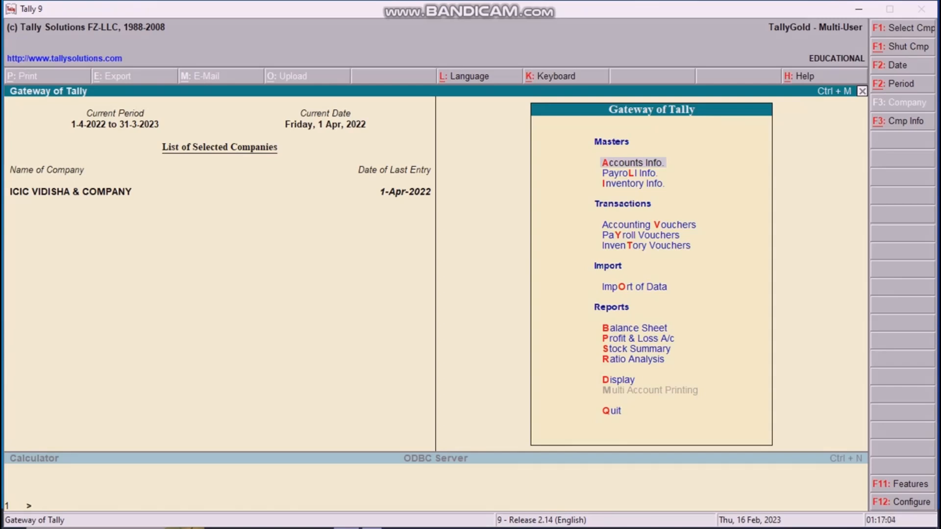
Step: Start a Payment voucher and create a COMPUTER A/C ledger under Fixed Assets as its debit
{"action": "key", "text": "v"}
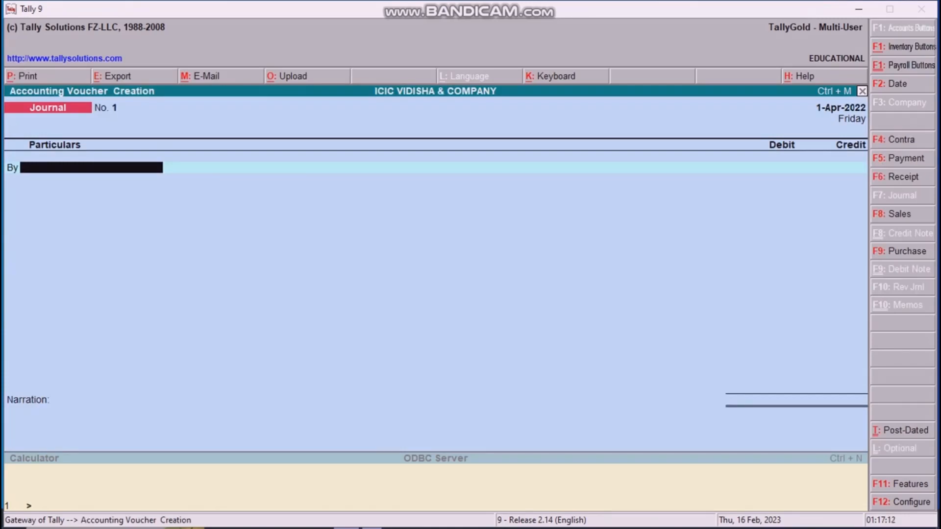
{"action": "key", "text": "F5"}
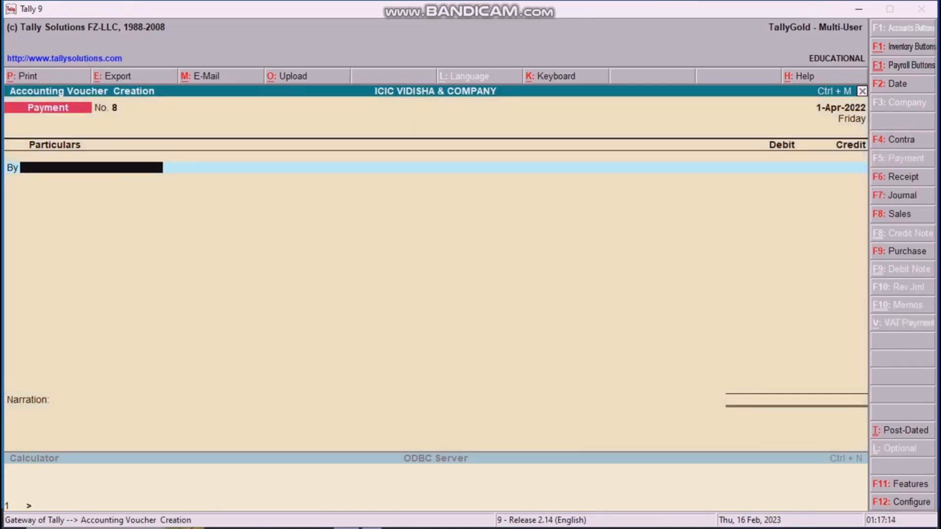
{"action": "type", "text": "F"}
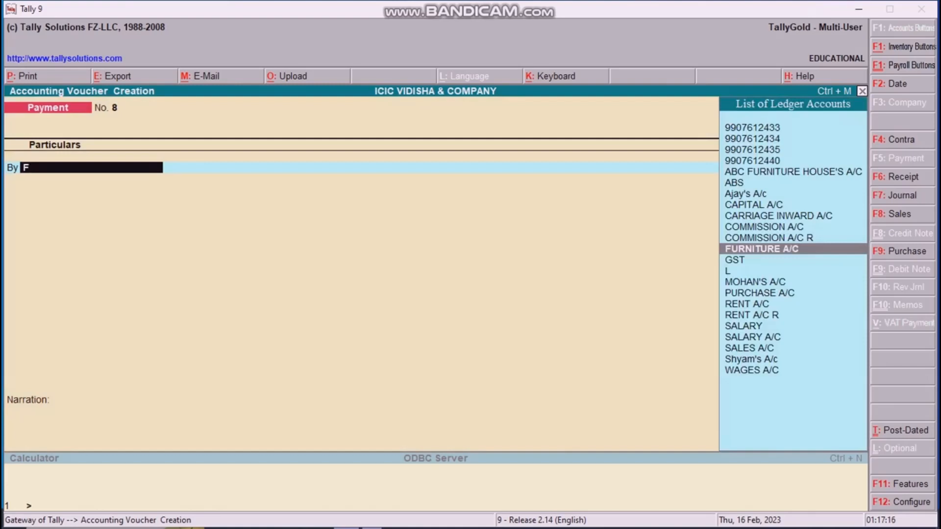
{"action": "key", "text": "alt+c"}
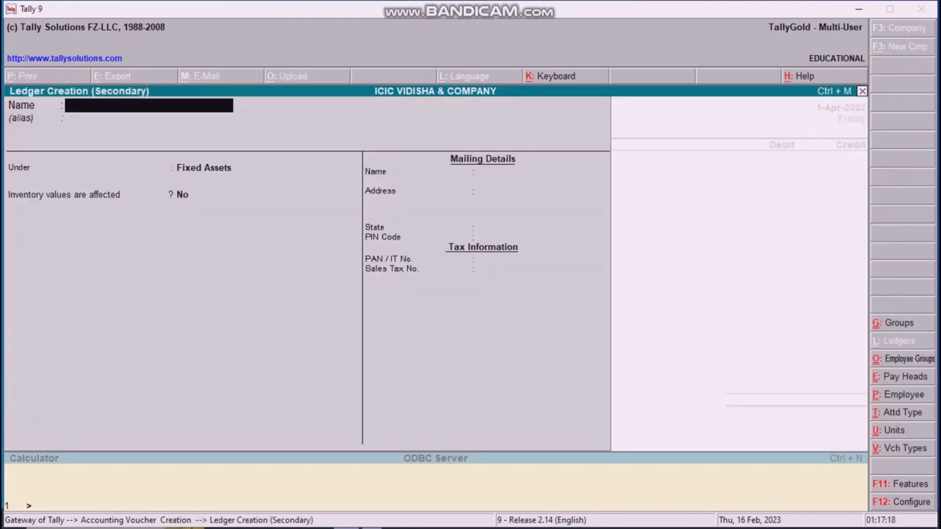
{"action": "type", "text": "COMPUTER"}
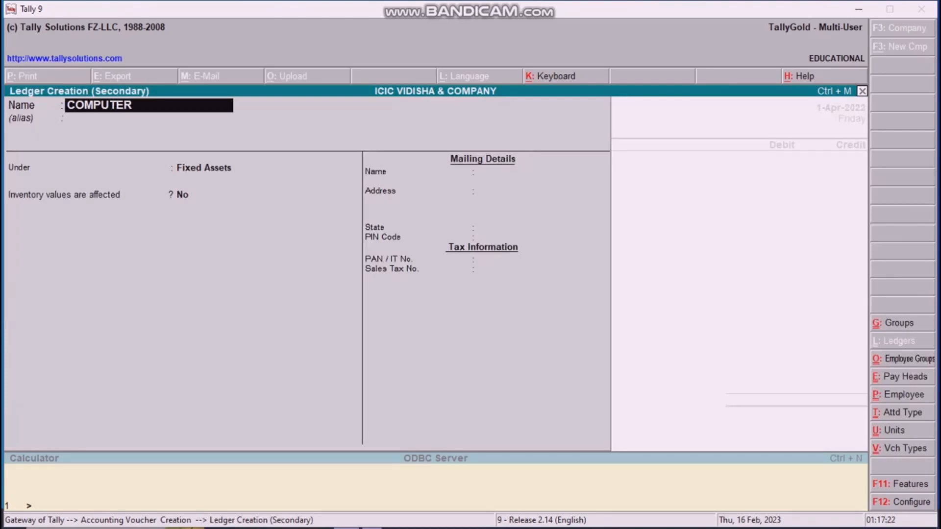
{"action": "type", "text": " A/C"}
{"action": "key", "text": "Return"}
{"action": "key", "text": "Return"}
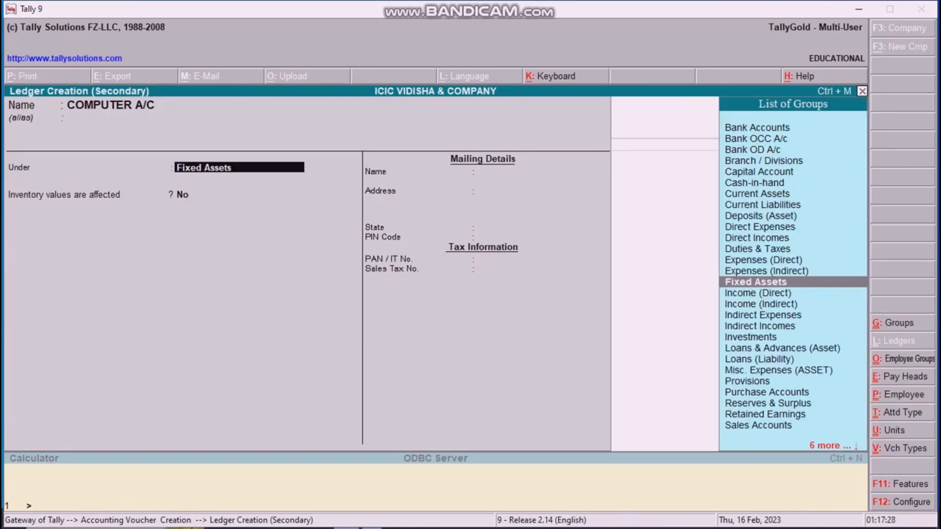
{"action": "key", "text": "Return"}
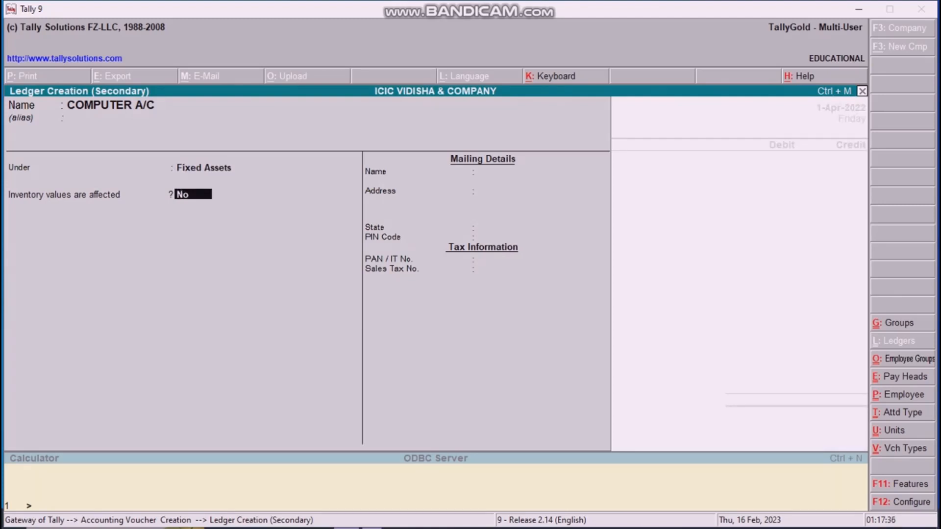
{"action": "key", "text": "Return"}
{"action": "key", "text": "Return"}
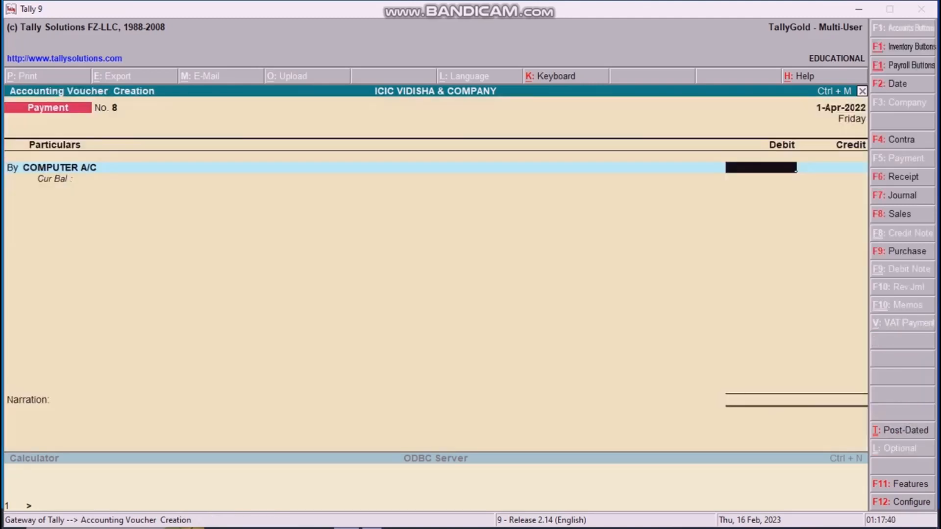
Step: Debit 15,000 to COMPUTER A/C and credit Cash
{"action": "type", "text": "15000"}
{"action": "key", "text": "Return"}
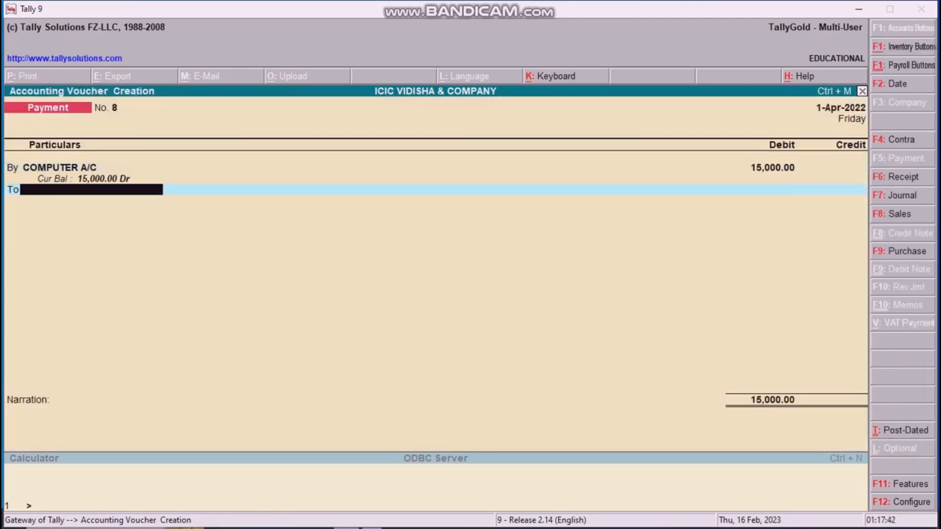
{"action": "type", "text": "C"}
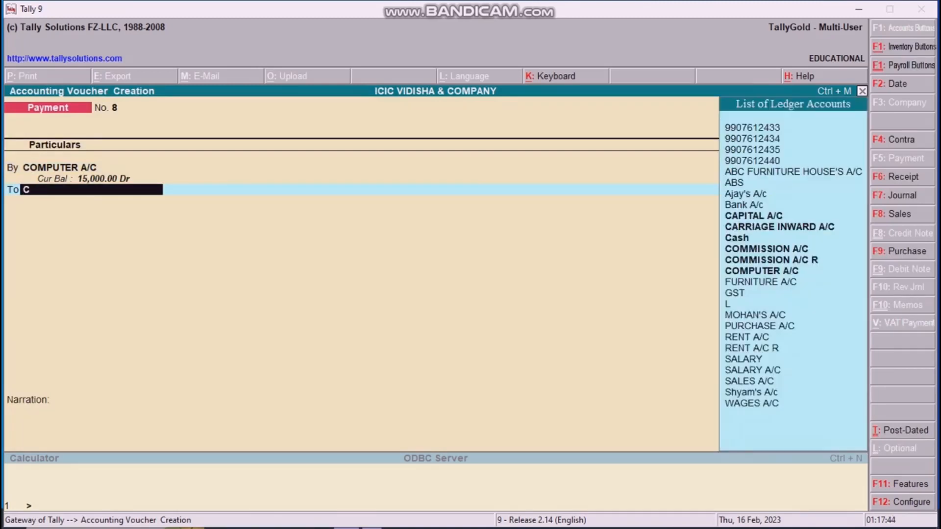
{"action": "key", "text": "Up"}
{"action": "key", "text": "Up"}
{"action": "key", "text": "Up"}
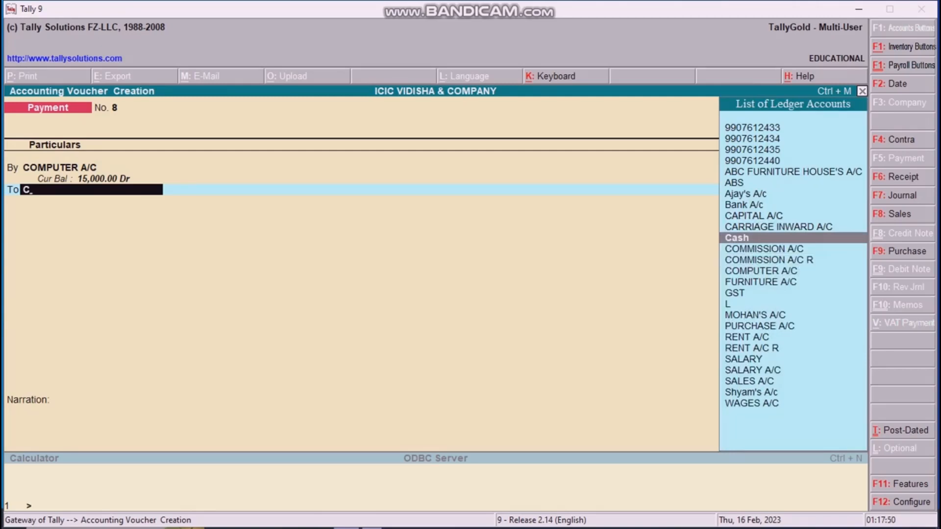
{"action": "key", "text": "Return"}
{"action": "key", "text": "Return"}
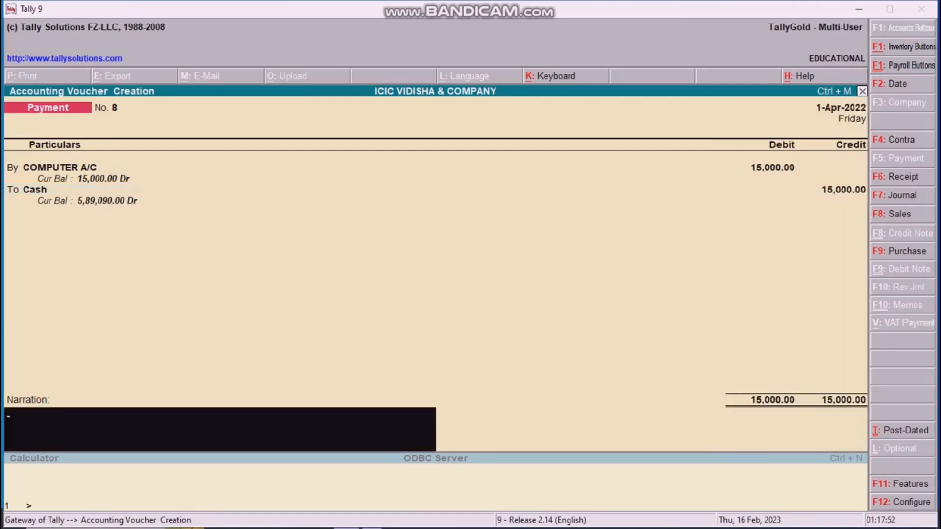
Step: Narrate 'BEING COMPUTER PURCHASE ON CASH' and save the payment voucher
{"action": "type", "text": "BEING COMPUTER"}
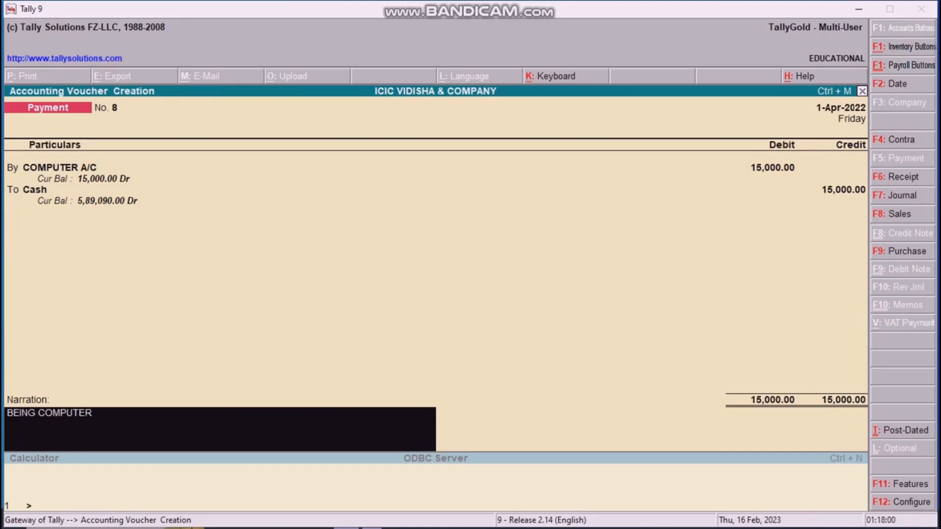
{"action": "type", "text": "  PURCH"}
{"action": "type", "text": "ASE"}
{"action": "type", "text": " ON A"}
{"action": "type", "text": "CAS"}
{"action": "key", "text": "BackSpace"}
{"action": "key", "text": "BackSpace"}
{"action": "key", "text": "BackSpace"}
{"action": "key", "text": "BackSpace"}
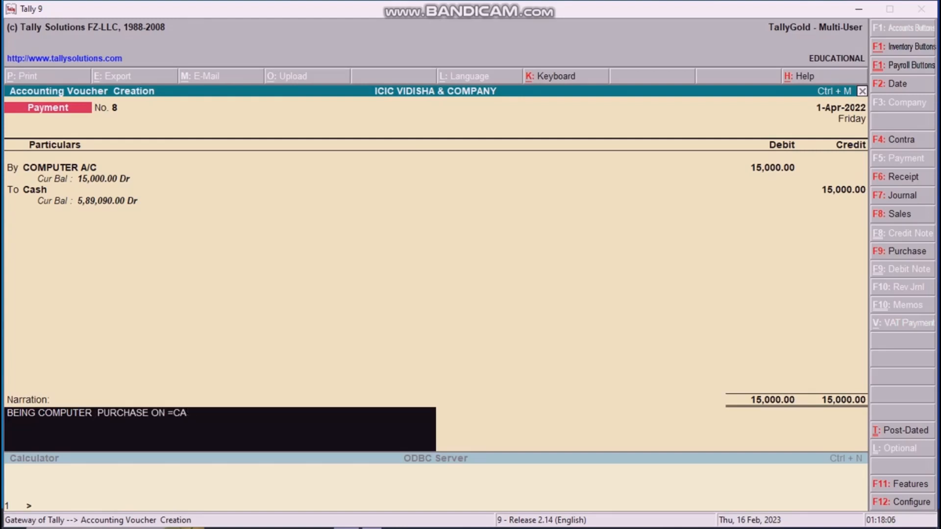
{"action": "type", "text": "CASH"}
{"action": "key", "text": "Return"}
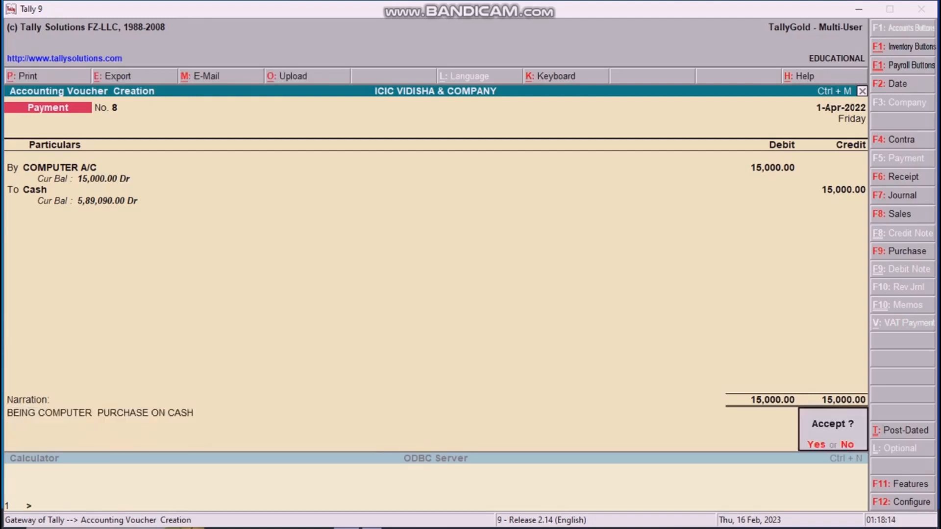
{"action": "key", "text": "Return"}
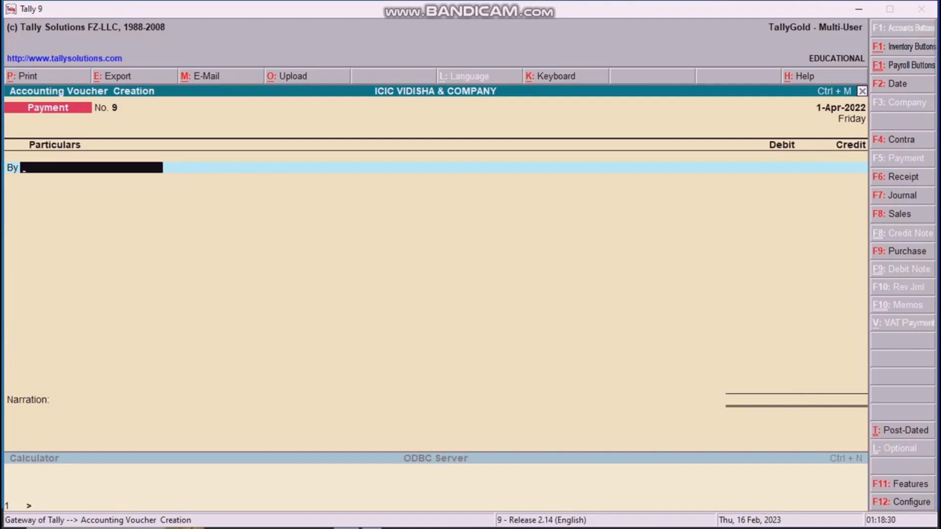
Step: Start a journal voucher debiting 14,000 to a new PRINTER A/C ledger under Fixed Assets
{"action": "key", "text": "F7"}
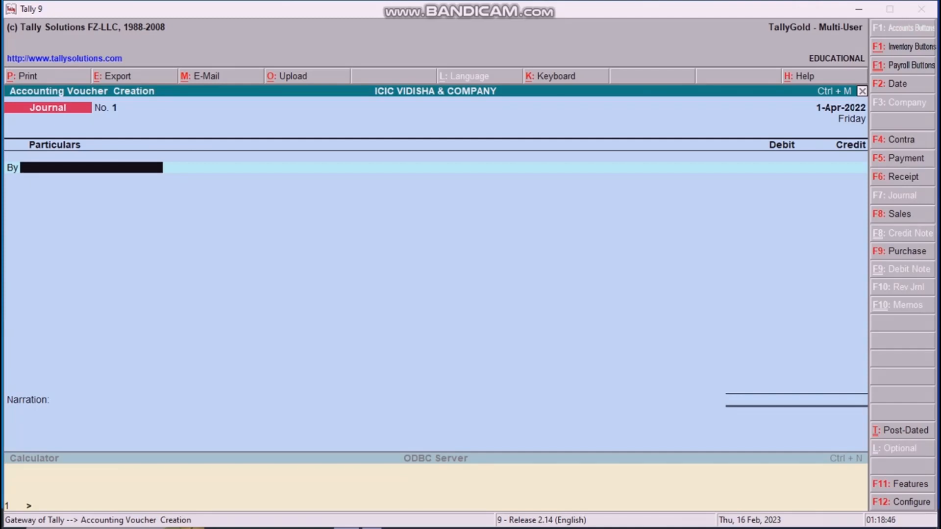
{"action": "key", "text": "alt+c"}
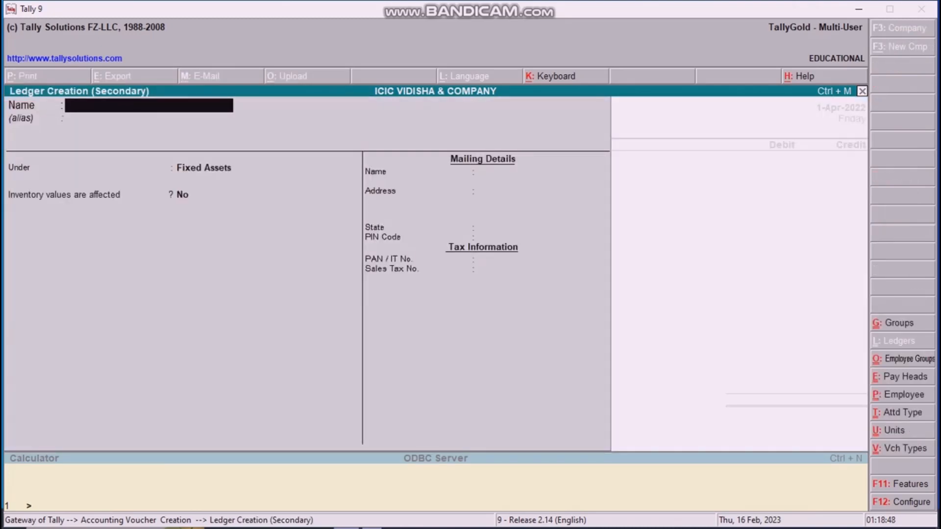
{"action": "type", "text": "PRINTER A"}
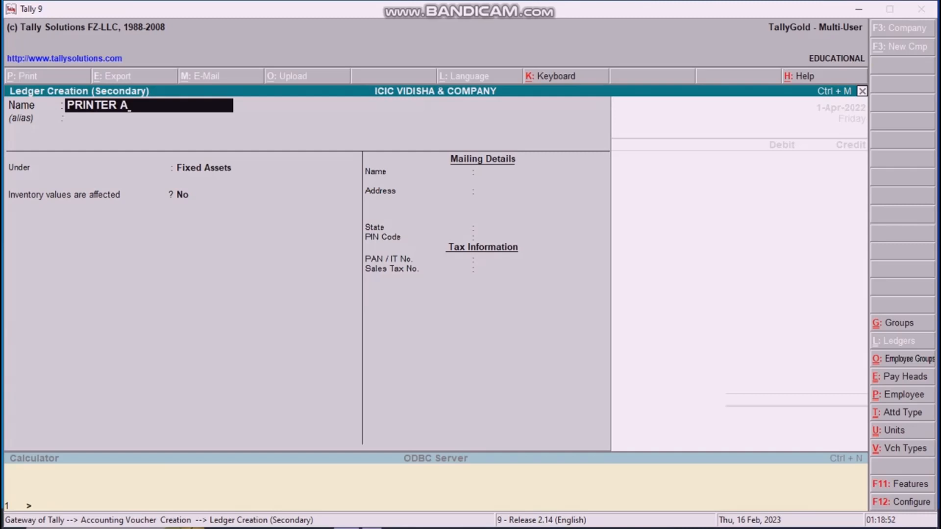
{"action": "type", "text": "/C"}
{"action": "key", "text": "Return"}
{"action": "key", "text": "Return"}
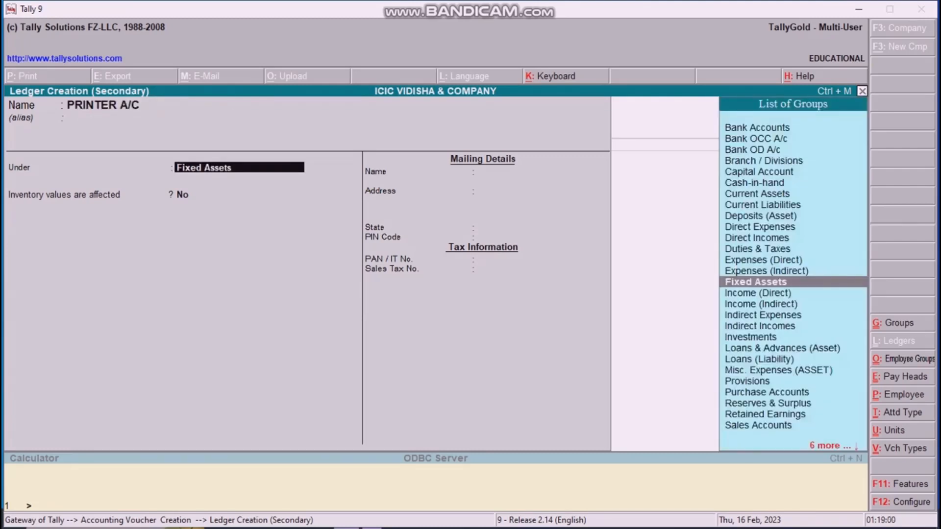
{"action": "key", "text": "Return"}
{"action": "key", "text": "Return"}
{"action": "key", "text": "Return"}
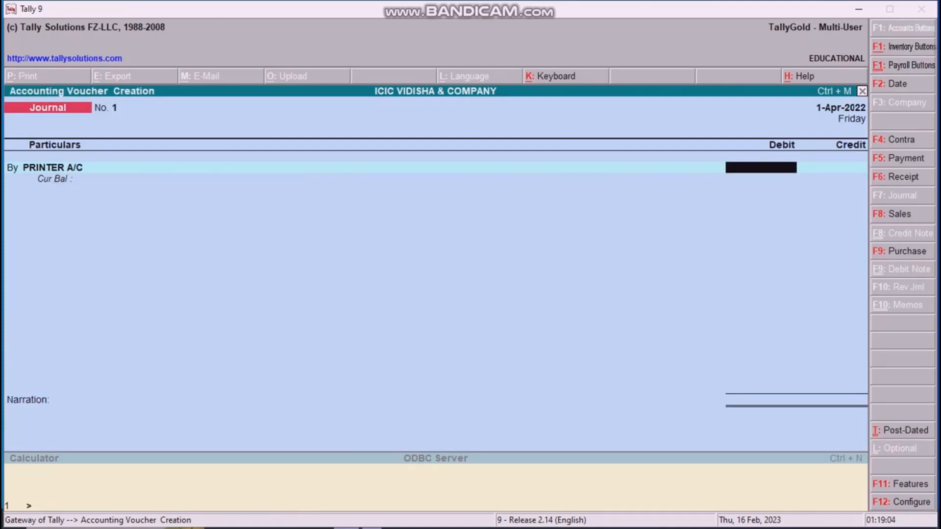
{"action": "type", "text": "14000"}
{"action": "key", "text": "Return"}
{"action": "key", "text": "Return"}
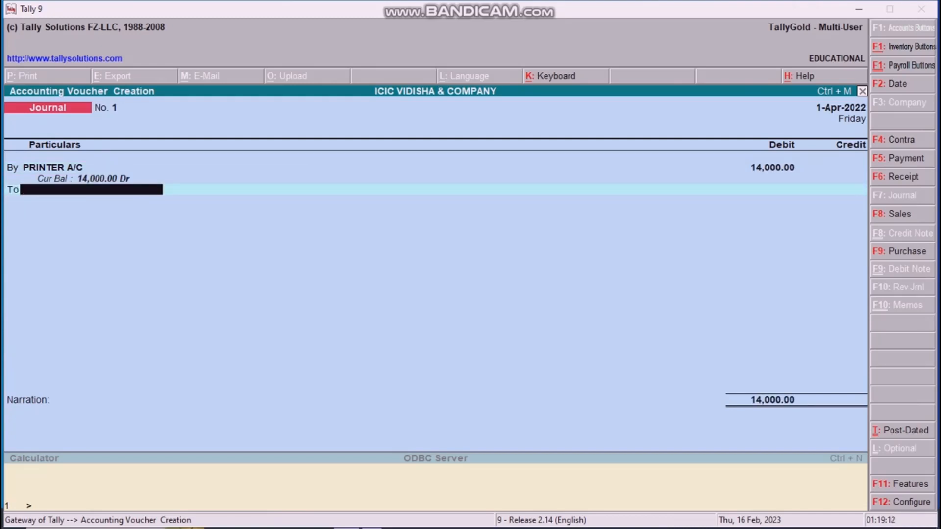
{"action": "key", "text": "alt+c"}
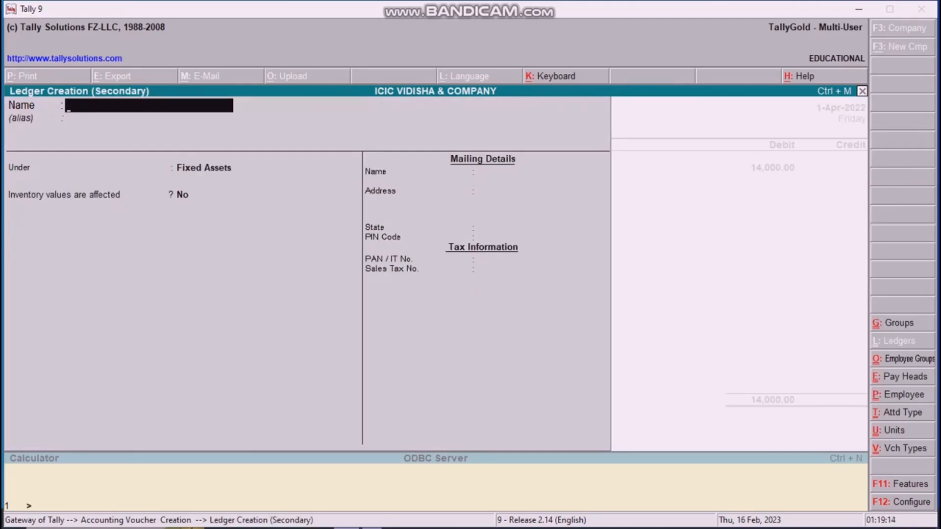
Step: Name the credit ledger AJAY COMPUTER SALES and place it under Sundry Creditors
{"action": "type", "text": "AJAY SALES"}
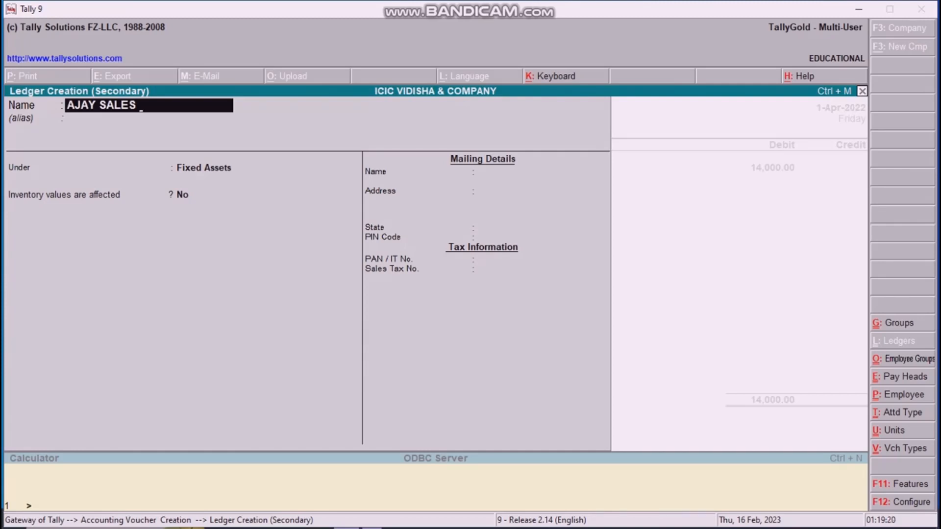
{"action": "key", "text": "BackSpace"}
{"action": "key", "text": "BackSpace"}
{"action": "key", "text": "BackSpace"}
{"action": "key", "text": "BackSpace"}
{"action": "key", "text": "BackSpace"}
{"action": "type", "text": "COMPUTER SALES"}
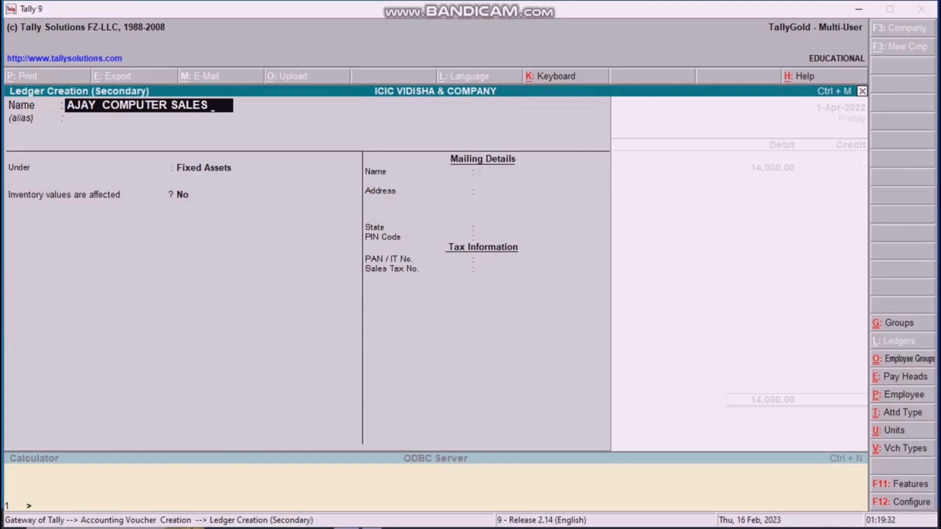
{"action": "key", "text": "Return"}
{"action": "key", "text": "Return"}
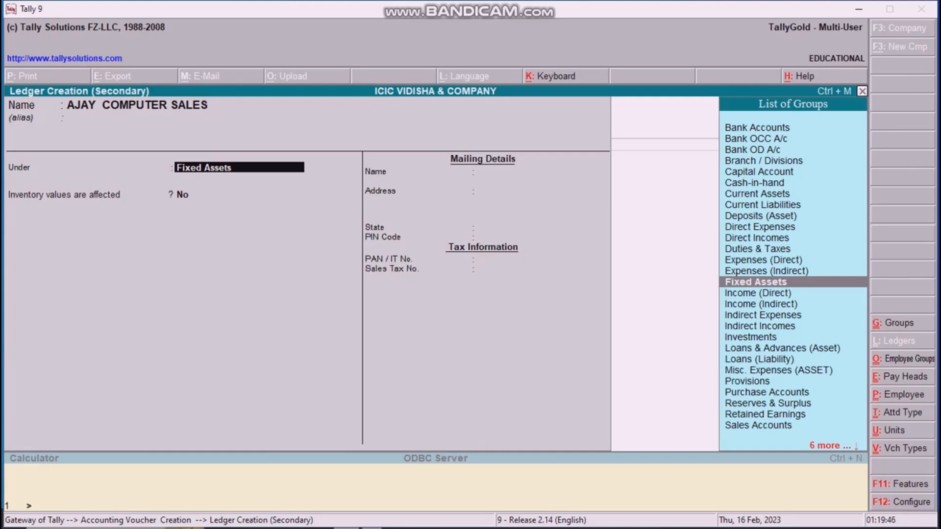
{"action": "type", "text": "s"}
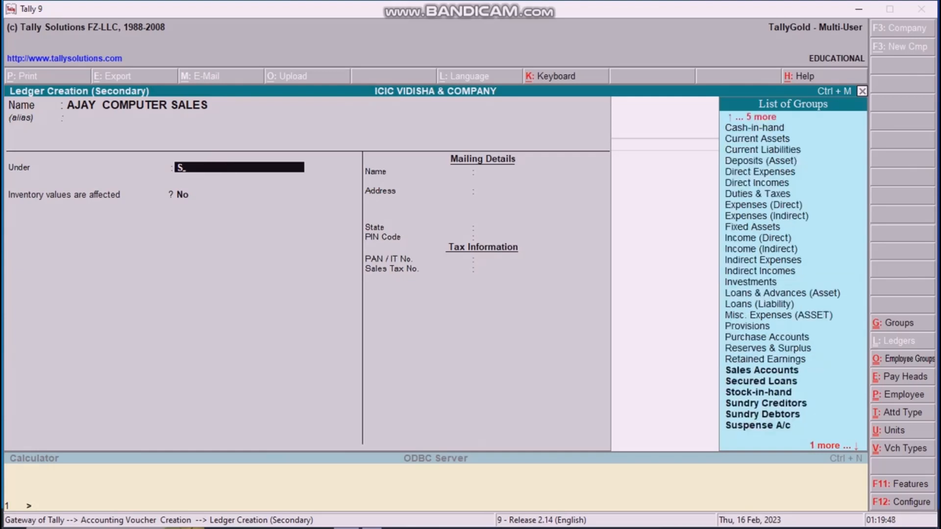
{"action": "key", "text": "Up"}
{"action": "key", "text": "Up"}
{"action": "key", "text": "Up"}
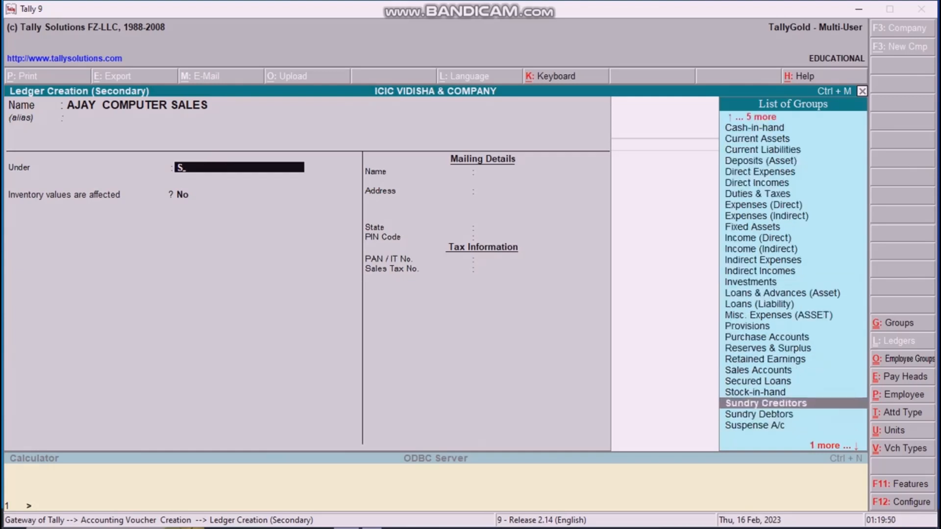
{"action": "key", "text": "Return"}
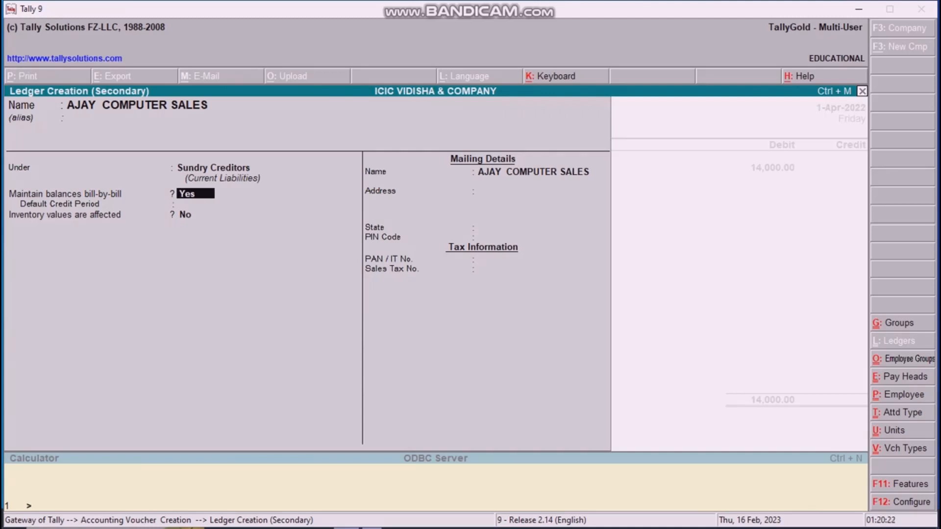
Step: Set a 70-day default credit period and Madhya Pradesh as the state
{"action": "key", "text": "Return"}
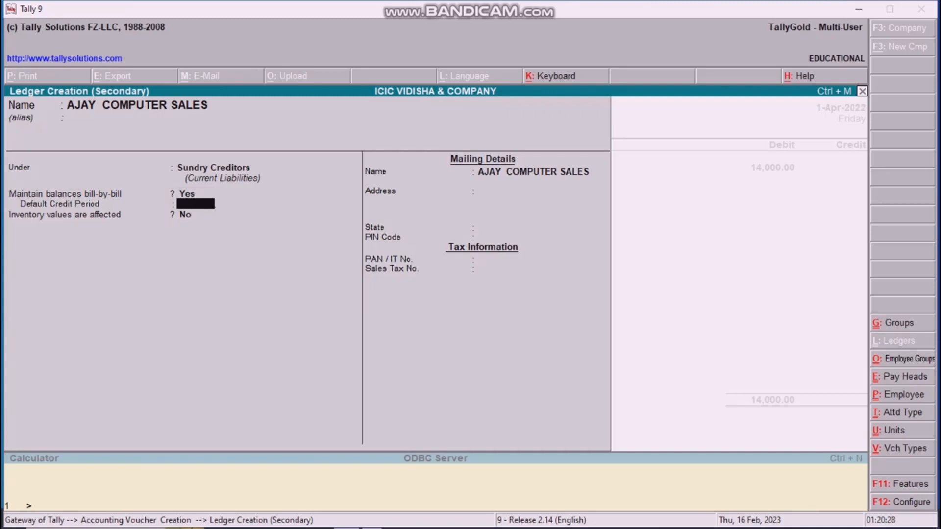
{"action": "type", "text": "70"}
{"action": "key", "text": "Return"}
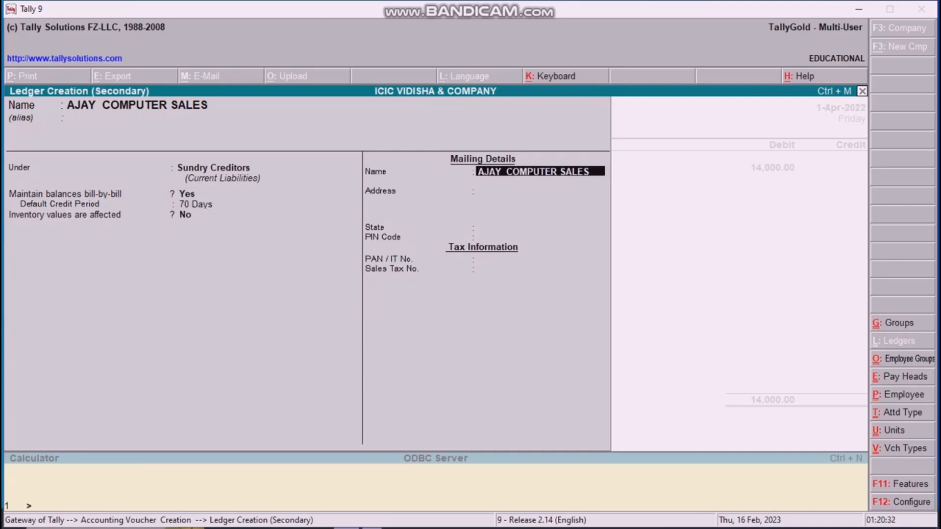
{"action": "key", "text": "Return"}
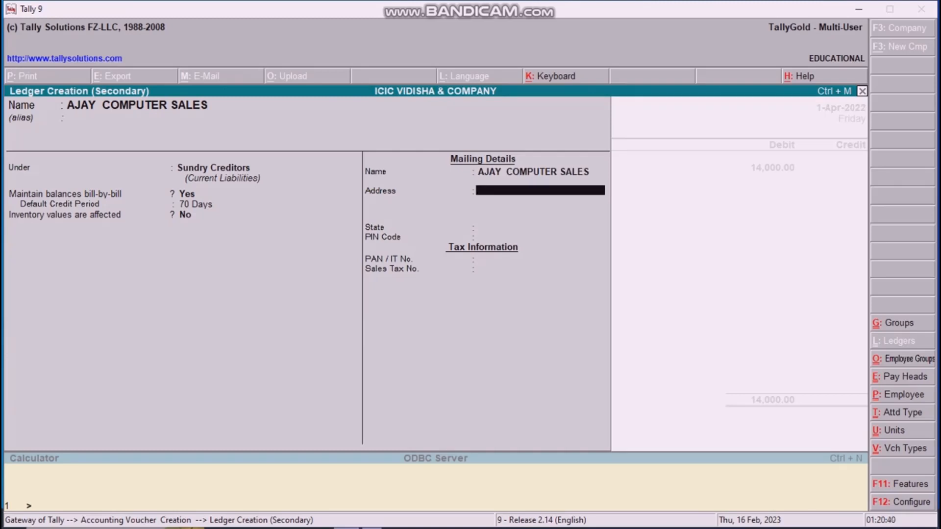
{"action": "key", "text": "Return"}
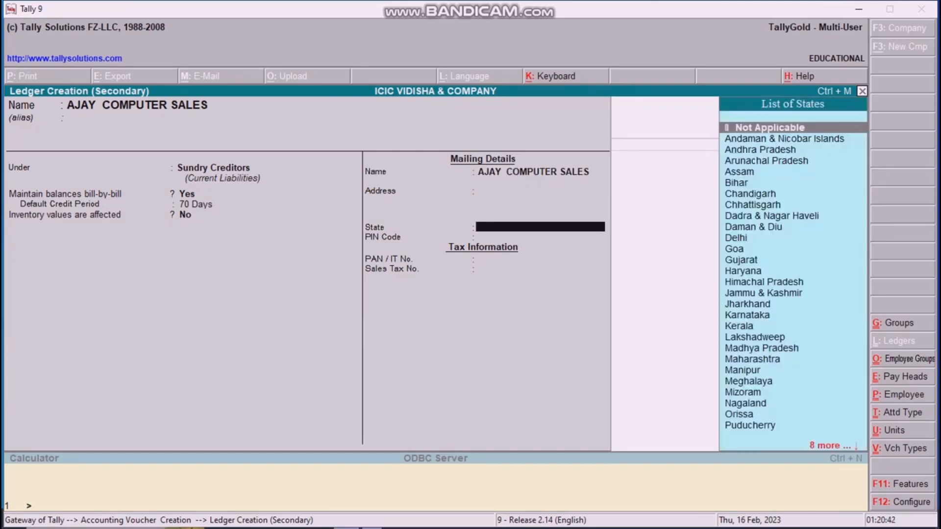
{"action": "type", "text": "M"}
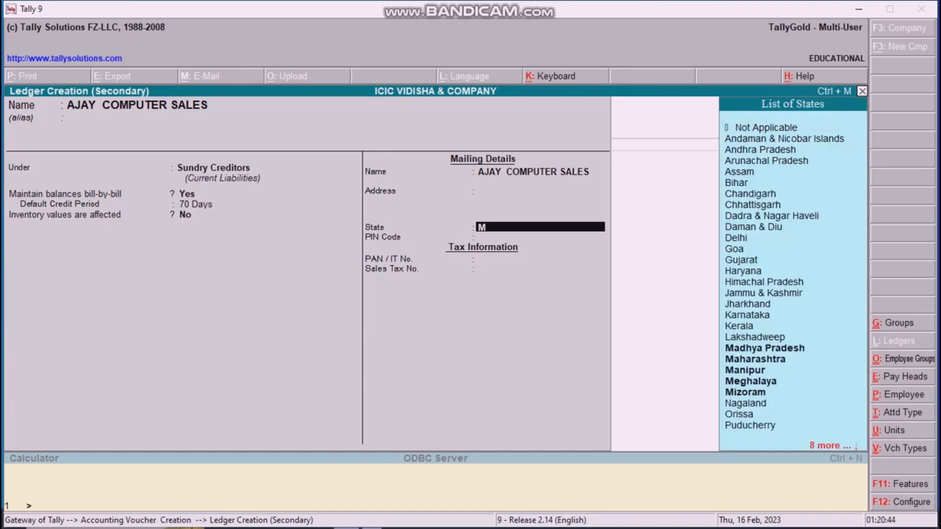
{"action": "key", "text": "Return"}
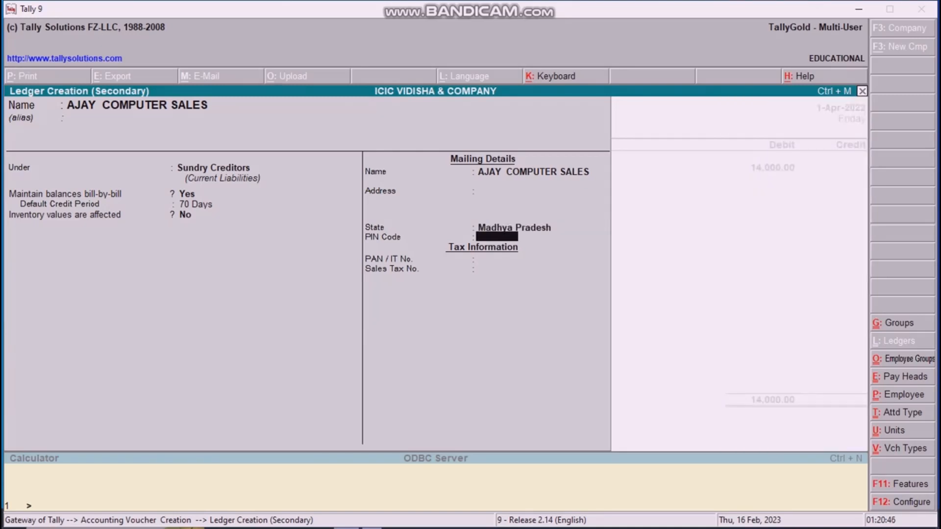
Step: Enter the ledger's PIN code and accept the new ledger
{"action": "type", "text": "64"}
{"action": "key", "text": "BackSpace"}
{"action": "key", "text": "BackSpace"}
{"action": "key", "text": "BackSpace"}
{"action": "key", "text": "Return"}
{"action": "type", "text": "464001"}
{"action": "key", "text": "Return"}
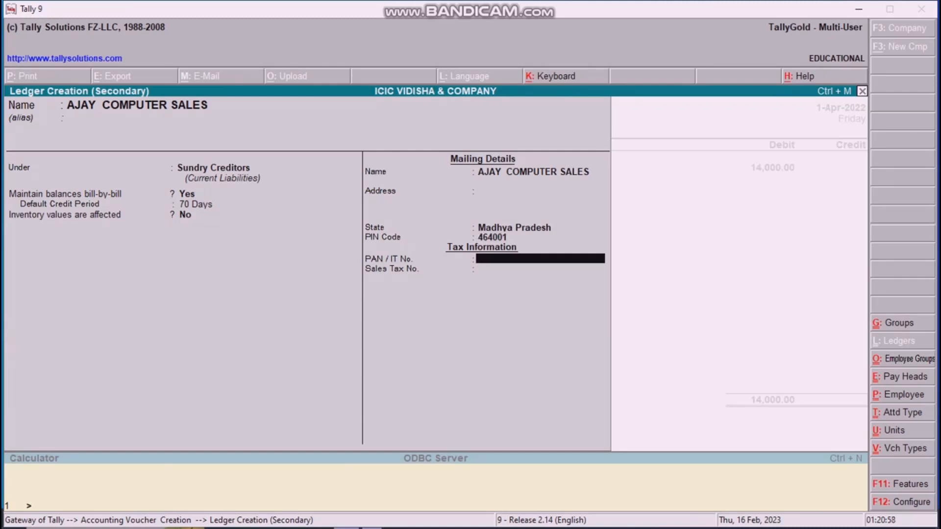
{"action": "key", "text": "Return"}
{"action": "key", "text": "Return"}
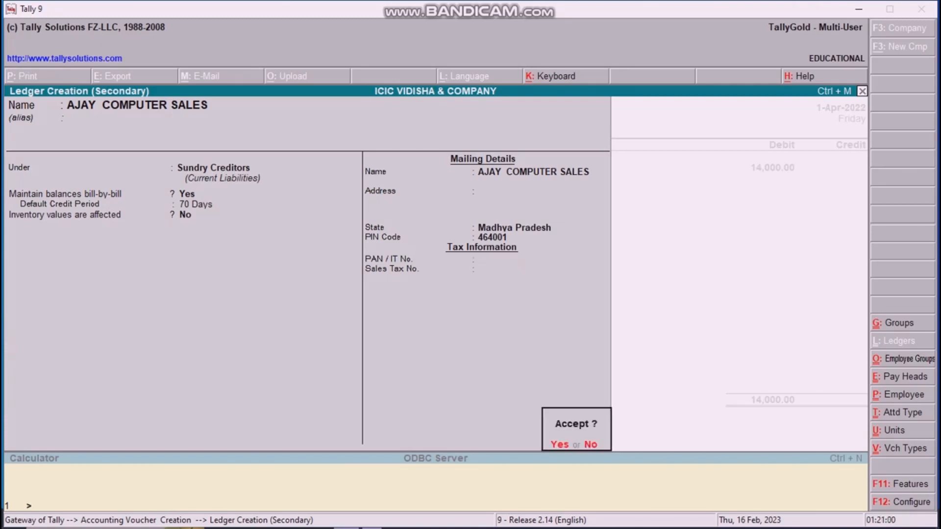
{"action": "key", "text": "Return"}
Step: Credit 14,000 to AJAY COMPUTER SALES as New Ref 1, due in 70 days
{"action": "key", "text": "Return"}
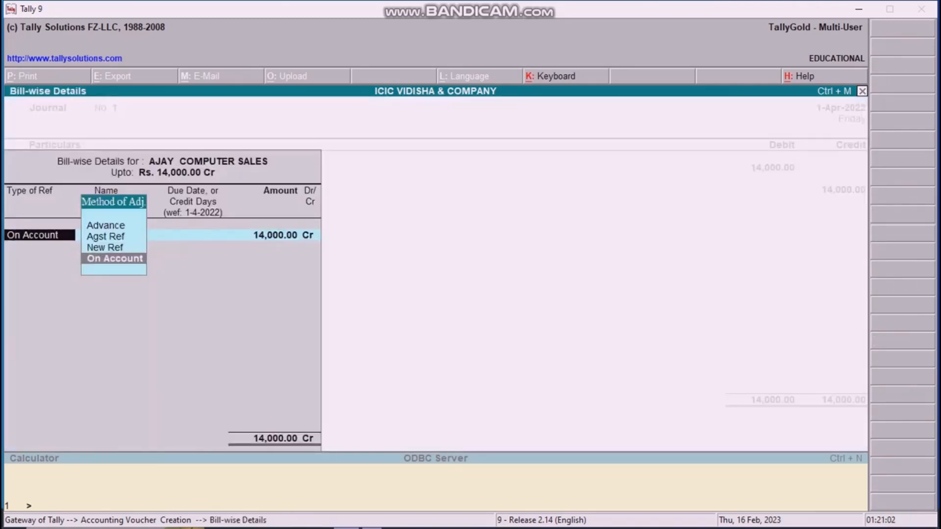
{"action": "key", "text": "Up"}
{"action": "key", "text": "Return"}
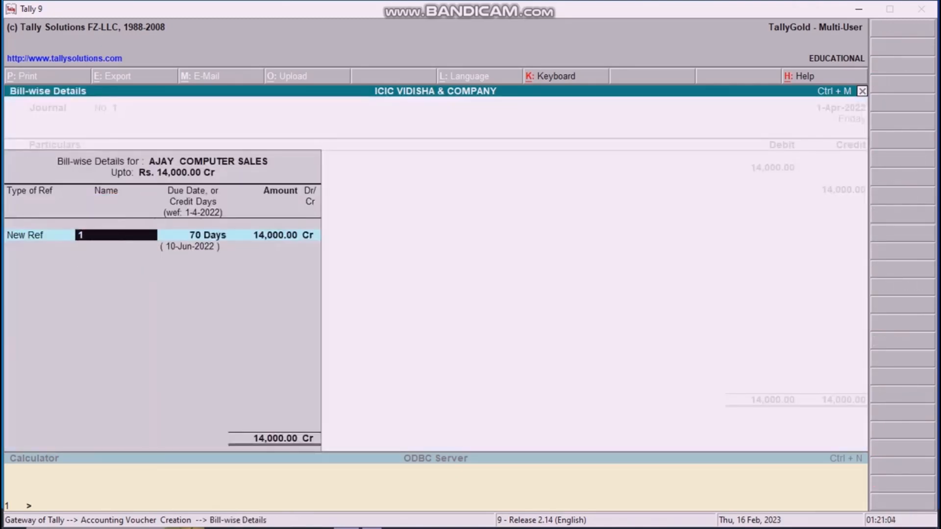
{"action": "key", "text": "Return"}
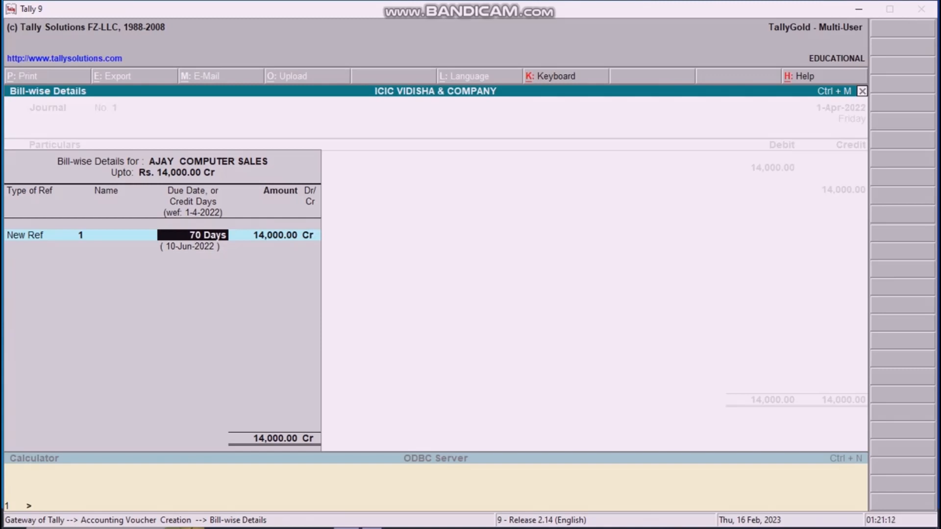
{"action": "key", "text": "Return"}
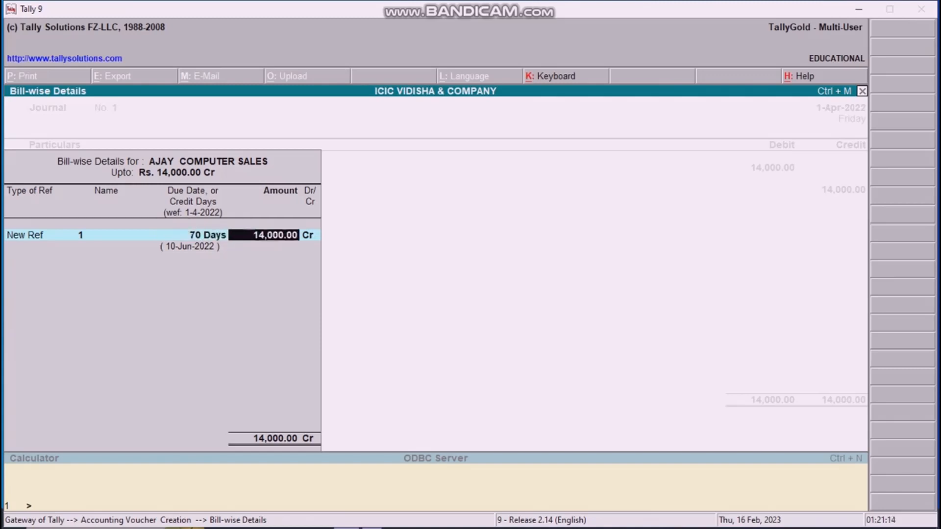
{"action": "key", "text": "Return"}
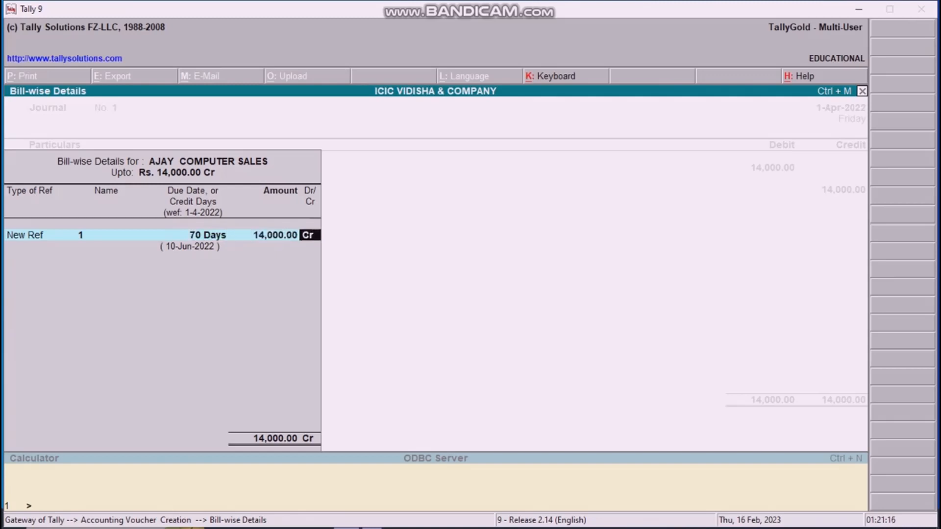
{"action": "key", "text": "Return"}
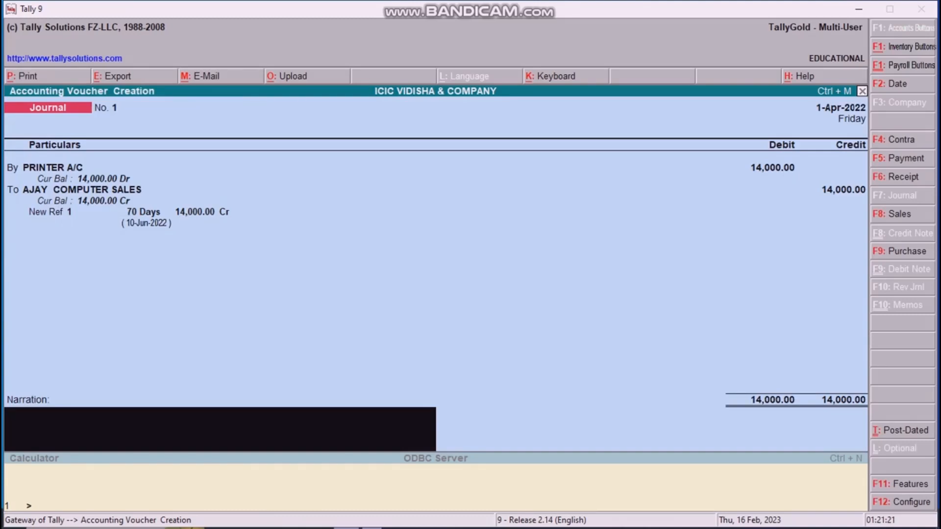
Step: Save the printer purchase journal entry and start a new Receipt voucher
{"action": "key", "text": "Return"}
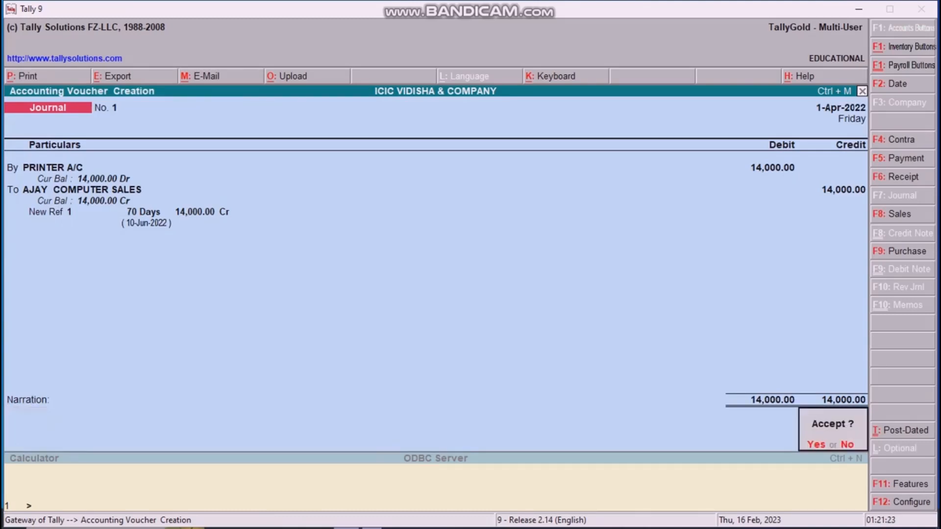
{"action": "key", "text": "Return"}
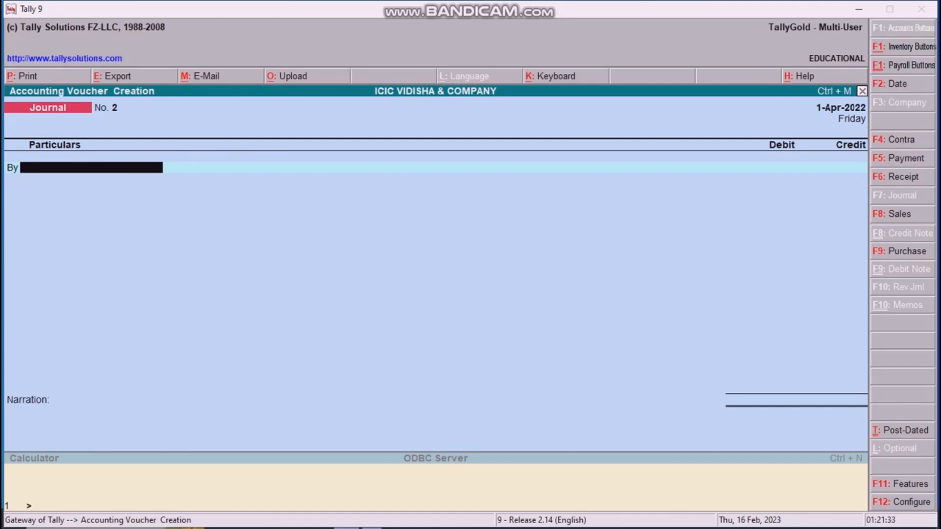
{"action": "key", "text": "F6"}
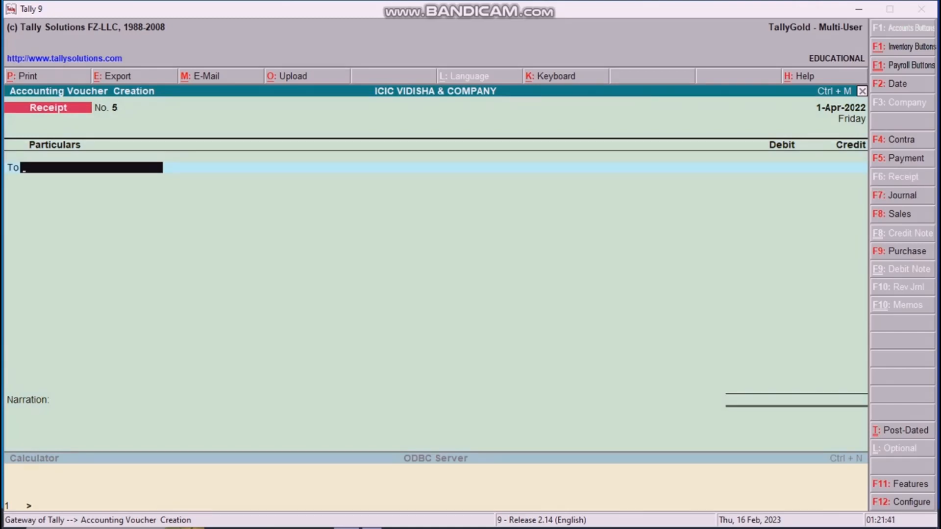
Step: Credit COMPUTER A/C with 11,000.00 on the receipt voucher
{"action": "type", "text": "C"}
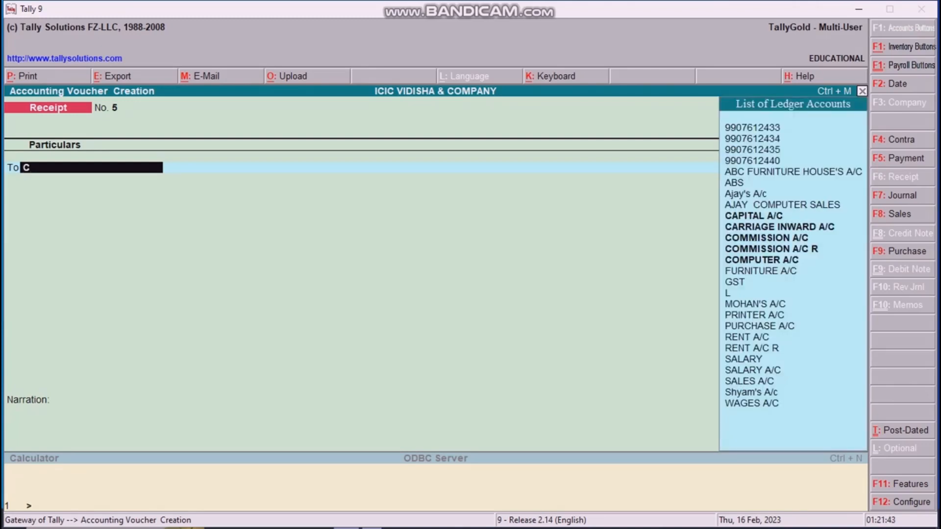
{"action": "key", "text": "Down"}
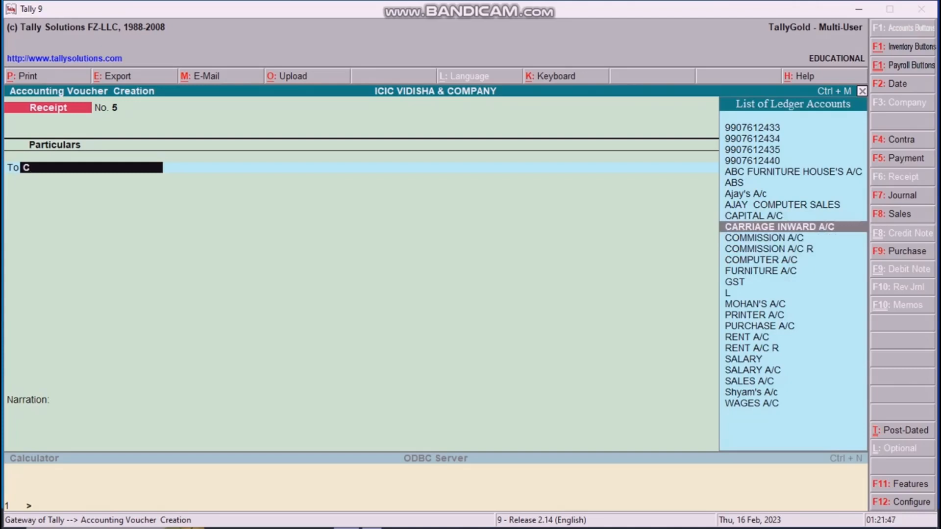
{"action": "key", "text": "Down"}
{"action": "key", "text": "Down"}
{"action": "key", "text": "Down"}
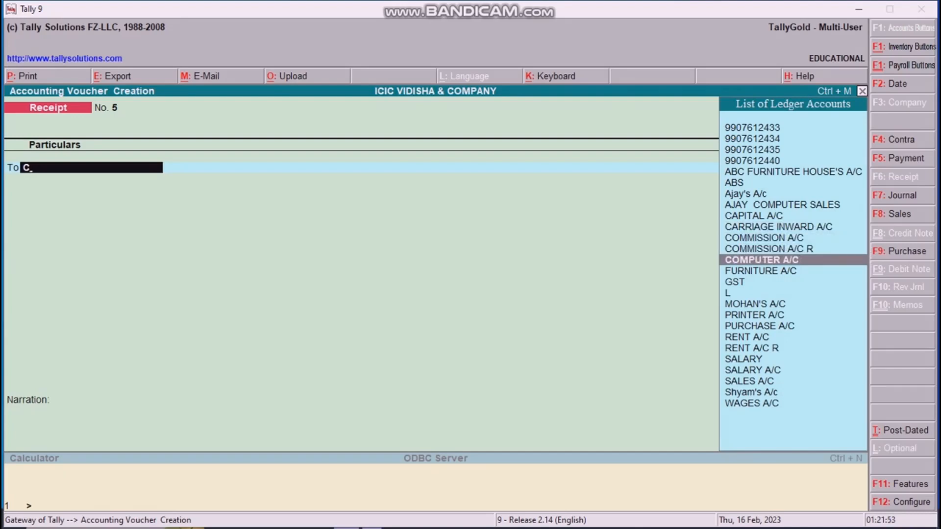
{"action": "key", "text": "Return"}
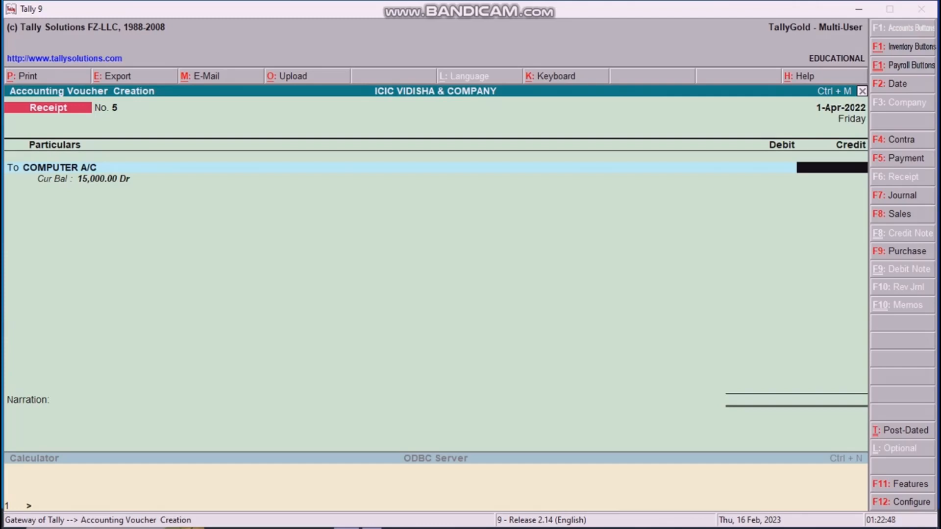
{"action": "type", "text": "11000"}
{"action": "key", "text": "Return"}
Step: Select Cash as the debited ledger on the receipt
{"action": "type", "text": "C"}
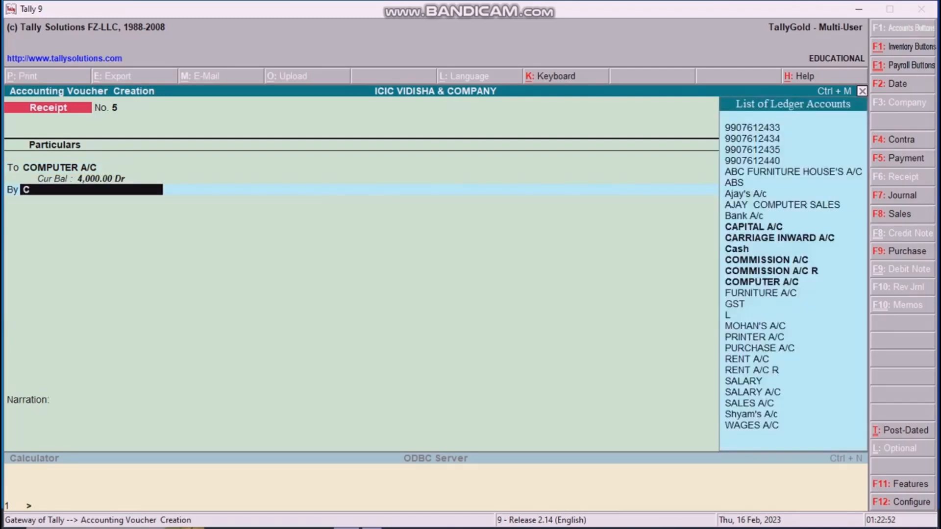
{"action": "key", "text": "Down"}
{"action": "key", "text": "Down"}
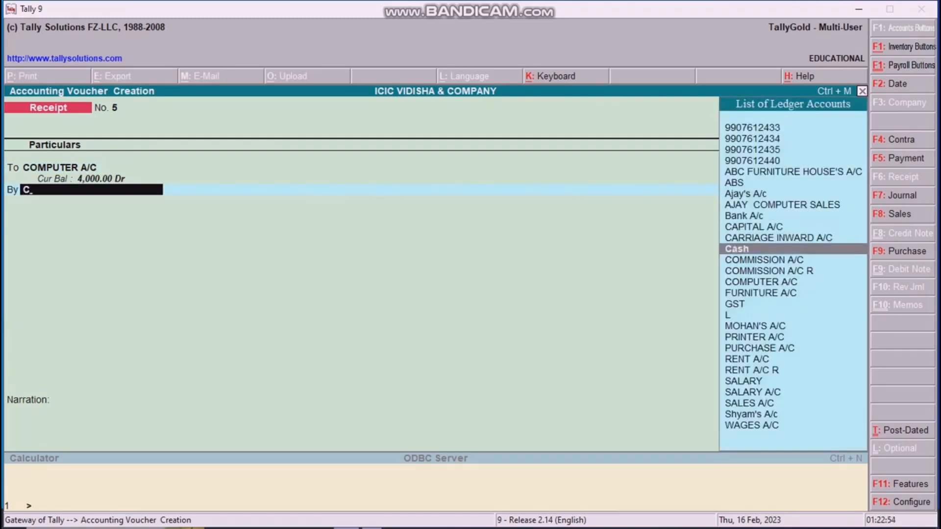
{"action": "key", "text": "Return"}
{"action": "key", "text": "Return"}
{"action": "key", "text": "Return"}
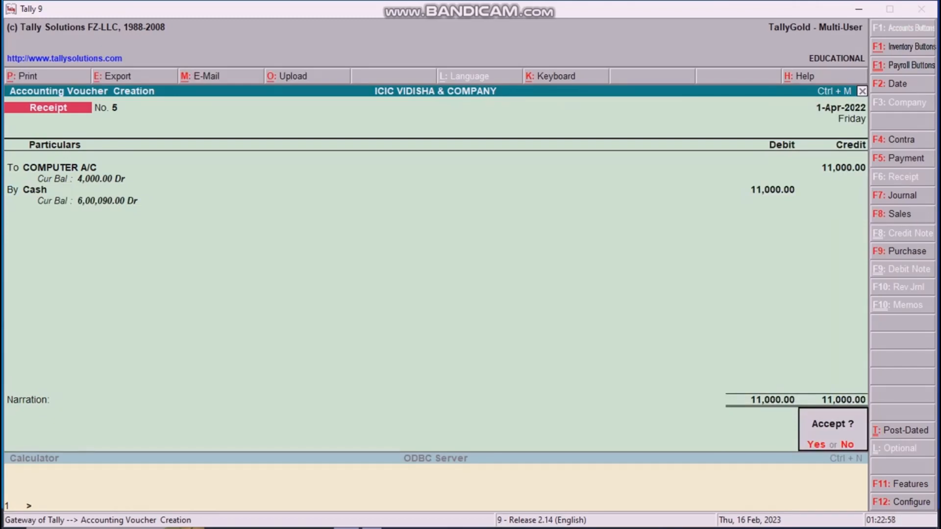
Step: Accept the 11,000 receipt voucher with Y
{"action": "key", "text": "y"}
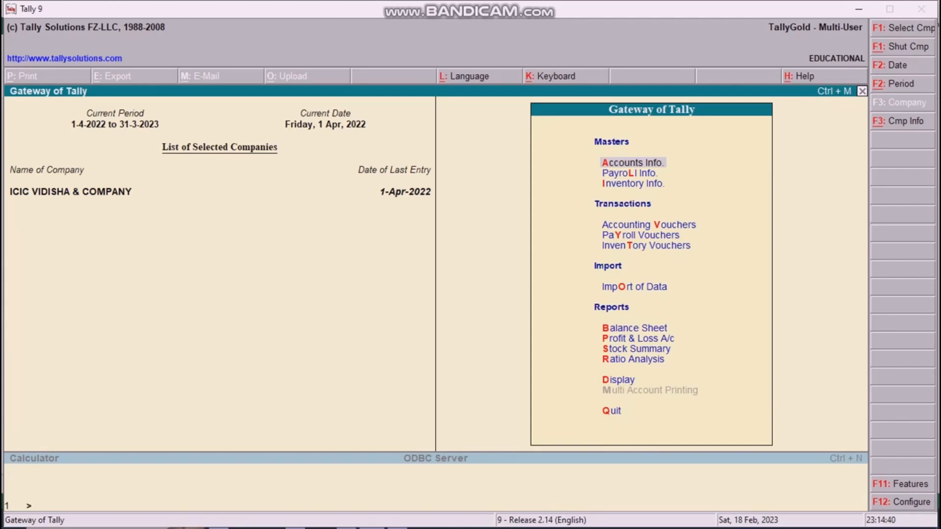
Step: Switch to the blank Excel workbook, zoom in, and type CP in A1
{"action": "key", "text": "alt+Tab"}
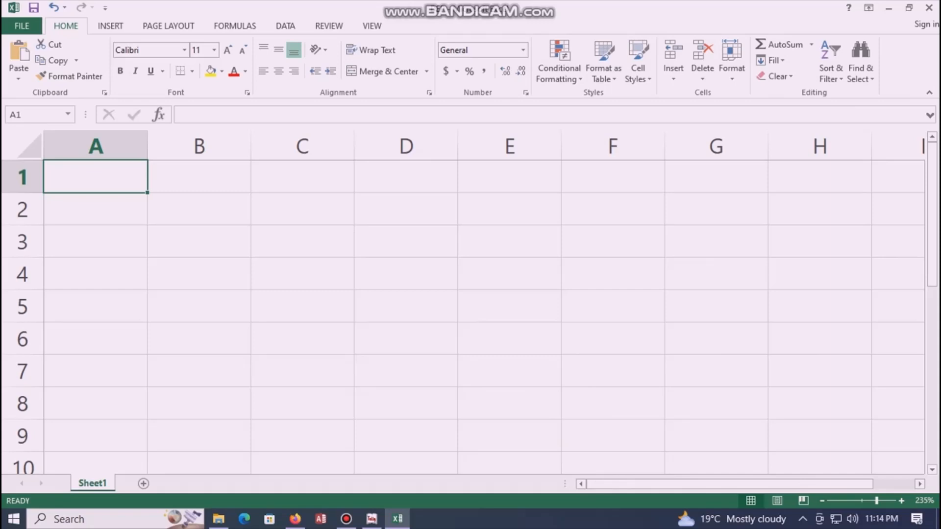
{"action": "scroll", "coordinate": [463, 302], "scroll_direction": "up", "scroll_amount": 5}
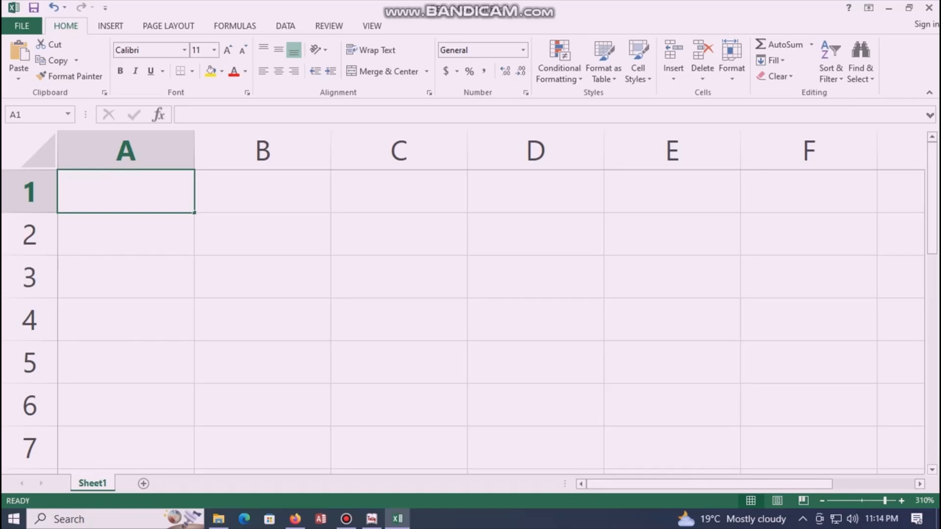
{"action": "type", "text": "CP"}
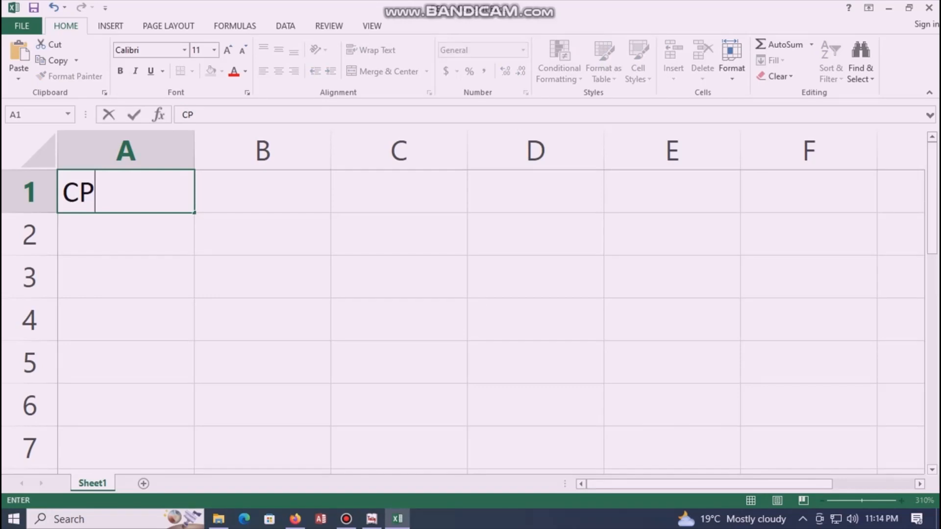
Step: Put 35000 under CP in A2, and enter W/G with 5 below it in B1:B2
{"action": "key", "text": "Return"}
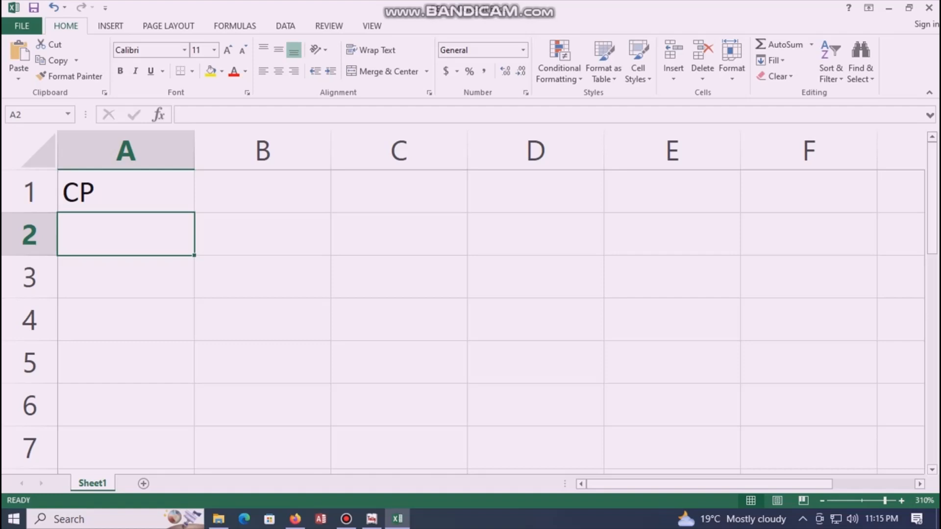
{"action": "type", "text": "35000"}
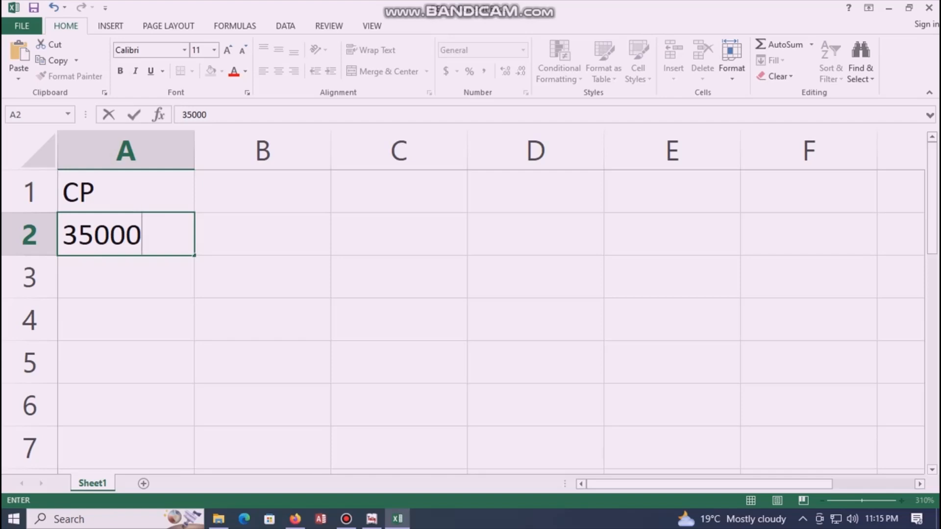
{"action": "left_click", "coordinate": [263, 192]}
{"action": "type", "text": "W/"}
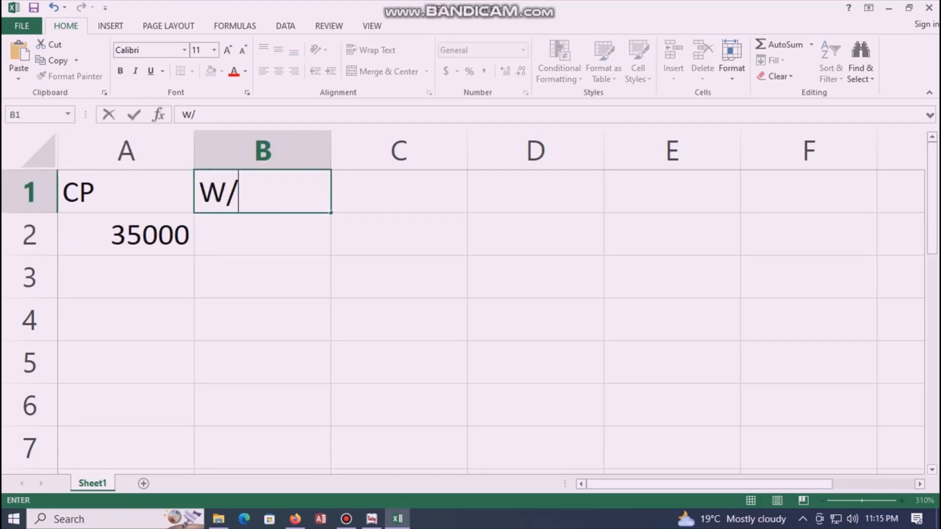
{"action": "type", "text": "G"}
{"action": "key", "text": "Return"}
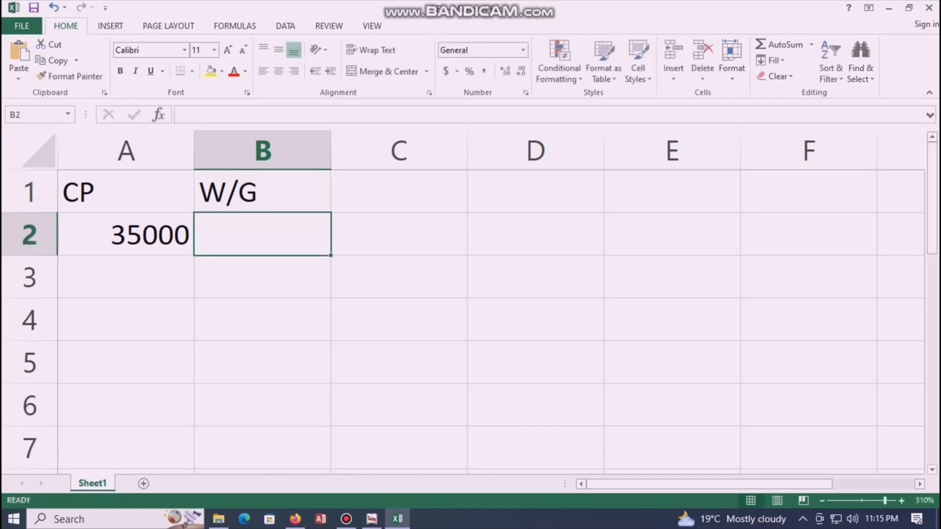
{"action": "type", "text": "5"}
{"action": "key", "text": "Return"}
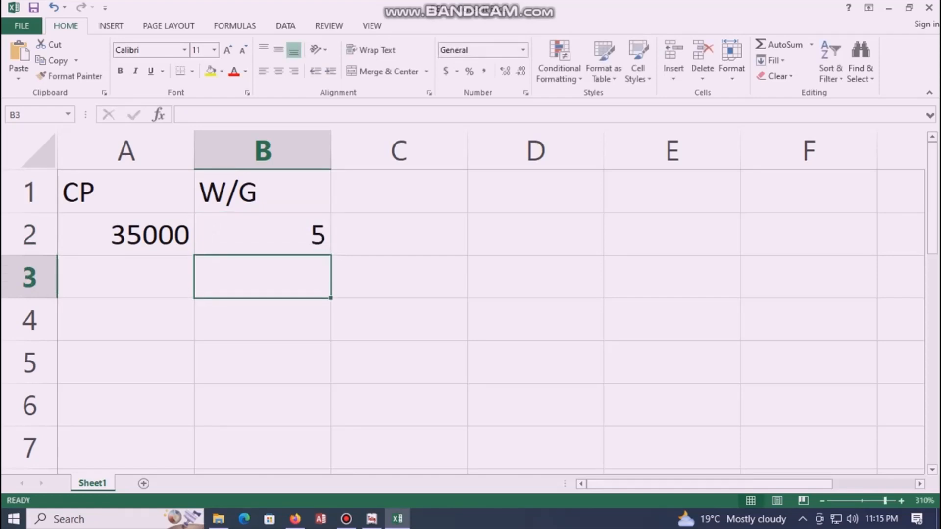
{"action": "left_click", "coordinate": [399, 192]}
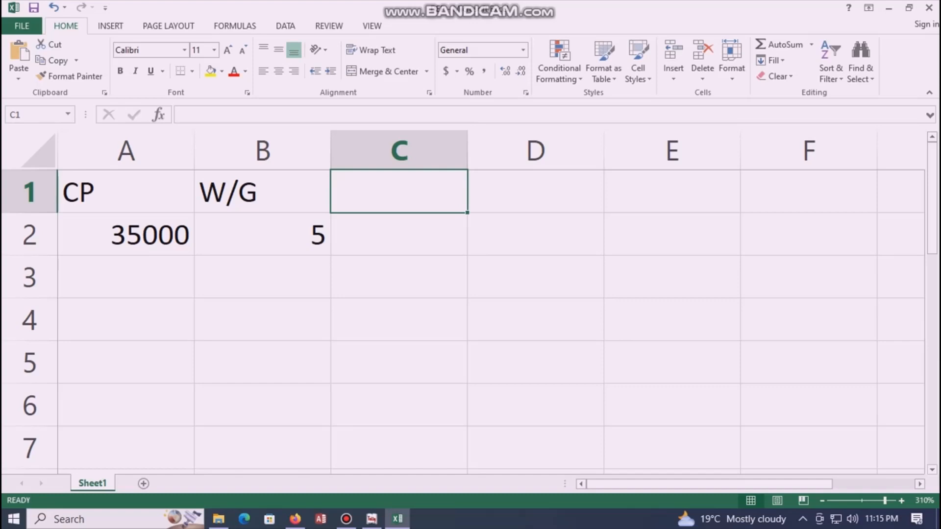
Step: Enter RV with 10000 in C1:C2, TOTAL DEP in D1, and widen column D
{"action": "type", "text": "R"}
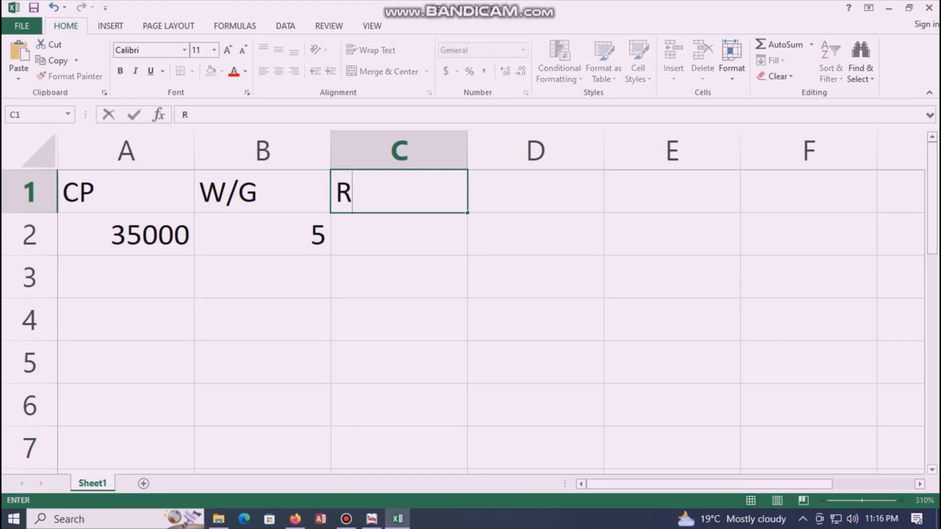
{"action": "type", "text": "V"}
{"action": "key", "text": "Return"}
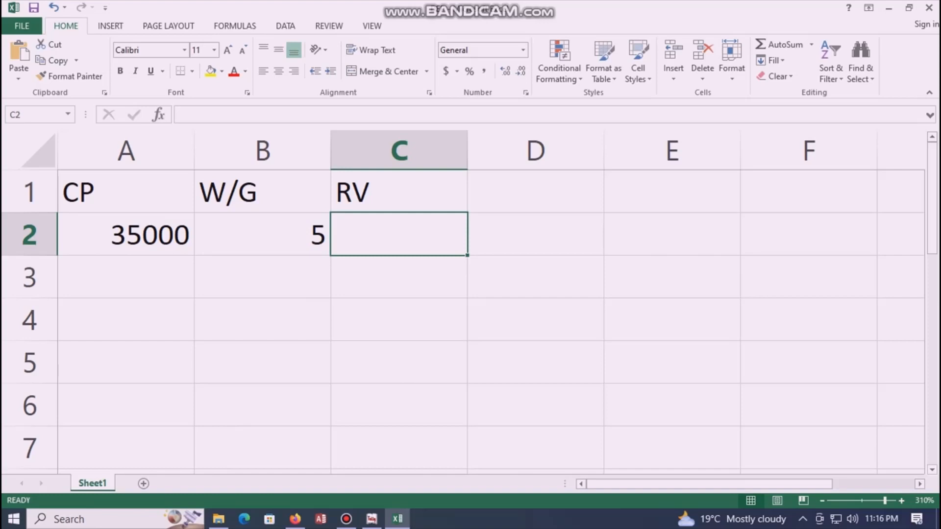
{"action": "type", "text": "10"}
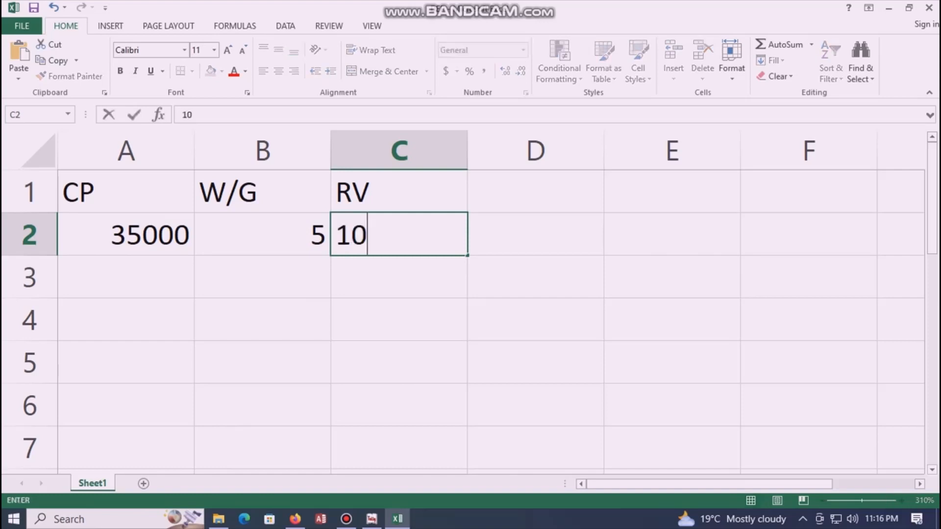
{"action": "type", "text": "000"}
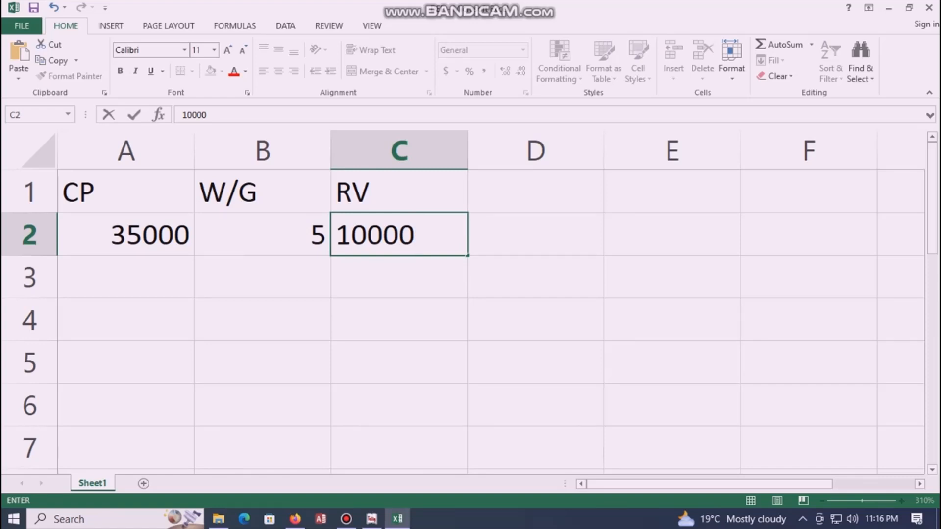
{"action": "left_click", "coordinate": [535, 192]}
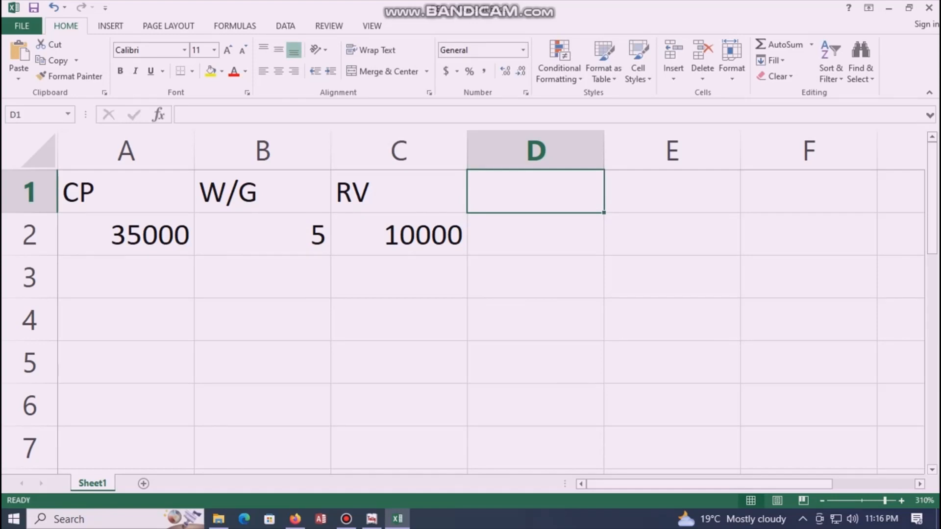
{"action": "type", "text": "TOT"}
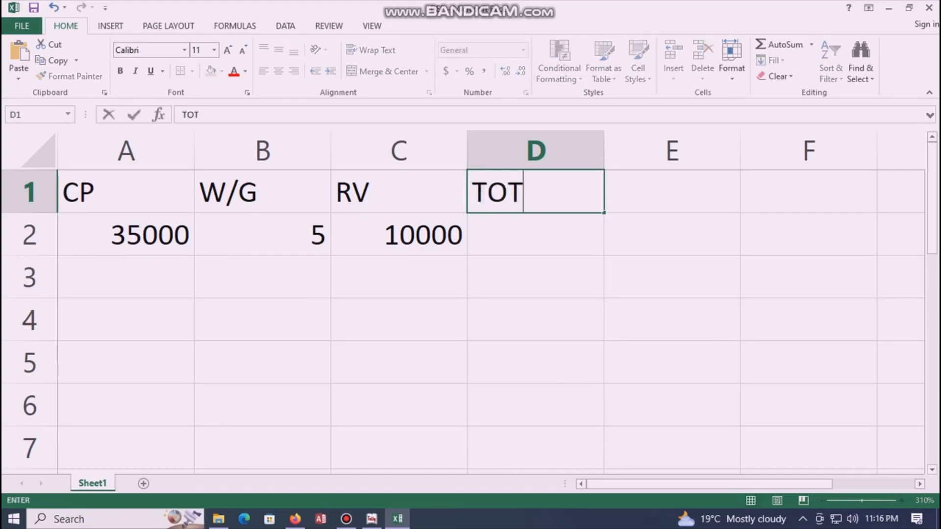
{"action": "type", "text": "AL DEP"}
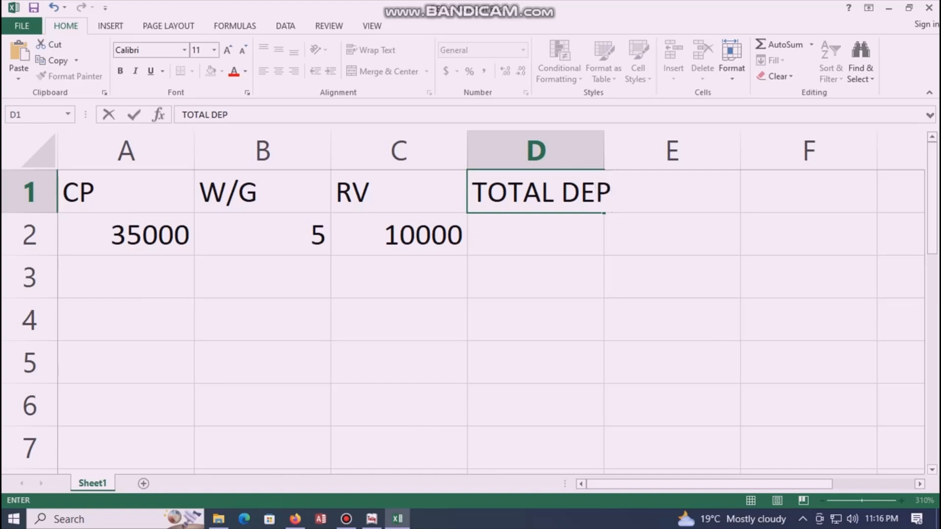
{"action": "key", "text": "Return"}
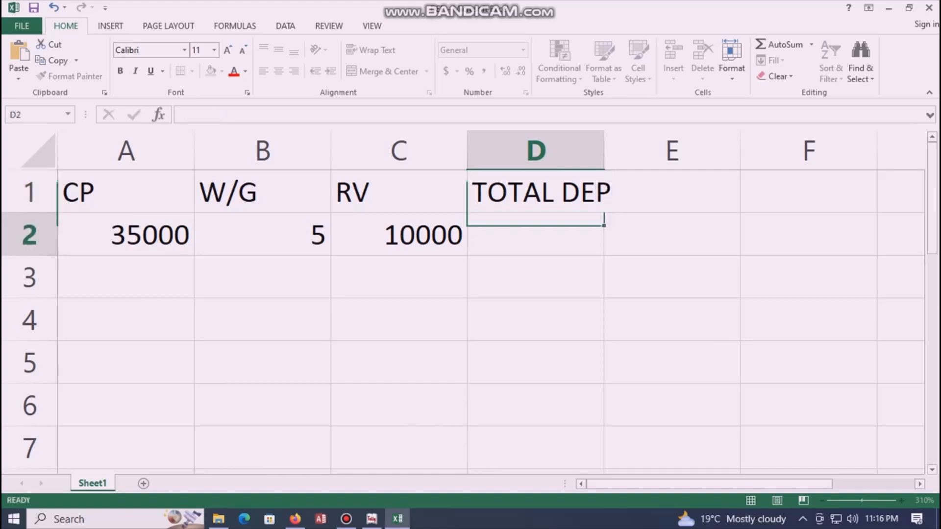
{"action": "left_click_drag", "start_coordinate": [604, 150], "coordinate": [630, 149]}
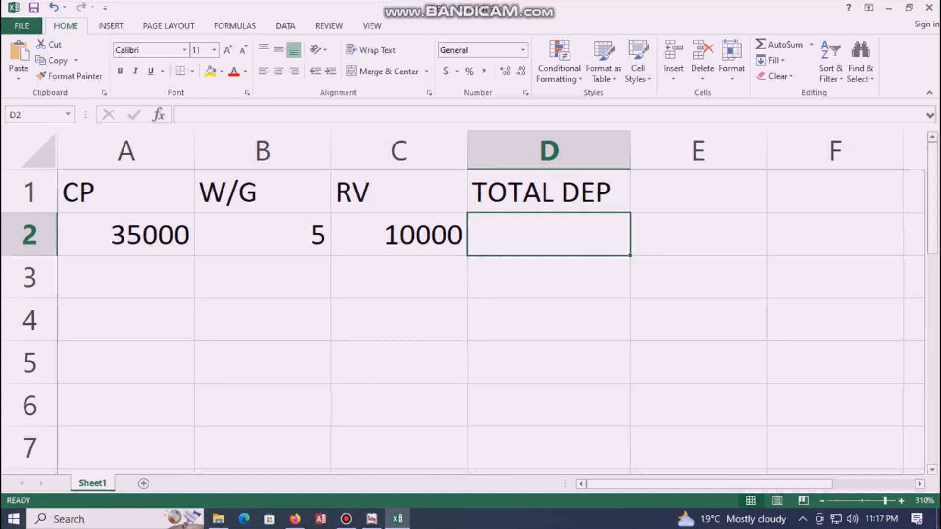
Step: Enter =A2-C2 in D2 so total depreciation shows 25000
{"action": "left_click", "coordinate": [126, 234]}
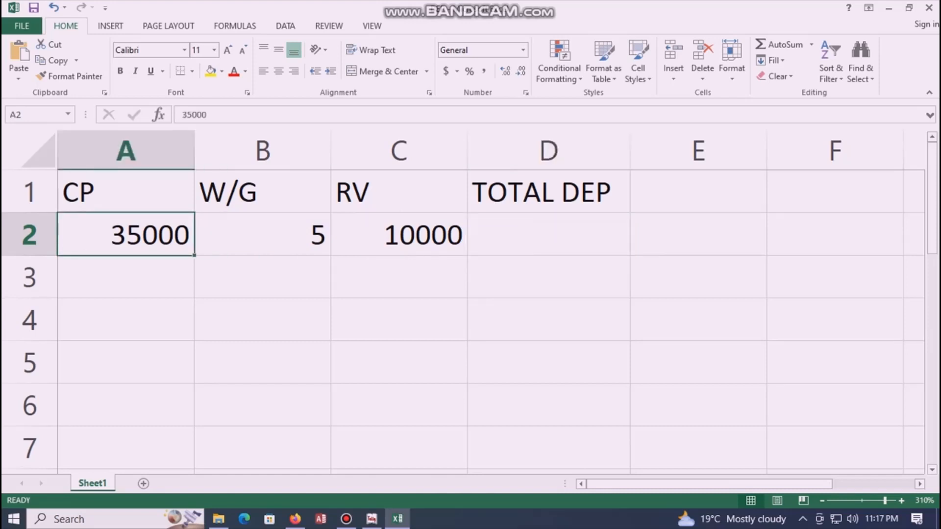
{"action": "left_click", "coordinate": [399, 234]}
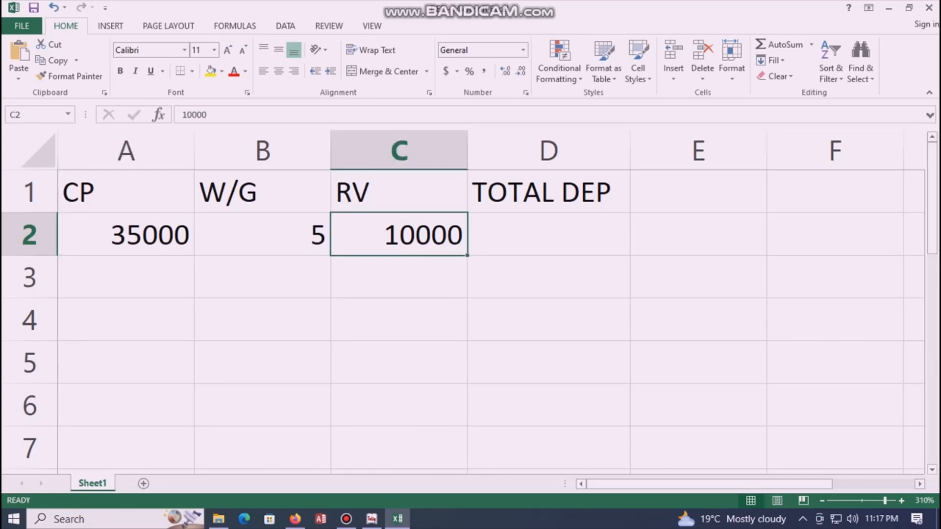
{"action": "left_click", "coordinate": [549, 234]}
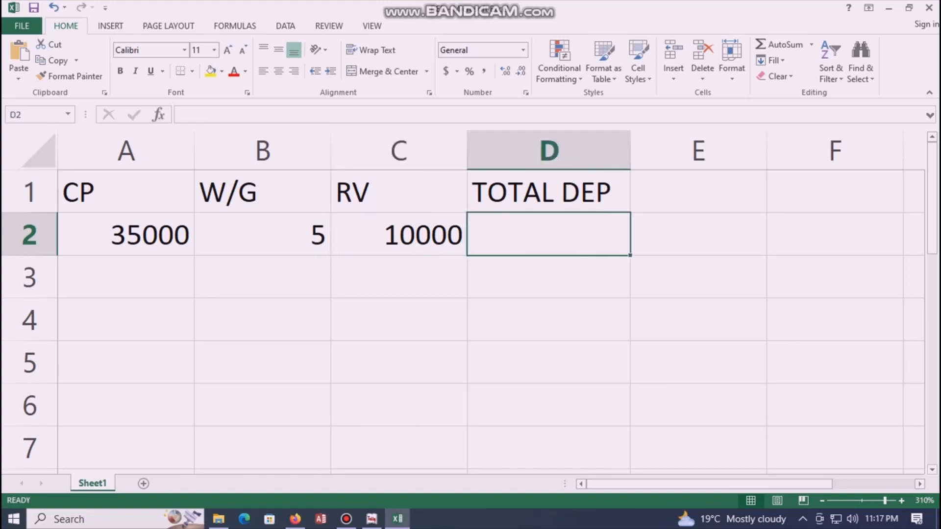
{"action": "type", "text": "="}
{"action": "left_click", "coordinate": [126, 234]}
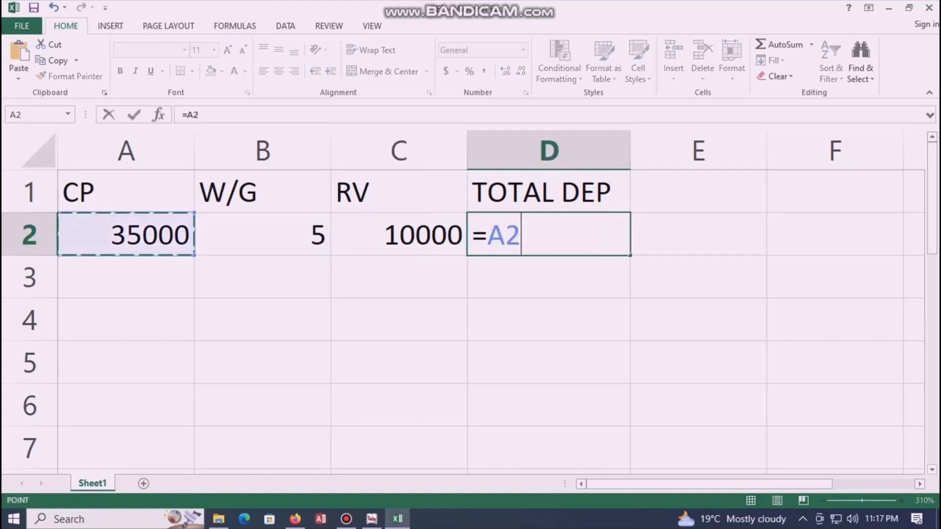
{"action": "type", "text": "-"}
{"action": "left_click", "coordinate": [399, 234]}
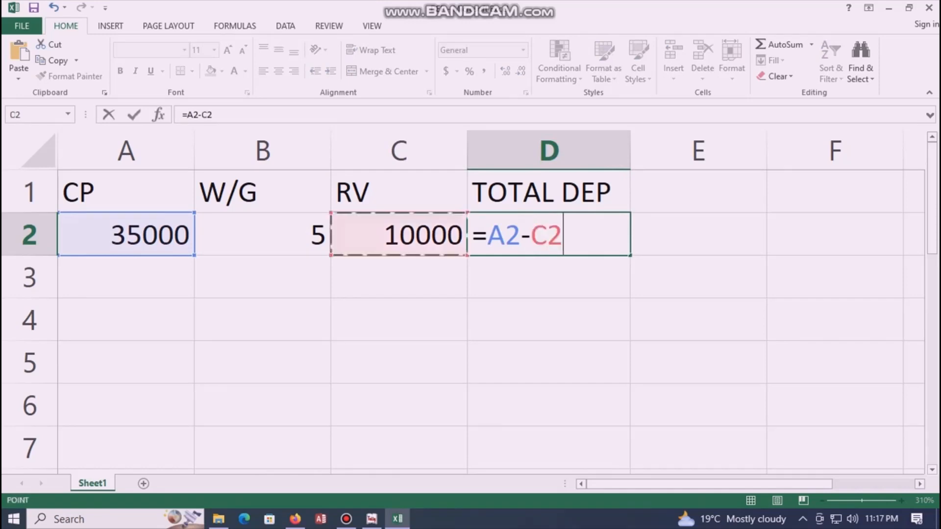
{"action": "key", "text": "Return"}
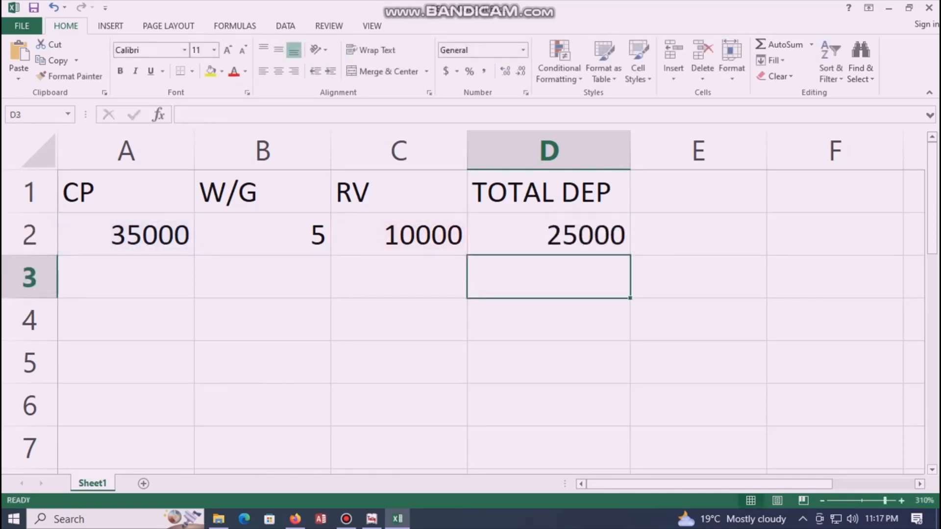
Step: Label cell A4 PER YEAR DEP
{"action": "left_click", "coordinate": [126, 320]}
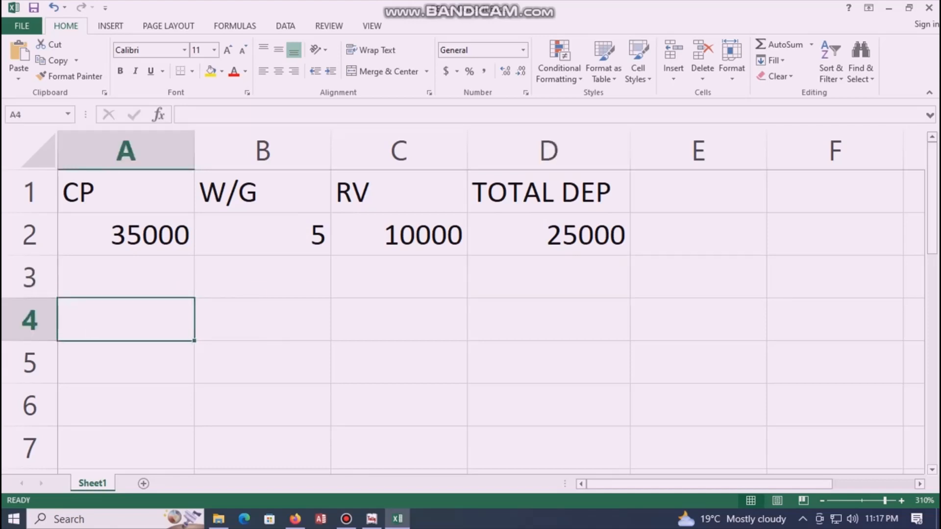
{"action": "type", "text": "1"}
{"action": "key", "text": "BackSpace"}
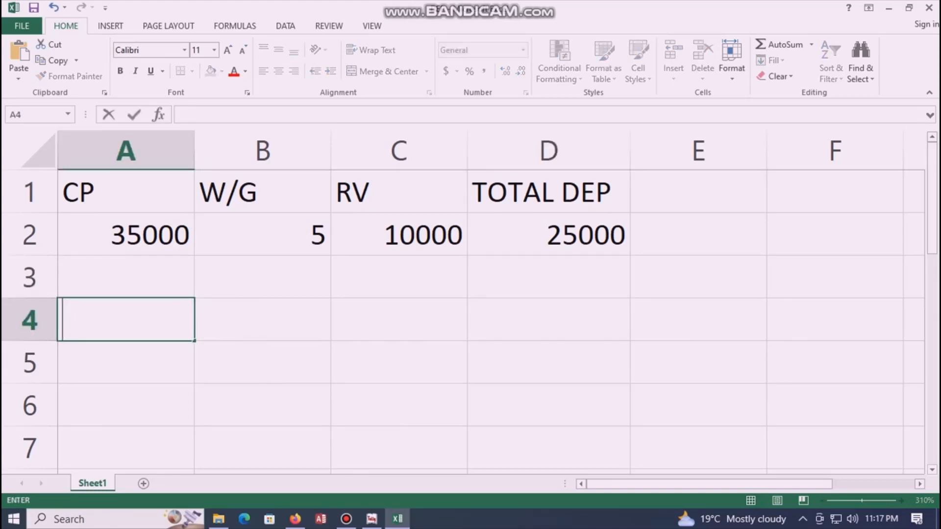
{"action": "type", "text": "PER YEAR "}
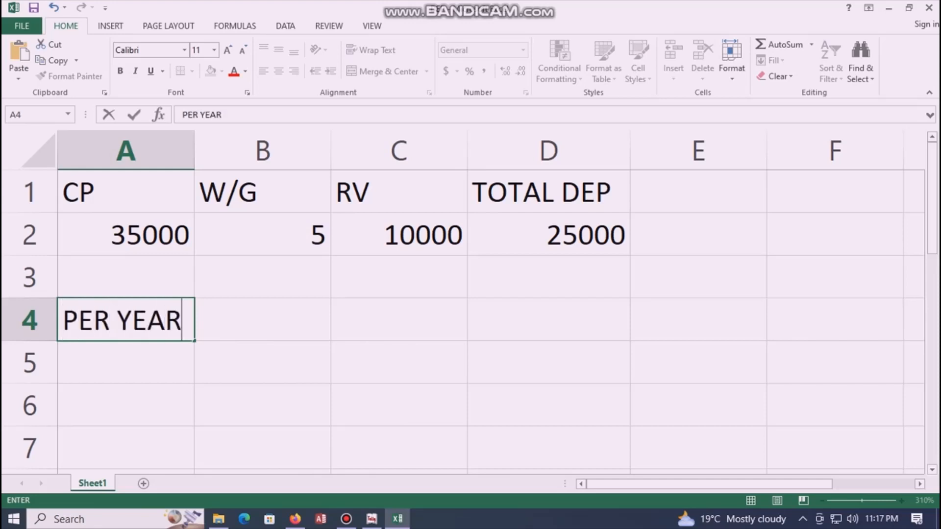
{"action": "type", "text": "DEP"}
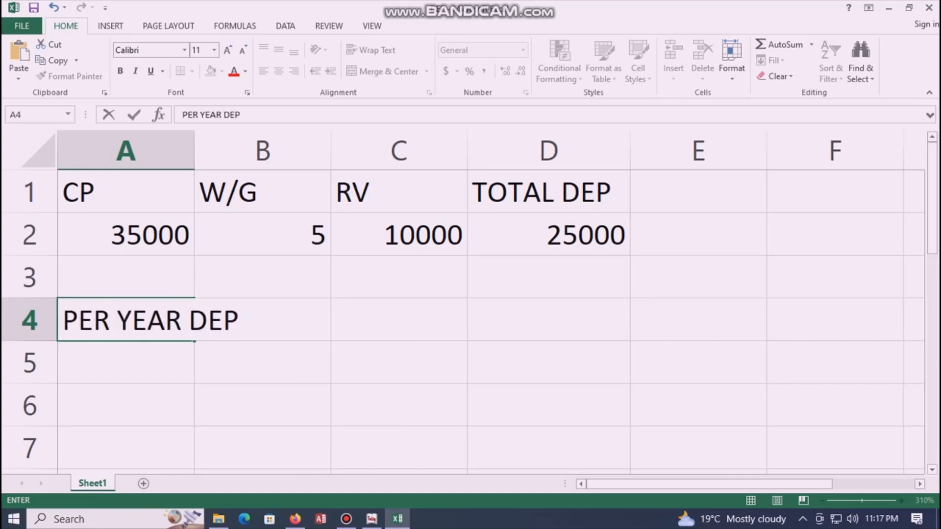
Step: Enter =D2/B2 in C4 to get a yearly depreciation of 5000
{"action": "left_click", "coordinate": [399, 319]}
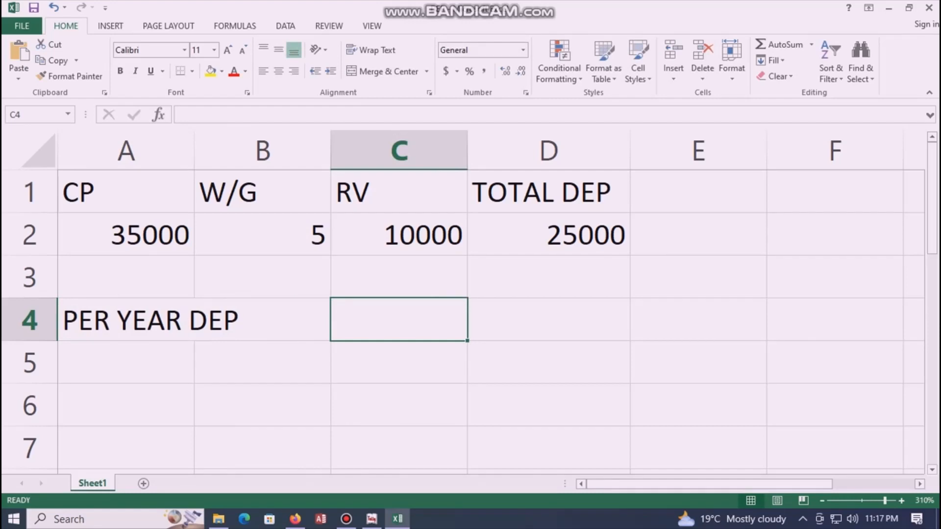
{"action": "type", "text": "="}
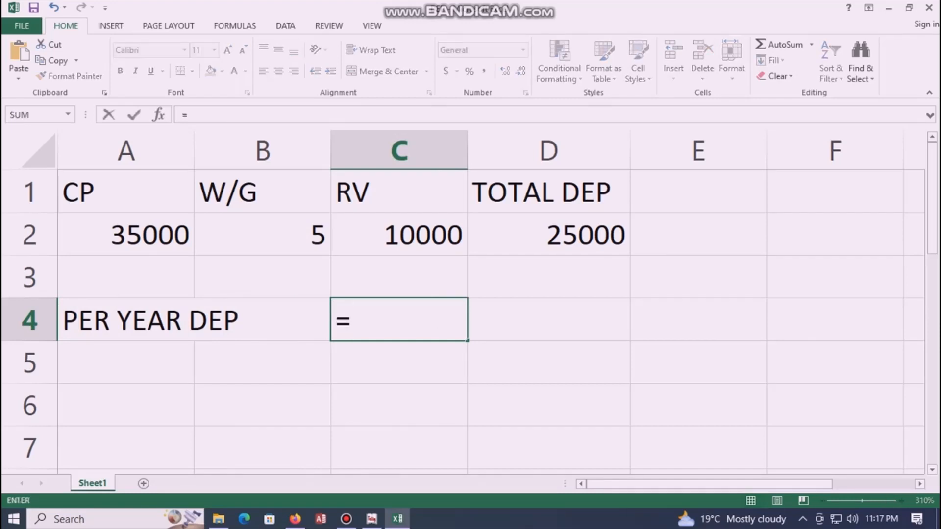
{"action": "left_click", "coordinate": [548, 234]}
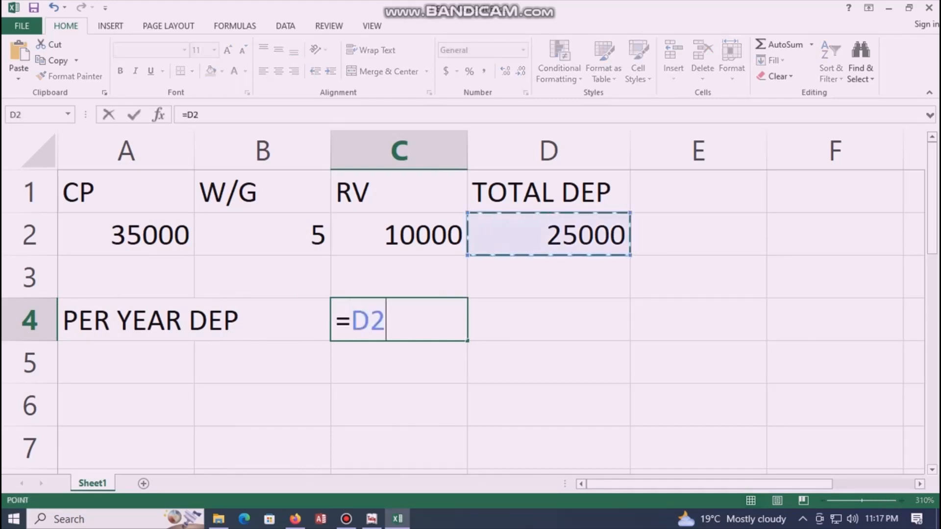
{"action": "type", "text": "/"}
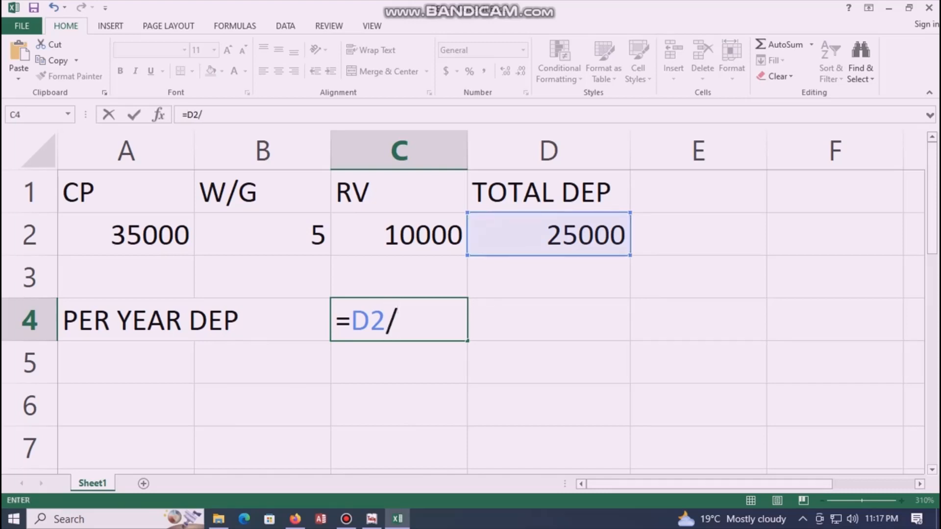
{"action": "left_click", "coordinate": [262, 234]}
{"action": "key", "text": "Return"}
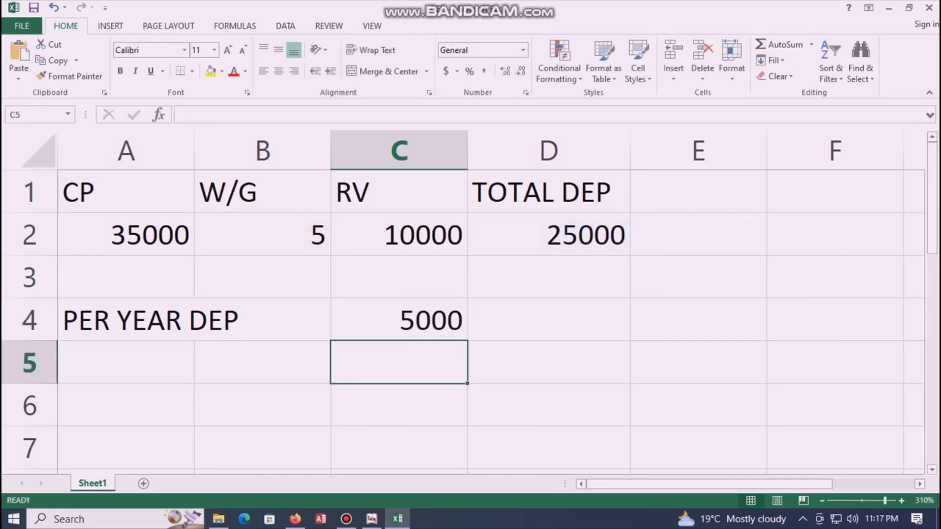
{"action": "left_click", "coordinate": [399, 319]}
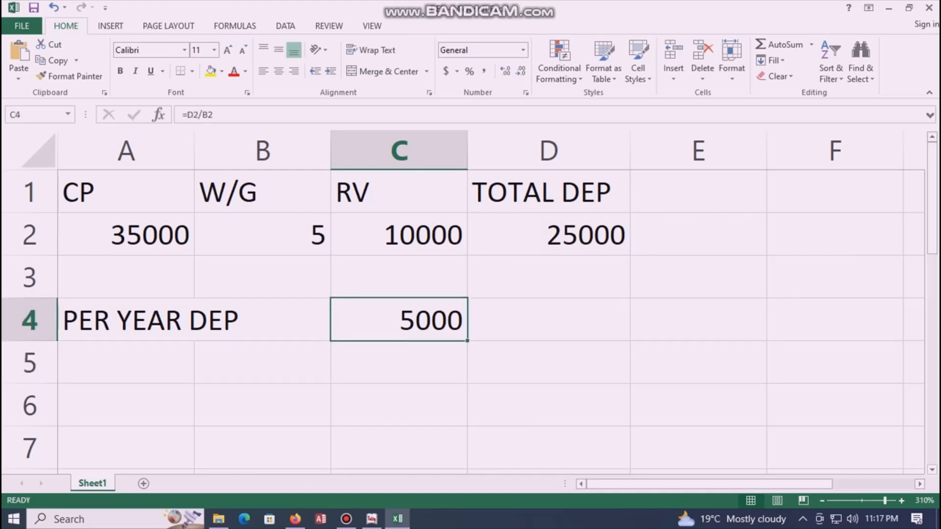
{"action": "left_click", "coordinate": [126, 362]}
Step: Label A5 PER MONTH DEP and enter =C4/12 in C5, giving 416.6667
{"action": "type", "text": "PER MO"}
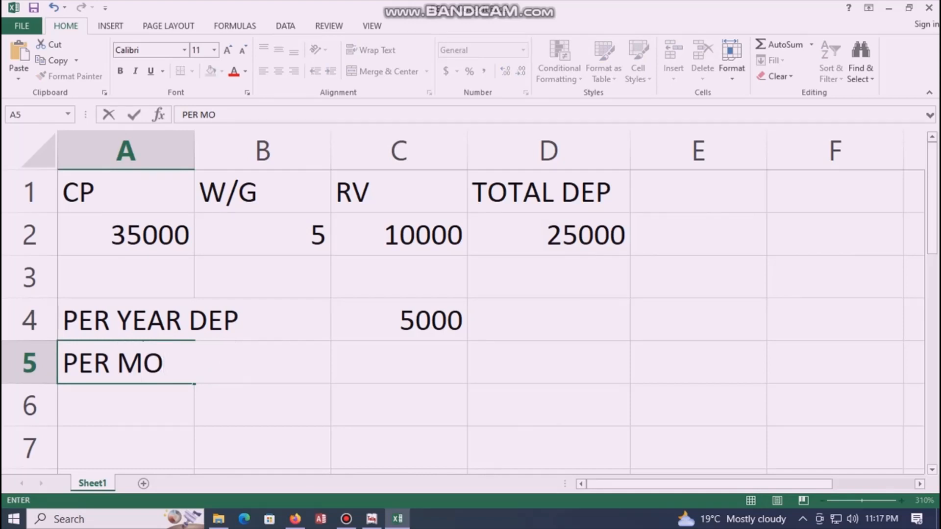
{"action": "type", "text": "NTH "}
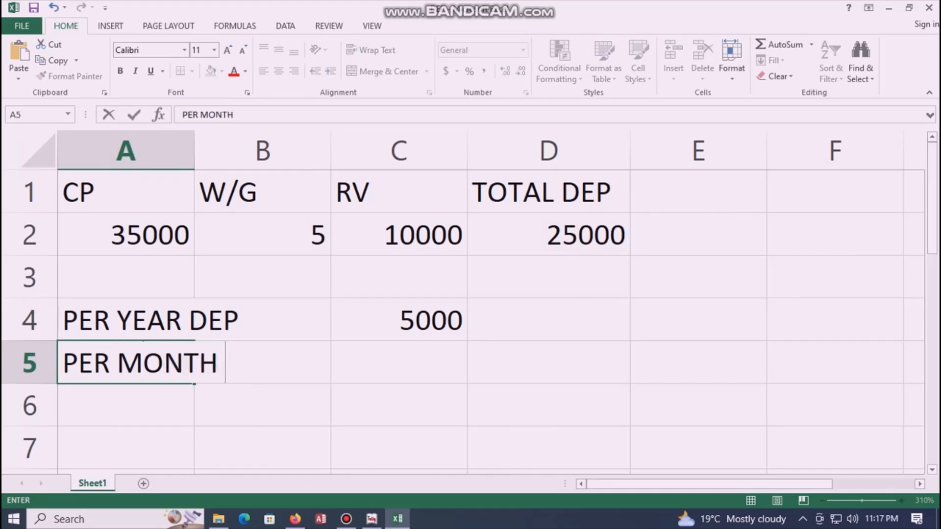
{"action": "type", "text": "DEP"}
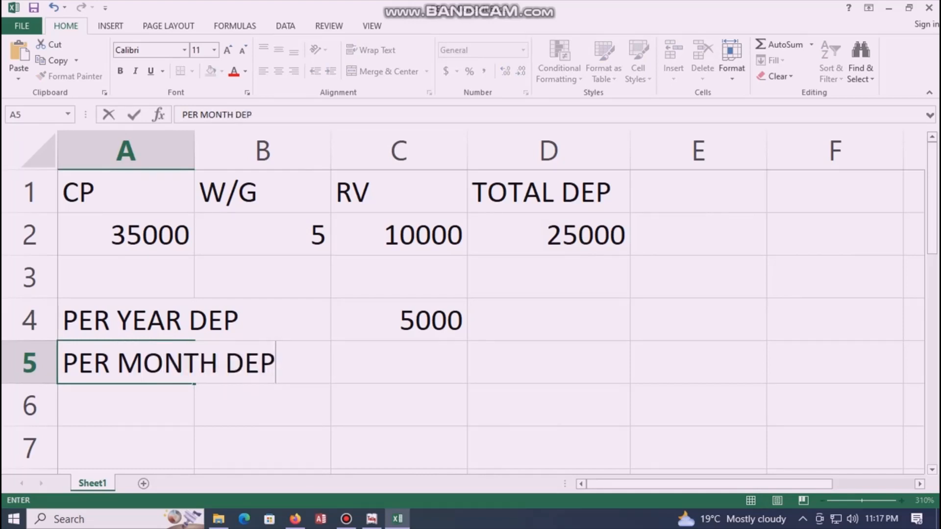
{"action": "left_click", "coordinate": [399, 362]}
{"action": "type", "text": "="}
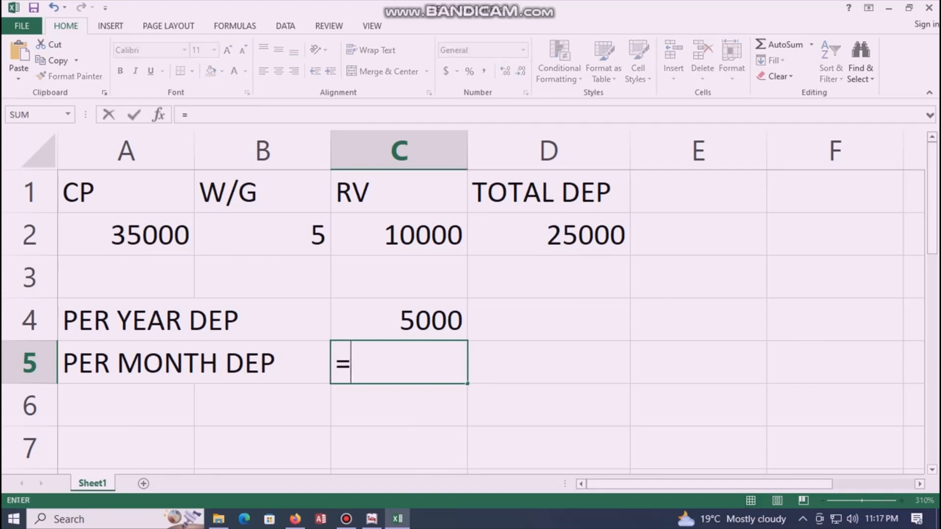
{"action": "key", "text": "Up"}
{"action": "type", "text": "/12"}
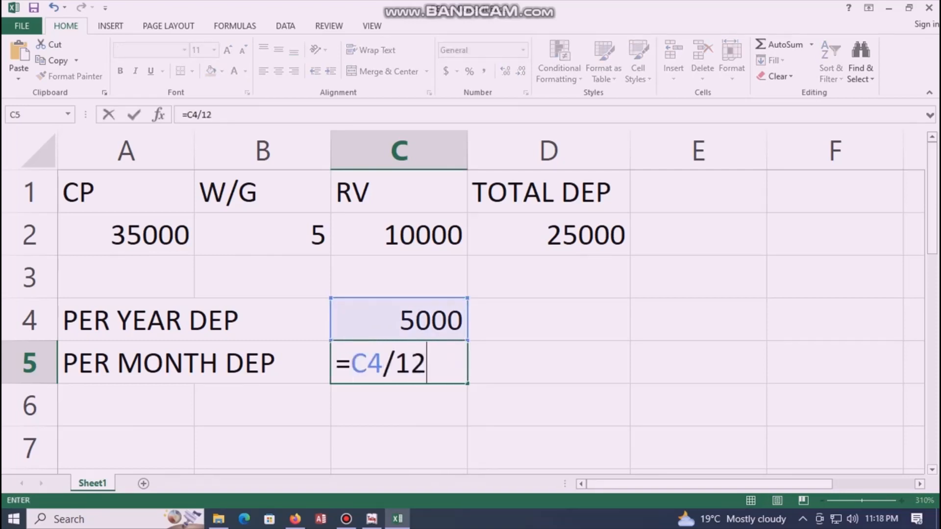
{"action": "key", "text": "Return"}
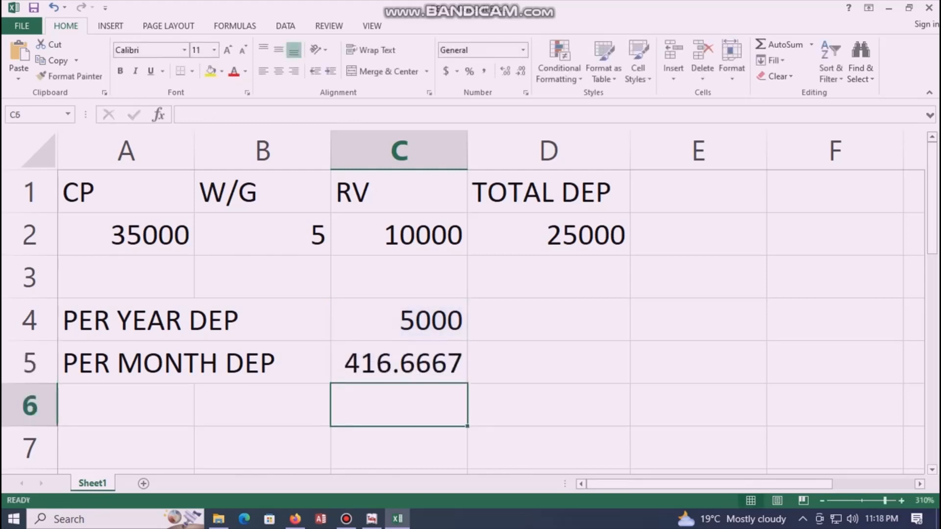
{"action": "key", "text": "Up"}
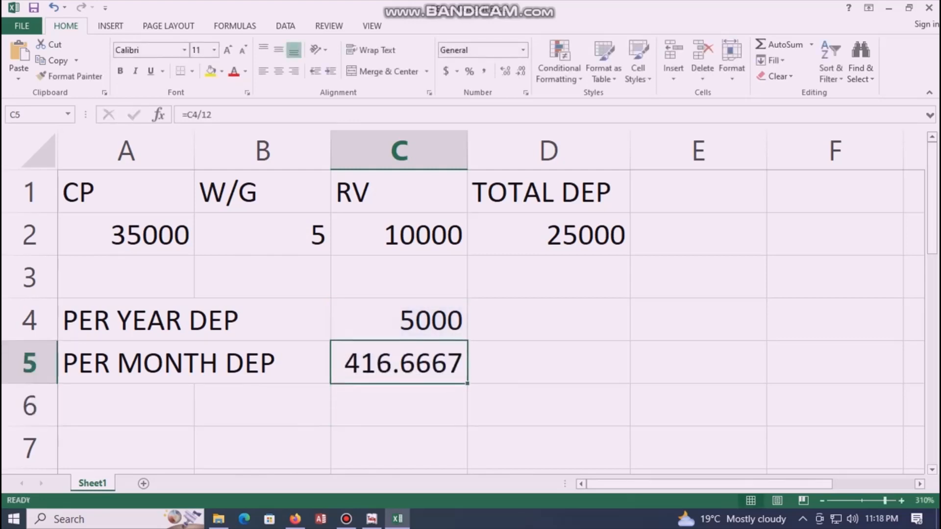
Step: Label A6 PER DAY DEP and enter =C4/365 in C6, giving 13.69863
{"action": "left_click", "coordinate": [126, 405]}
{"action": "type", "text": "PER "}
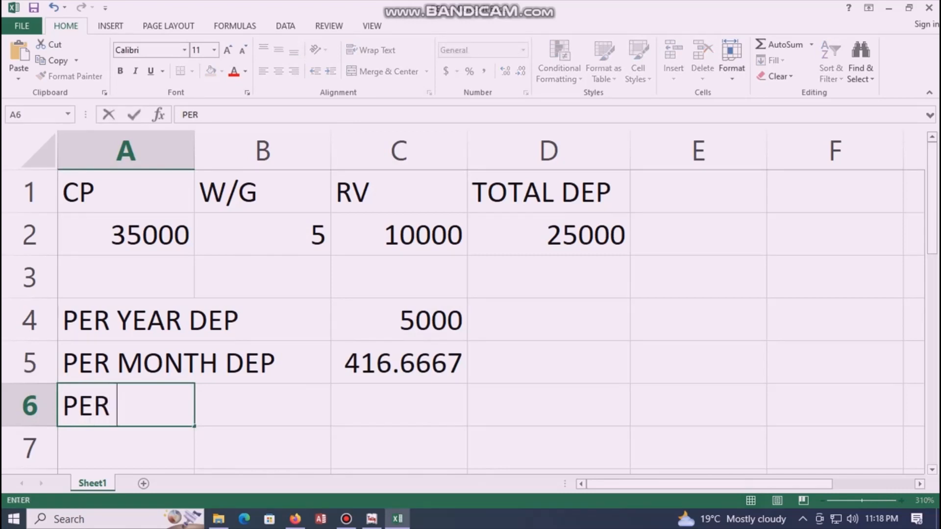
{"action": "type", "text": "DAY DEP"}
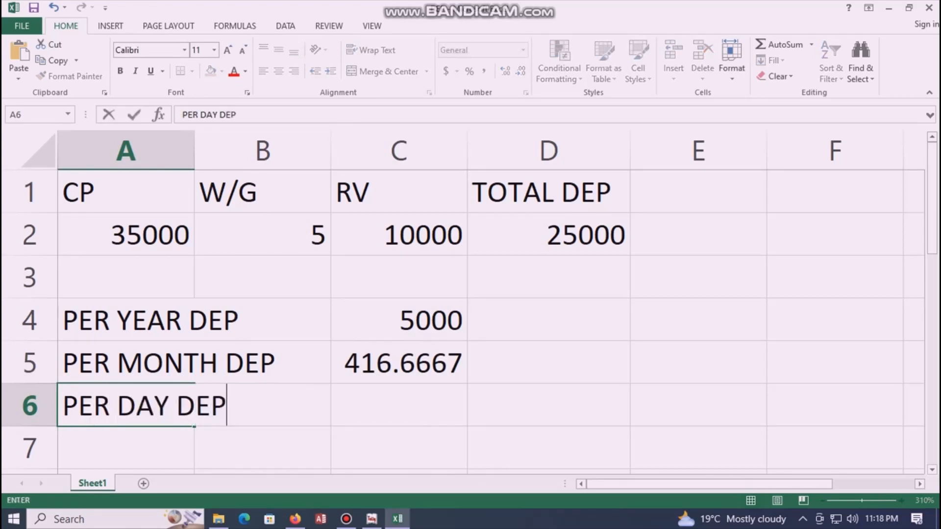
{"action": "left_click", "coordinate": [399, 406]}
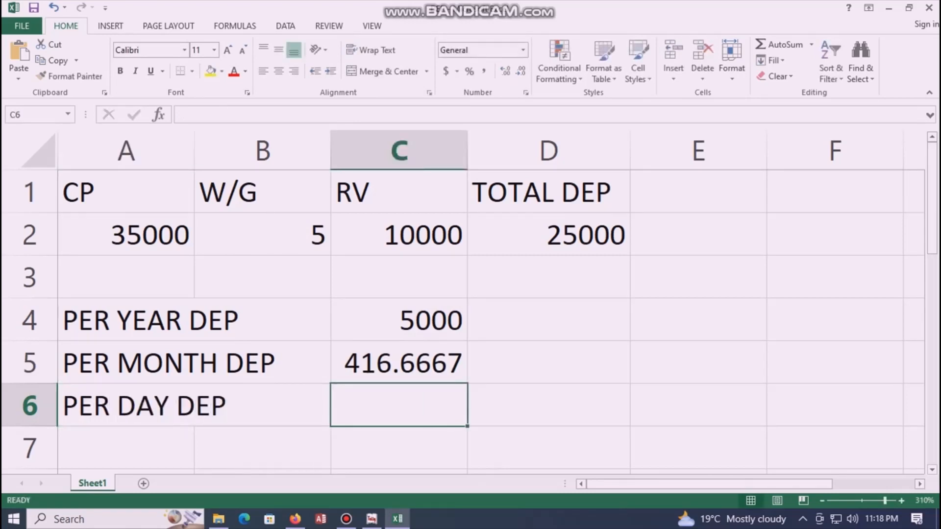
{"action": "type", "text": "="}
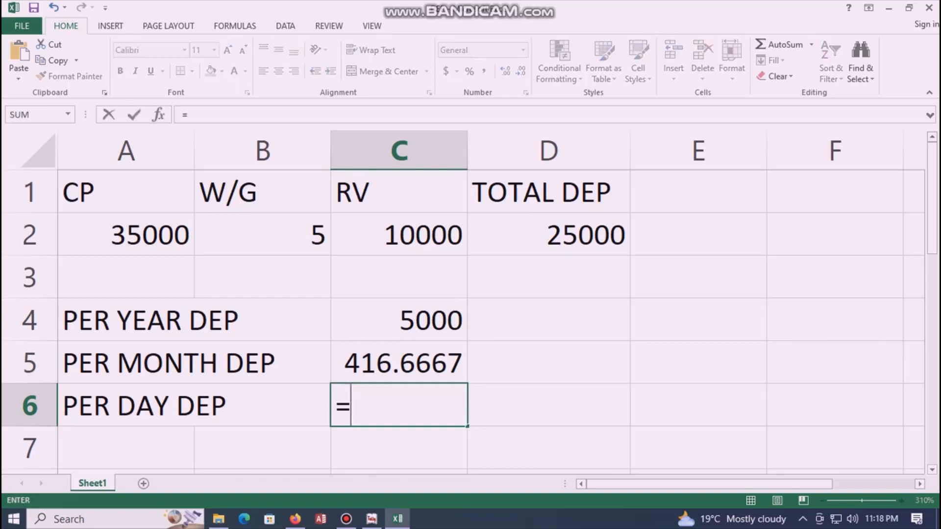
{"action": "key", "text": "Up"}
{"action": "key", "text": "Up"}
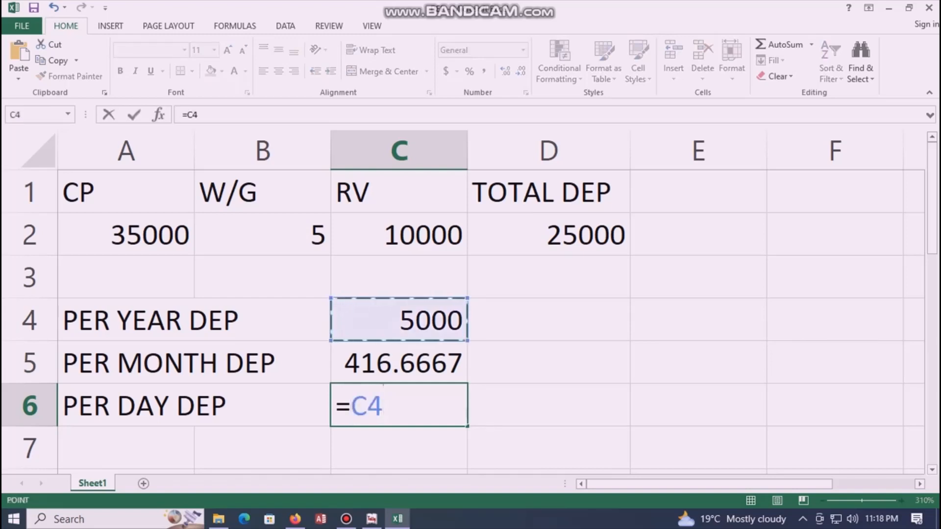
{"action": "type", "text": "/365"}
{"action": "key", "text": "Return"}
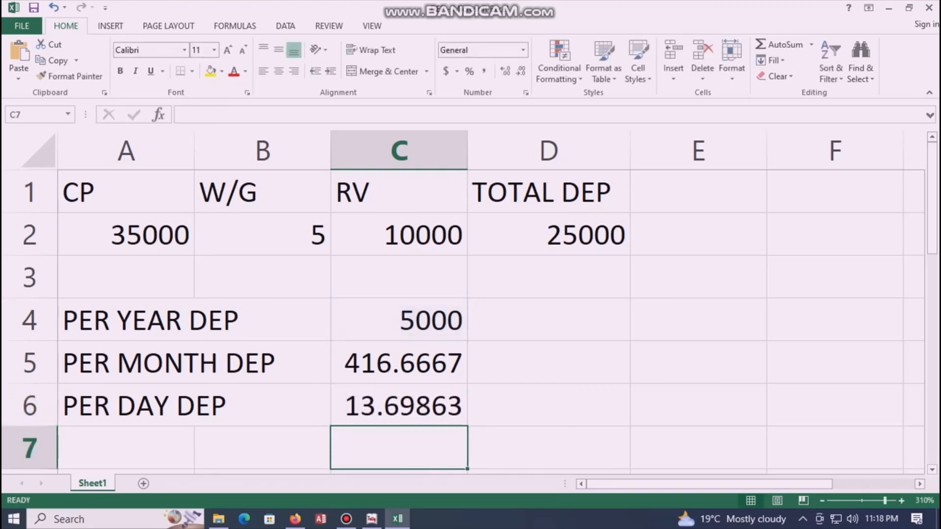
{"action": "key", "text": "Up"}
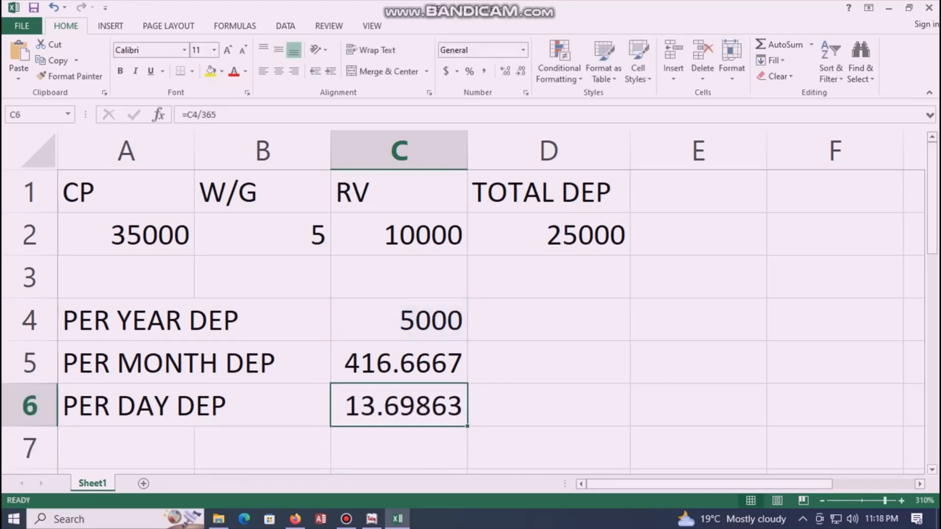
{"action": "key", "text": "Down"}
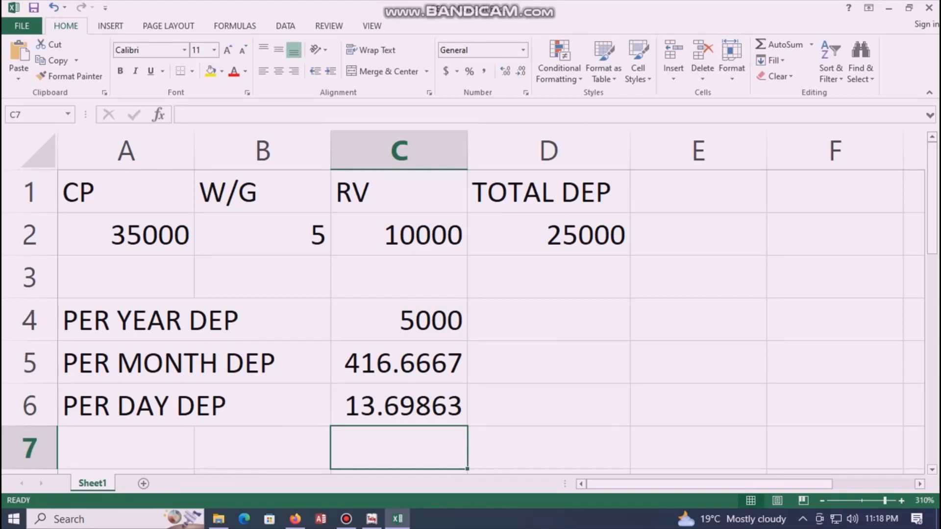
{"action": "scroll", "coordinate": [470, 294], "scroll_direction": "down", "scroll_amount": 3}
{"action": "scroll", "coordinate": [470, 294], "scroll_direction": "up", "scroll_amount": 3}
{"action": "left_click", "coordinate": [548, 319]}
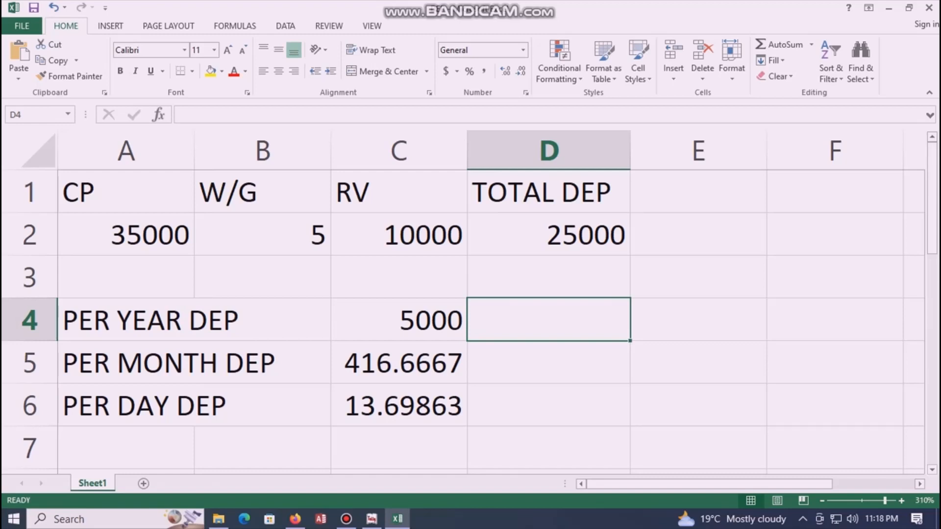
{"action": "left_click", "coordinate": [398, 406]}
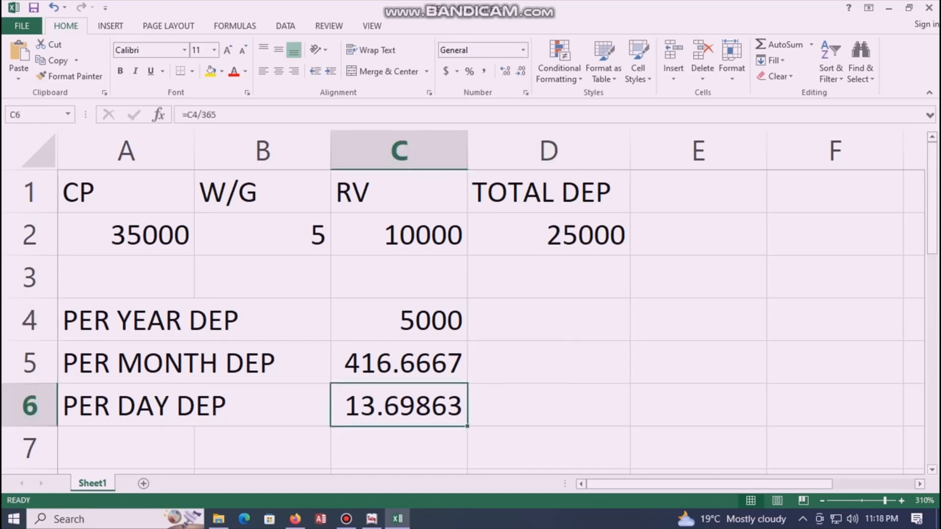
{"action": "left_click", "coordinate": [548, 405]}
{"action": "left_click", "coordinate": [549, 363]}
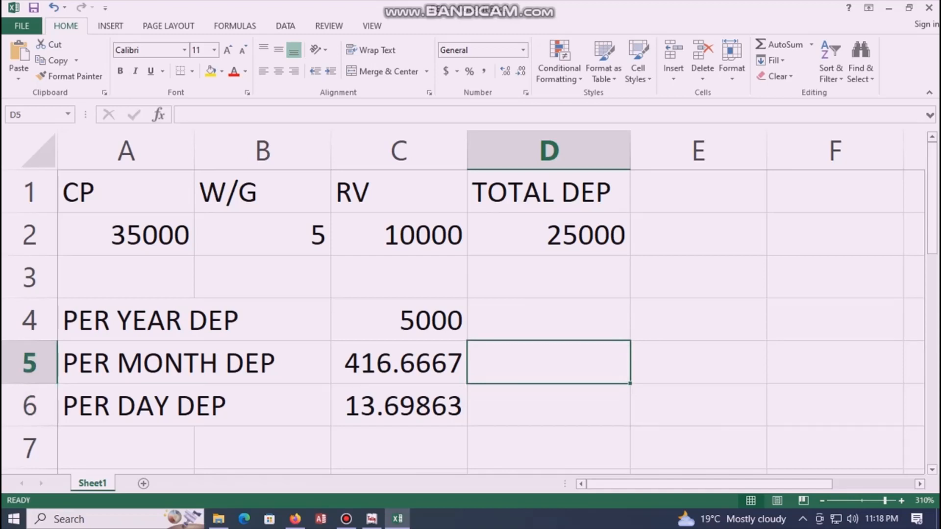
{"action": "left_click", "coordinate": [549, 406]}
{"action": "left_click", "coordinate": [698, 405]}
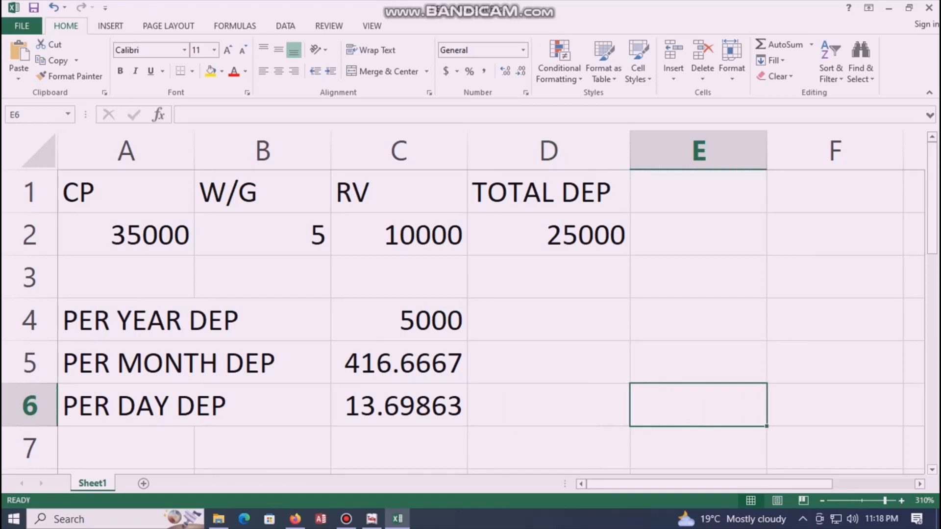
{"action": "left_click", "coordinate": [698, 363]}
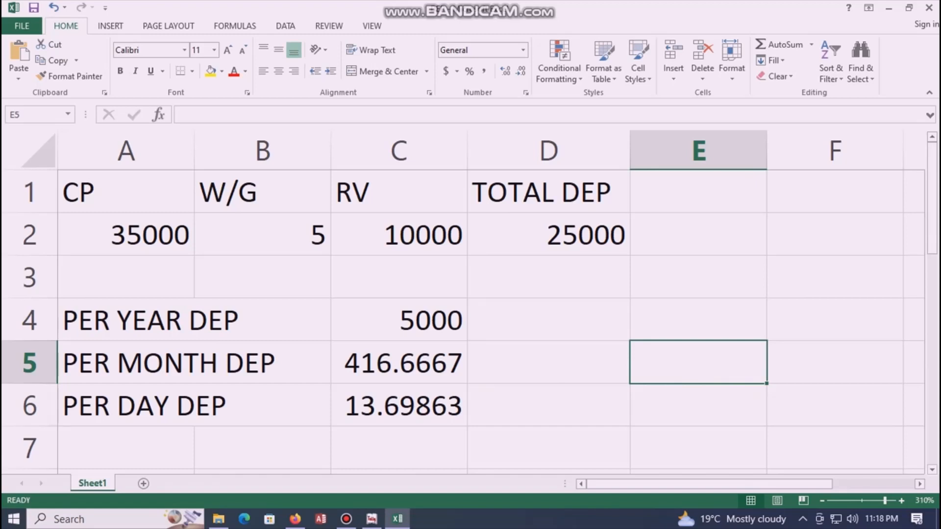
{"action": "scroll", "coordinate": [463, 321], "scroll_direction": "down", "scroll_amount": 1}
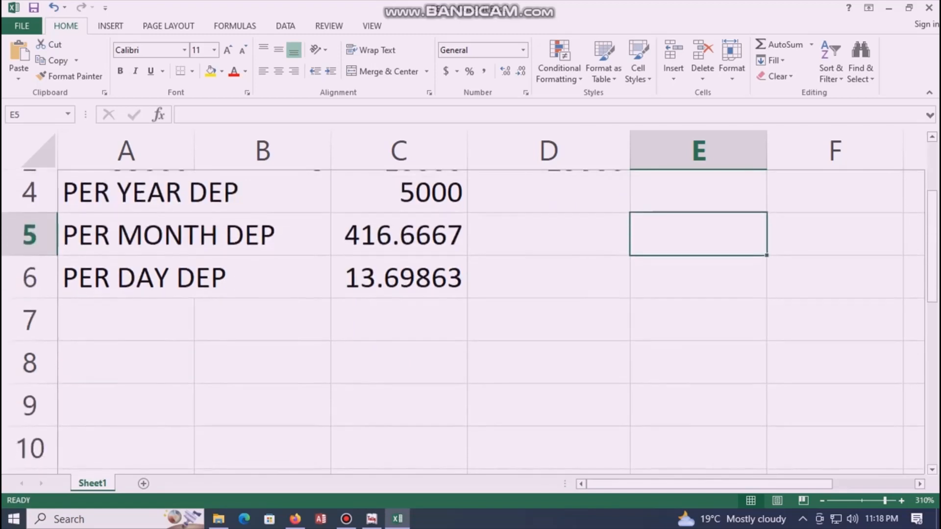
{"action": "left_click", "coordinate": [262, 320]}
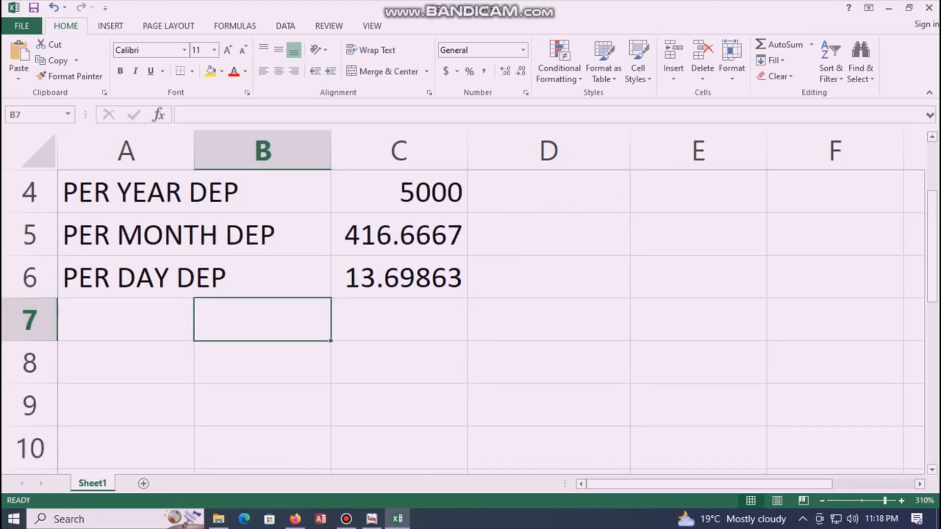
{"action": "left_click", "coordinate": [126, 319]}
{"action": "left_click", "coordinate": [126, 362]}
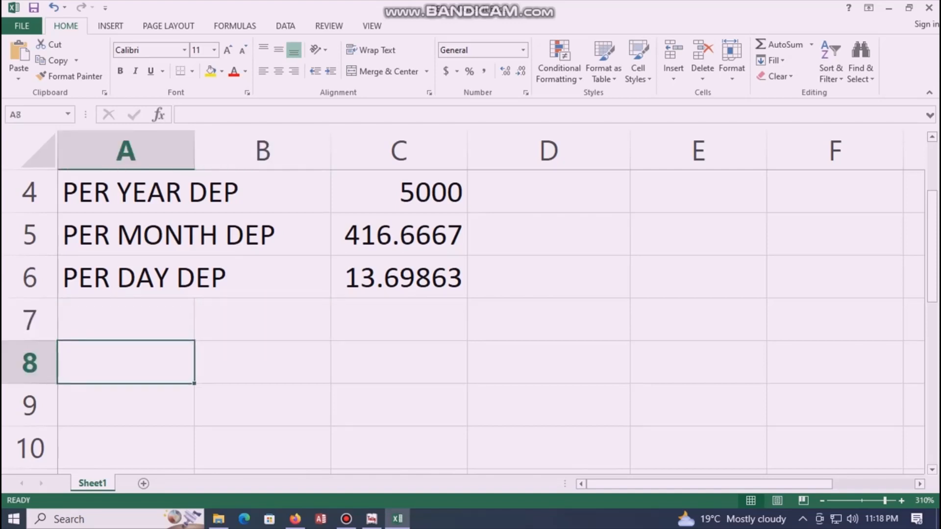
{"action": "scroll", "coordinate": [463, 299], "scroll_direction": "up", "scroll_amount": 1}
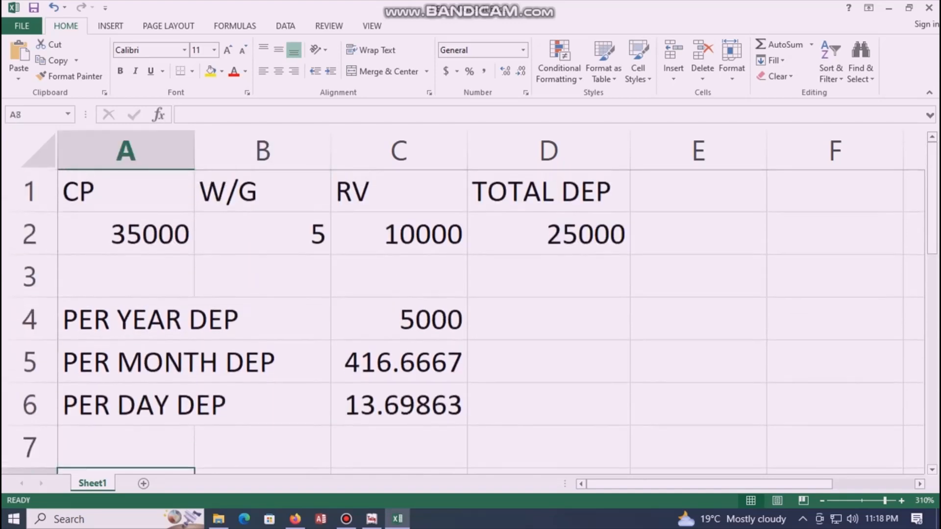
{"action": "left_click", "coordinate": [549, 405]}
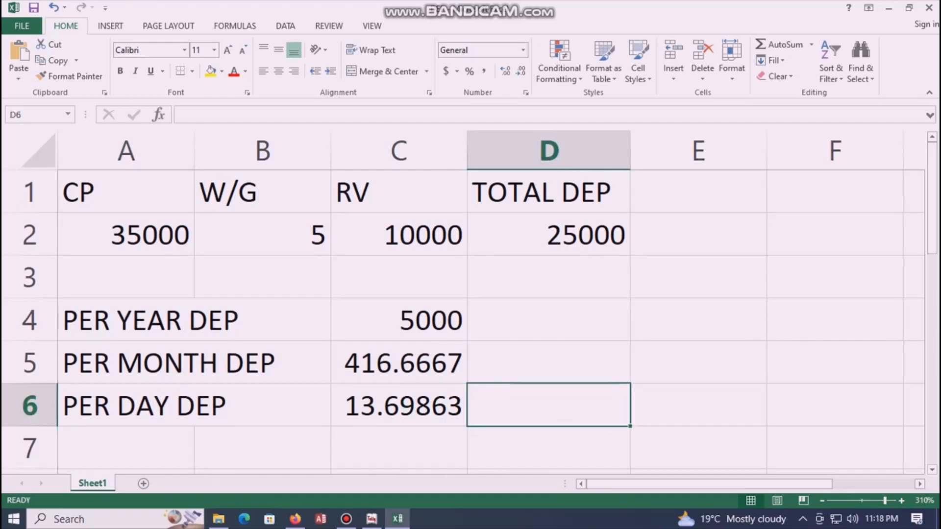
{"action": "left_click", "coordinate": [549, 363]}
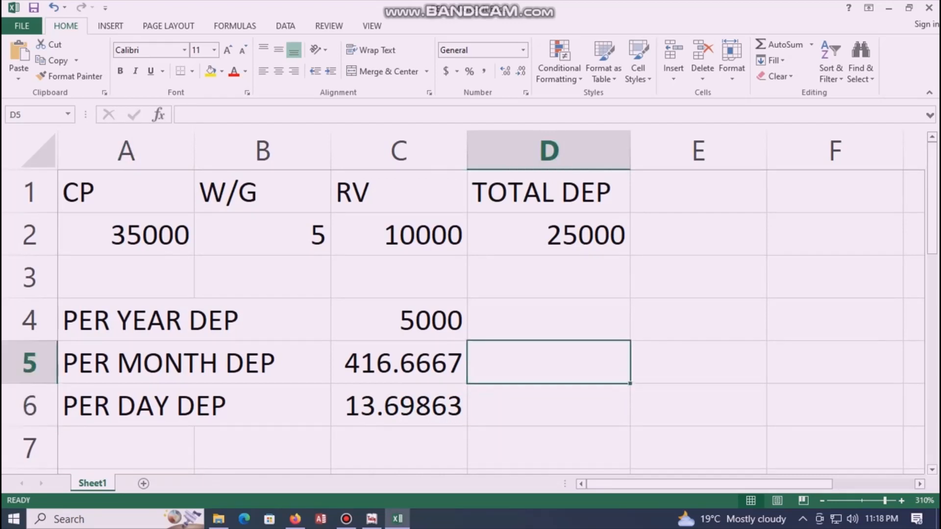
Step: Add a DAYS heading in D5 with 70 below it, and narrow column C
{"action": "type", "text": "DAYS"}
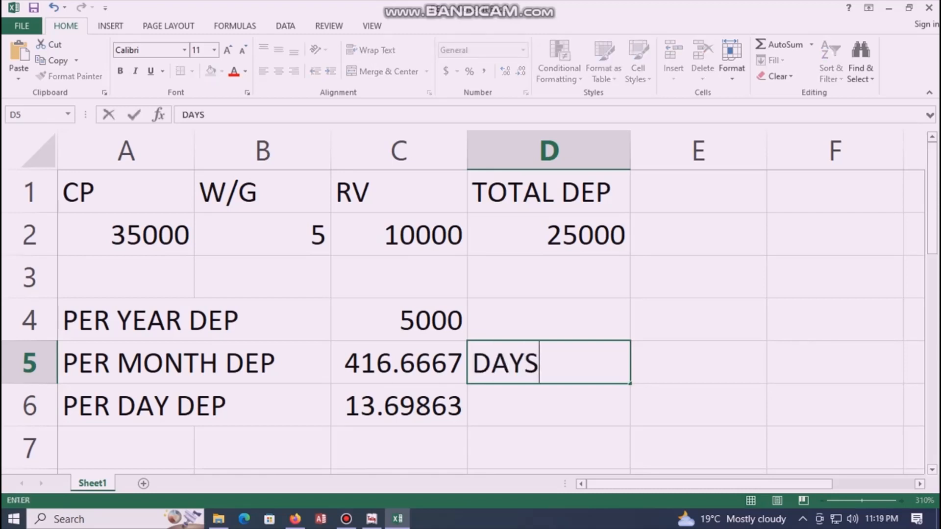
{"action": "key", "text": "Return"}
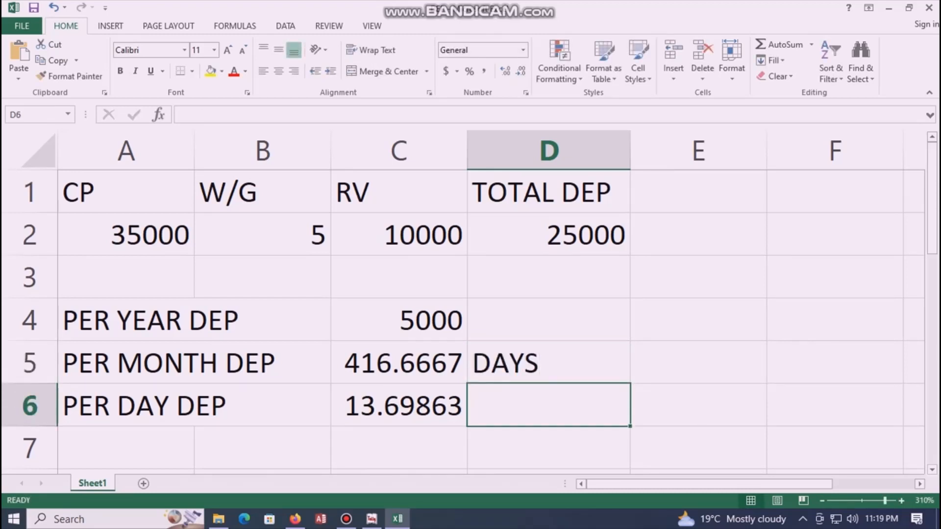
{"action": "type", "text": "70"}
{"action": "key", "text": "Return"}
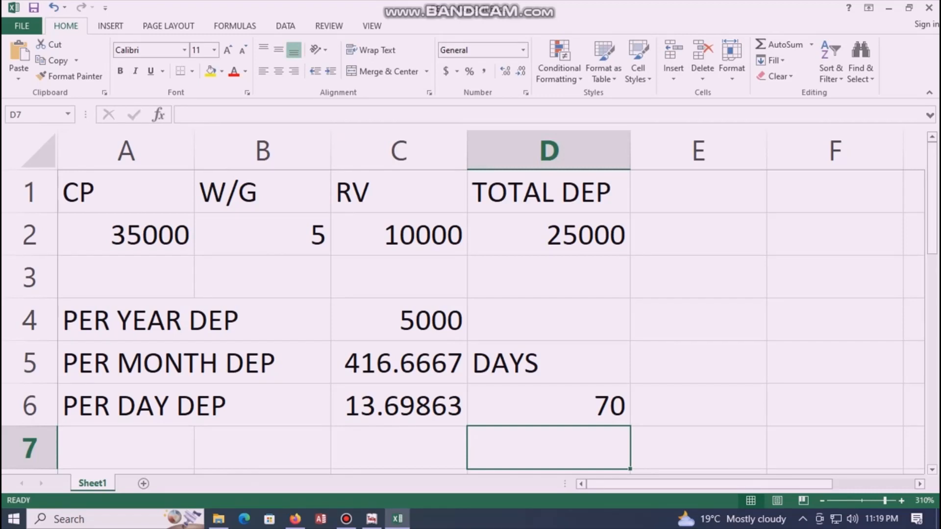
{"action": "left_click_drag", "start_coordinate": [467, 149], "coordinate": [441, 150]}
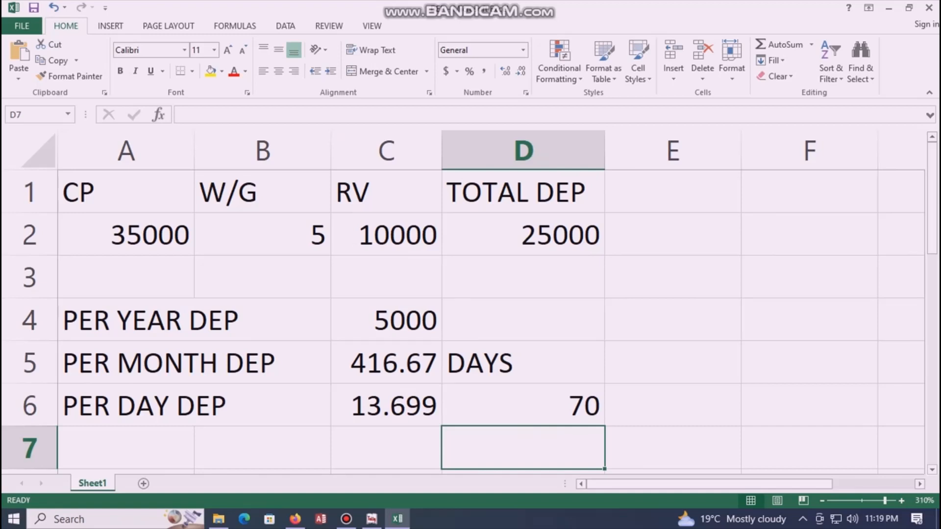
Step: Calculate the 70-day depreciation in E6 with =C6*D6, giving 958.9041
{"action": "left_click", "coordinate": [673, 405]}
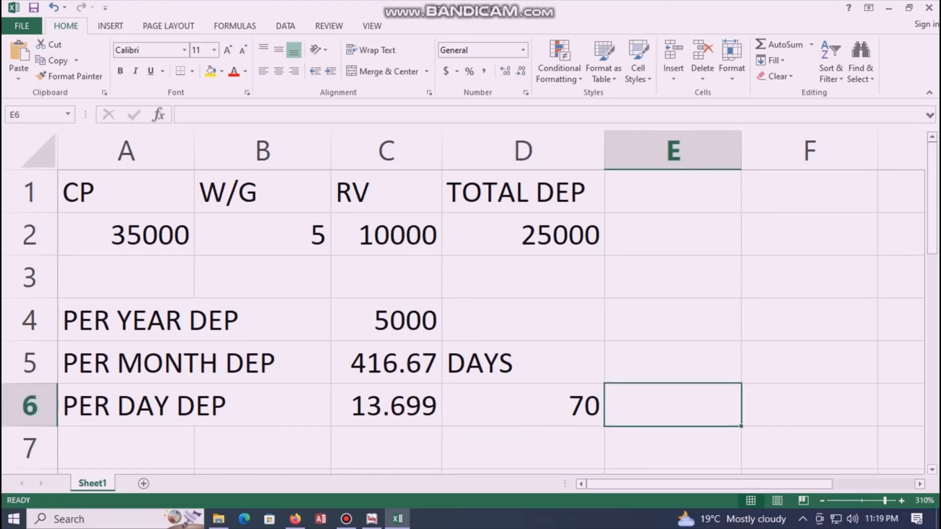
{"action": "type", "text": "="}
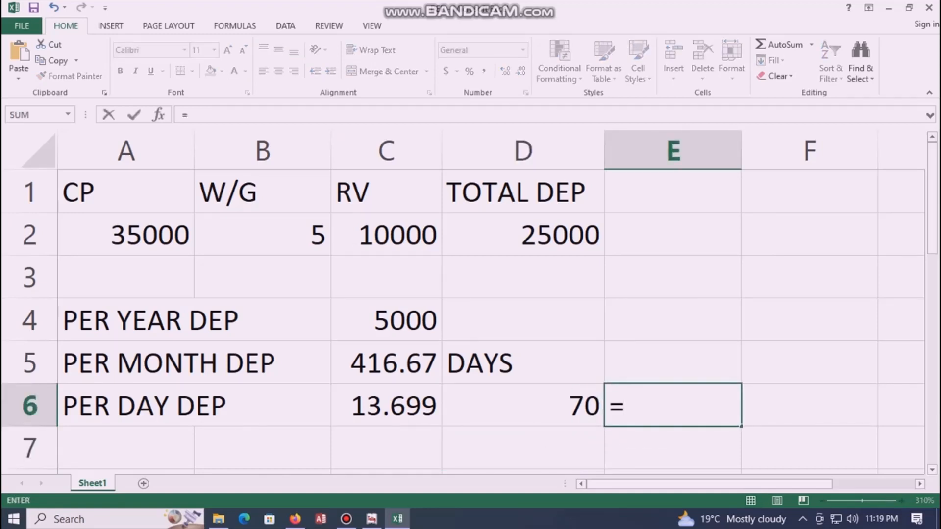
{"action": "left_click", "coordinate": [386, 405]}
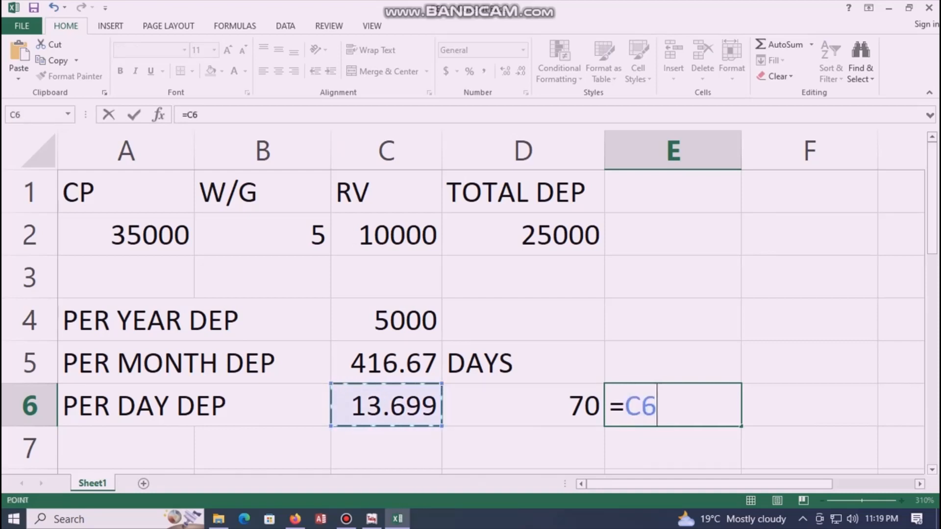
{"action": "type", "text": "*"}
{"action": "key", "text": "Left"}
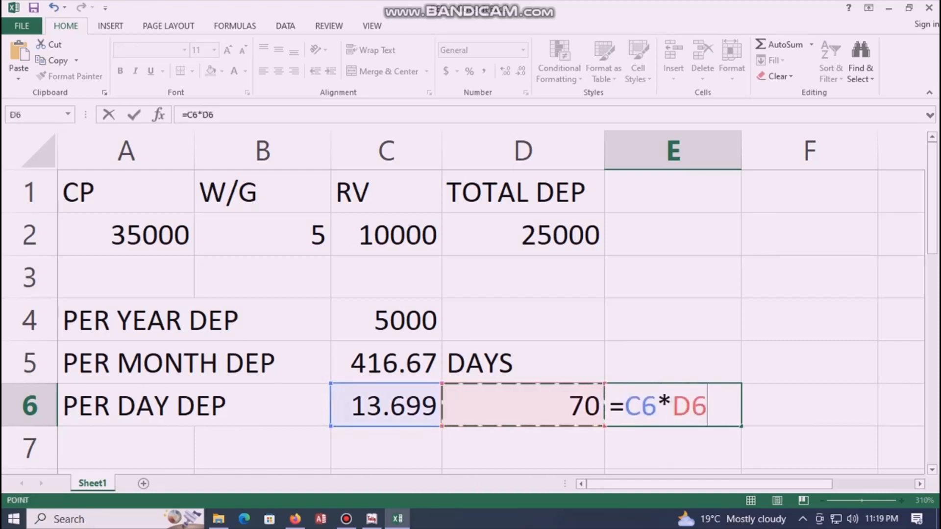
{"action": "key", "text": "Return"}
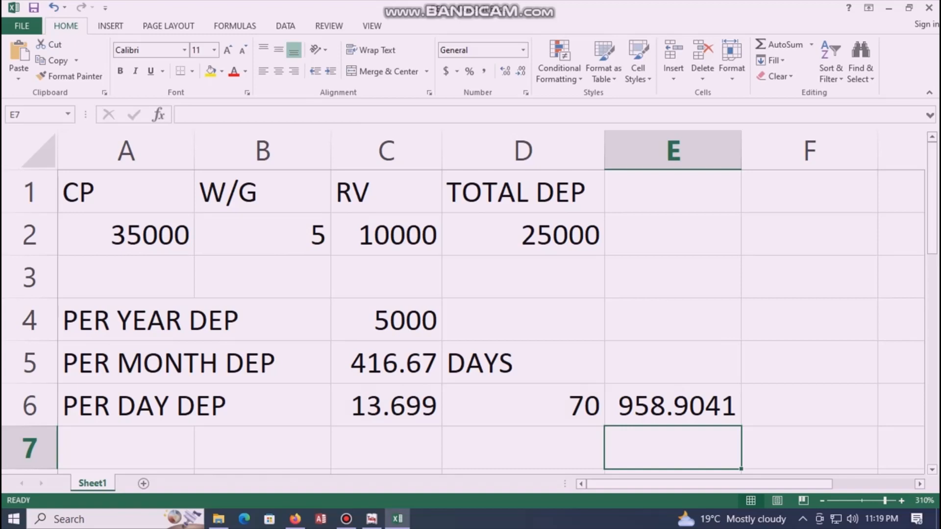
Step: Show C2:C7 with two decimal places and widen column C to fit
{"action": "left_click", "coordinate": [386, 151]}
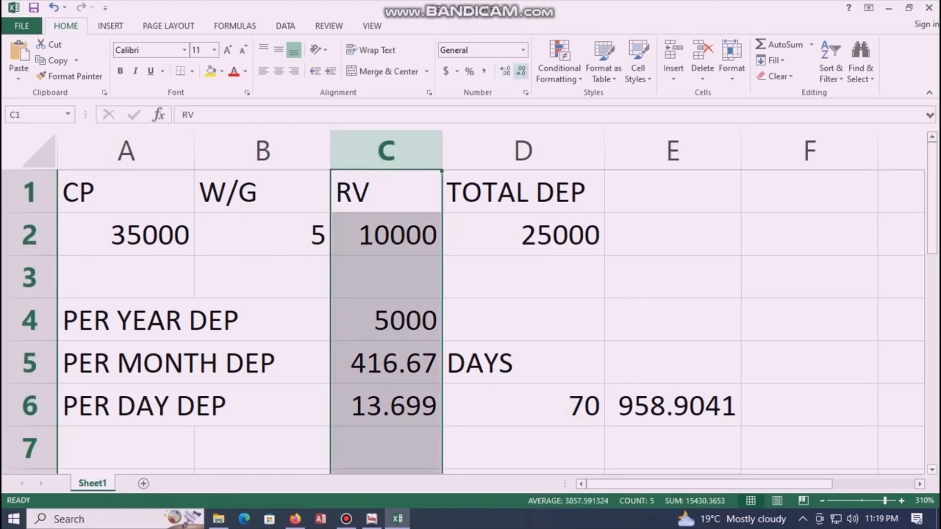
{"action": "left_click", "coordinate": [386, 278]}
{"action": "left_click_drag", "start_coordinate": [386, 235], "coordinate": [386, 448]}
{"action": "left_click", "coordinate": [521, 71]}
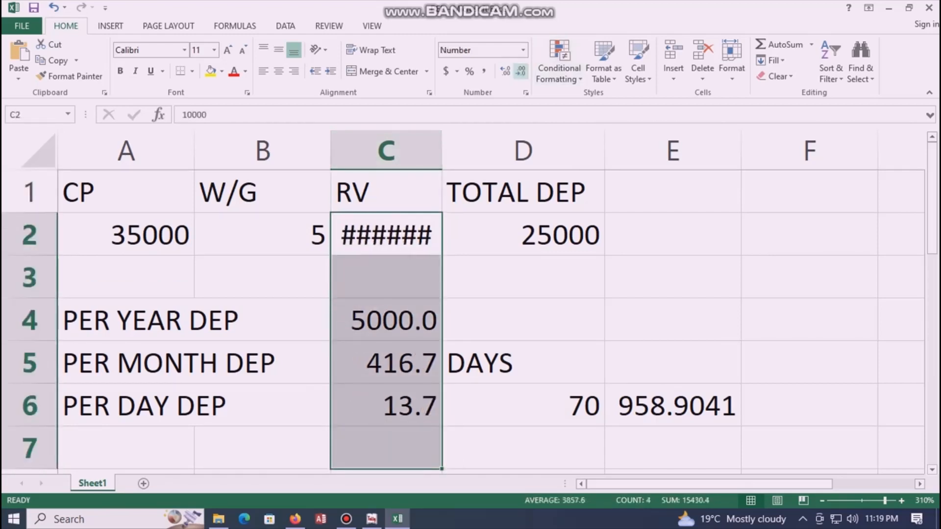
{"action": "left_click", "coordinate": [505, 71]}
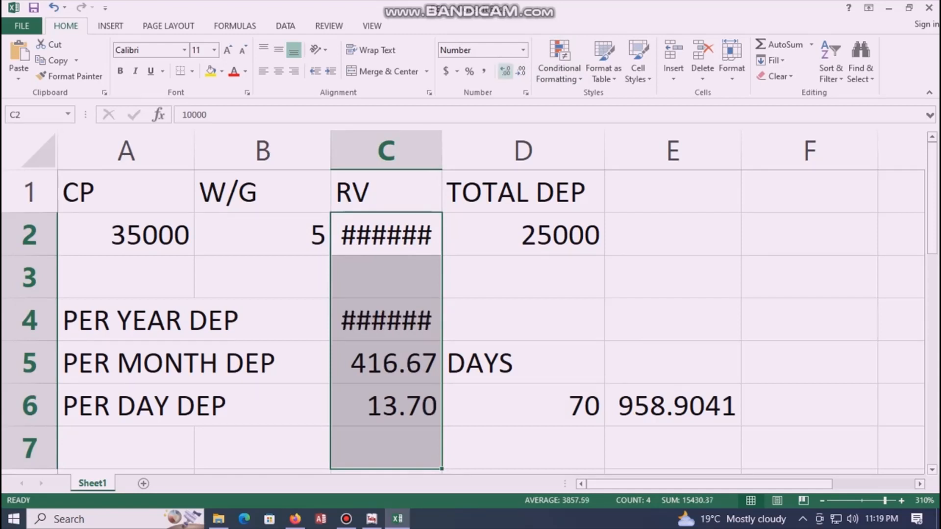
{"action": "left_click", "coordinate": [386, 149]}
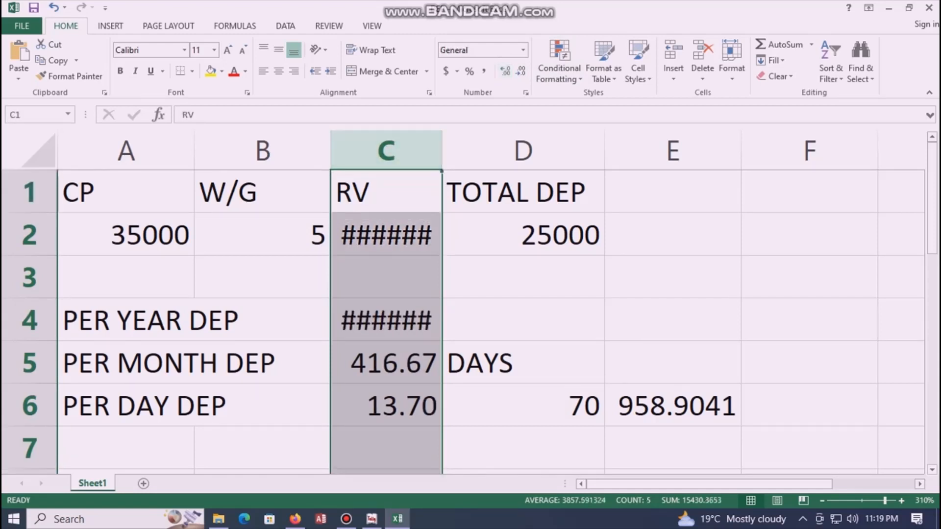
{"action": "left_click_drag", "start_coordinate": [442, 150], "coordinate": [464, 149]}
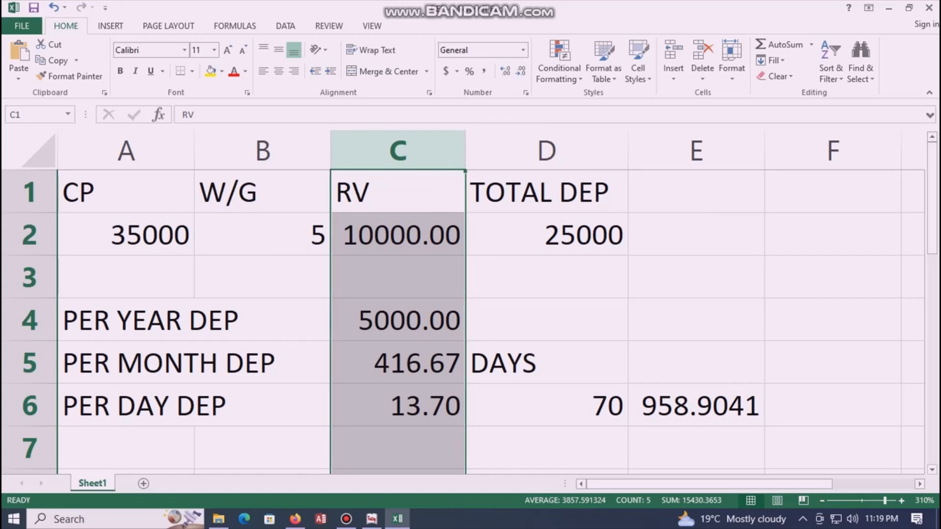
Step: Round the E6 depreciation result to two decimals, showing 958.90
{"action": "left_click", "coordinate": [696, 406]}
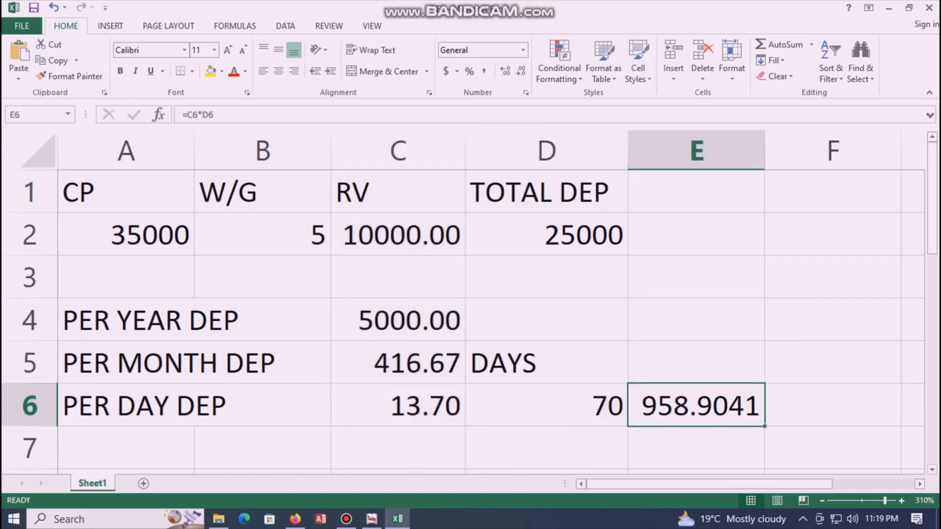
{"action": "left_click", "coordinate": [521, 71]}
{"action": "left_click", "coordinate": [520, 71]}
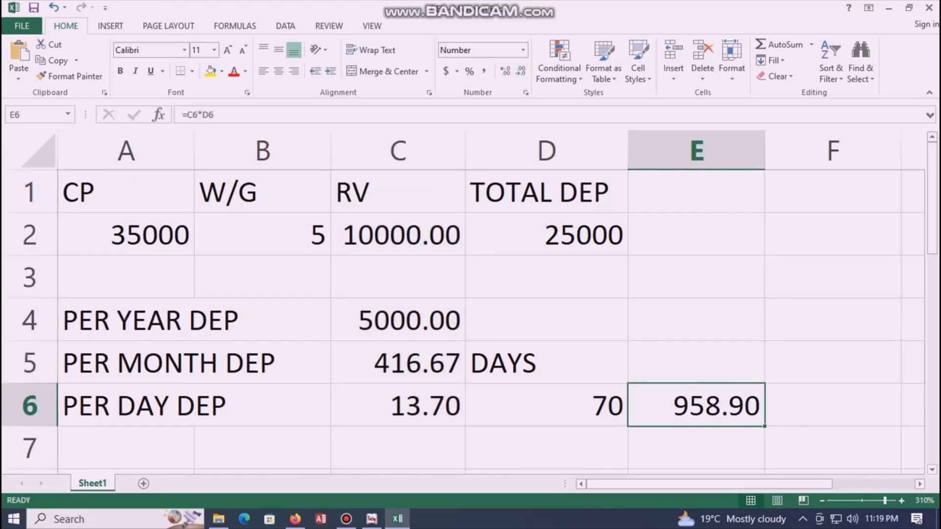
{"action": "left_click", "coordinate": [696, 319]}
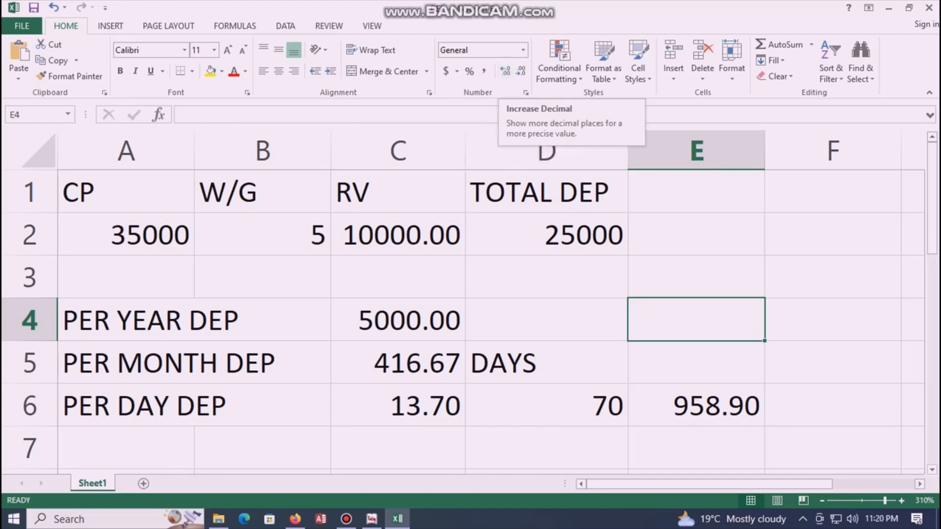
{"action": "left_click", "coordinate": [827, 320]}
{"action": "left_click", "coordinate": [547, 406]}
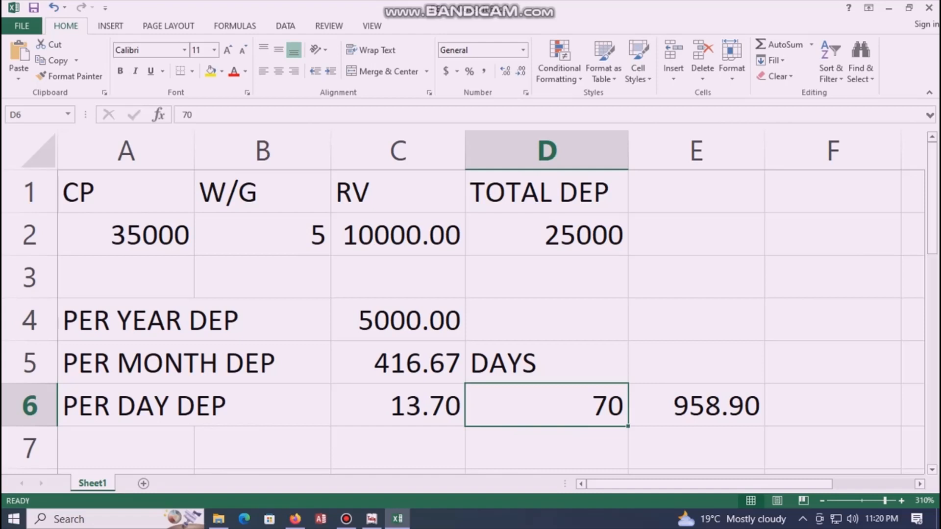
{"action": "left_click", "coordinate": [696, 405]}
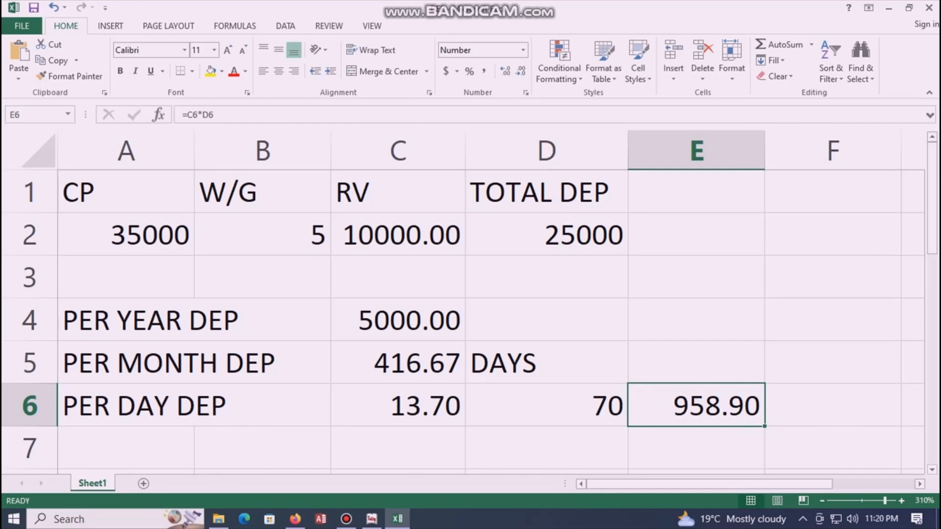
{"action": "left_click", "coordinate": [398, 320]}
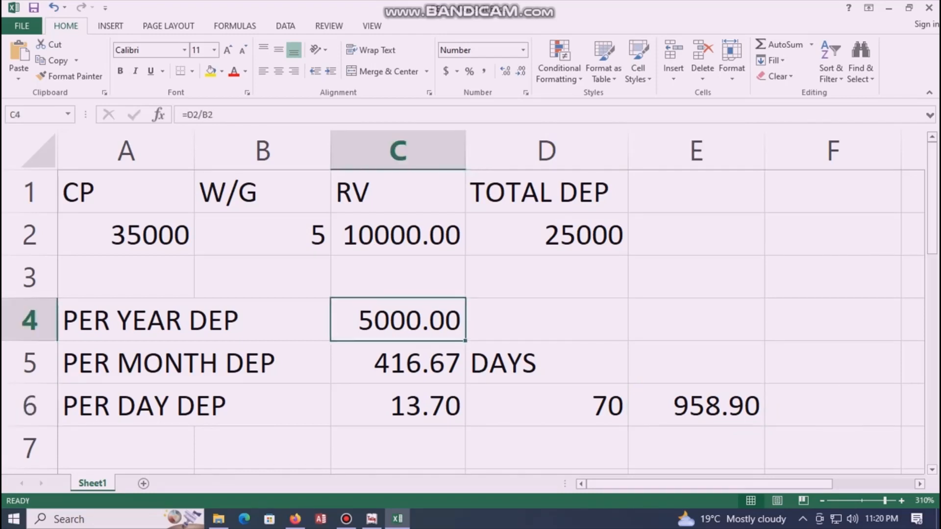
{"action": "left_click", "coordinate": [398, 363]}
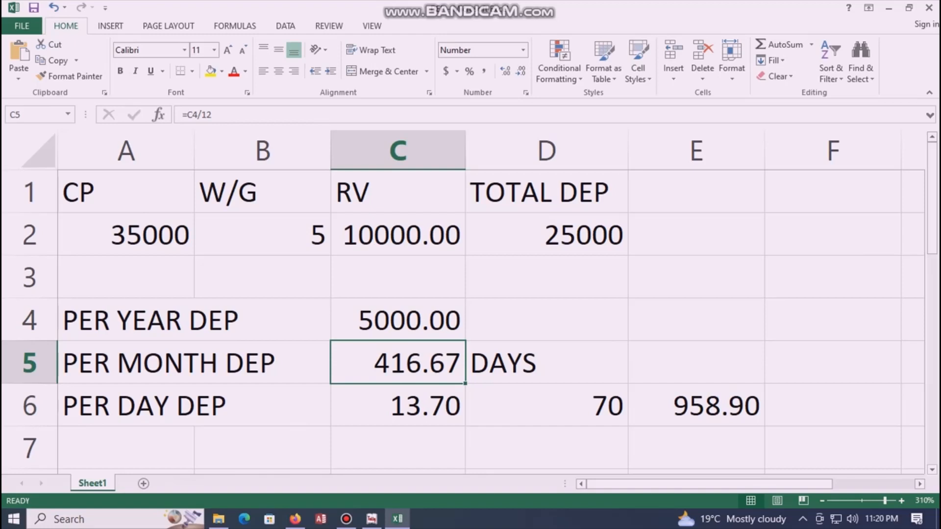
{"action": "left_click", "coordinate": [696, 405]}
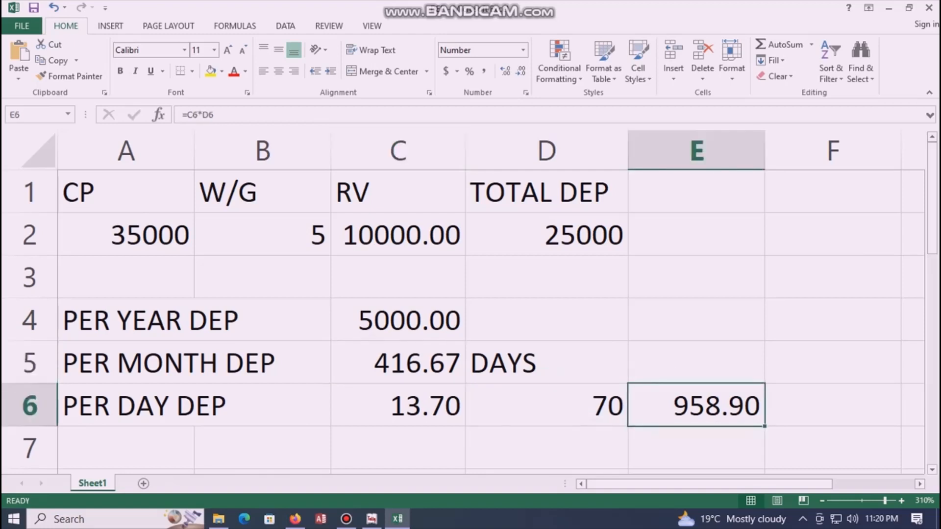
{"action": "left_click", "coordinate": [547, 406]}
Step: Try day counts of 90, 95 and 110 in D6
{"action": "type", "text": "90"}
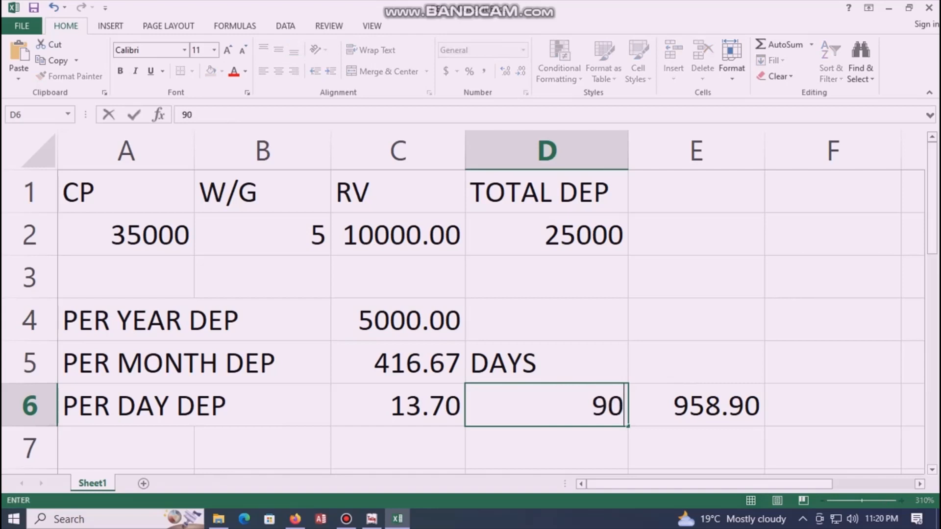
{"action": "key", "text": "Return"}
{"action": "key", "text": "Up"}
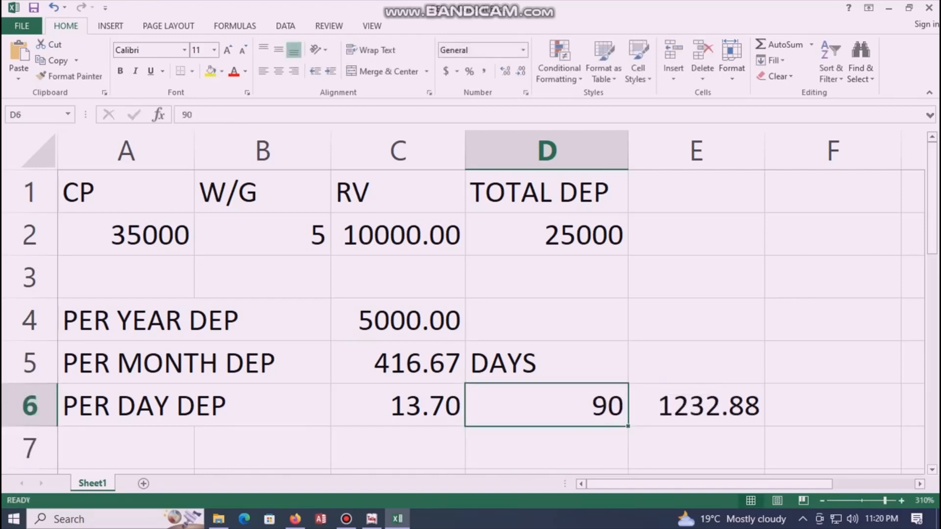
{"action": "type", "text": "95"}
{"action": "key", "text": "Return"}
{"action": "key", "text": "Up"}
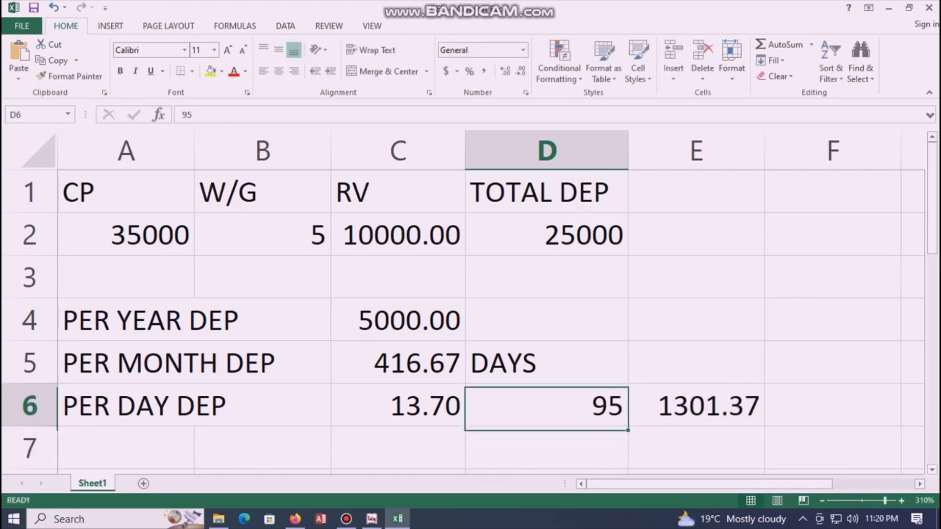
{"action": "type", "text": "110"}
{"action": "key", "text": "Return"}
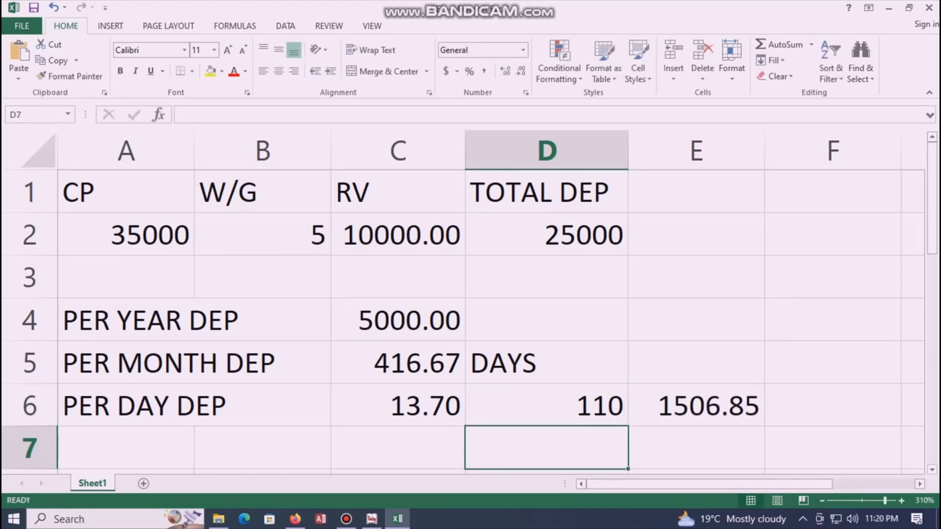
{"action": "key", "text": "Up"}
Step: Set D6 to 175 days and check E6's =C6*D6 result of 2397.26
{"action": "type", "text": "175"}
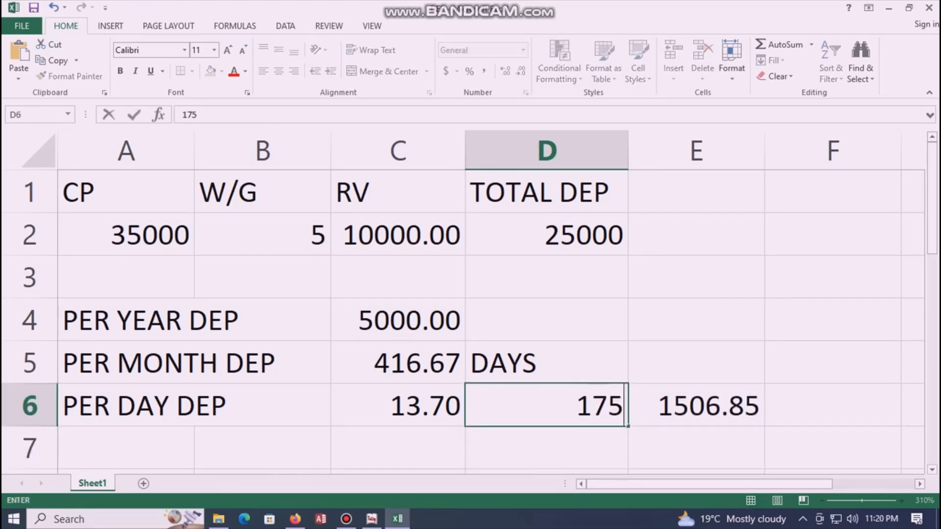
{"action": "key", "text": "Return"}
{"action": "key", "text": "Up"}
{"action": "key", "text": "Right"}
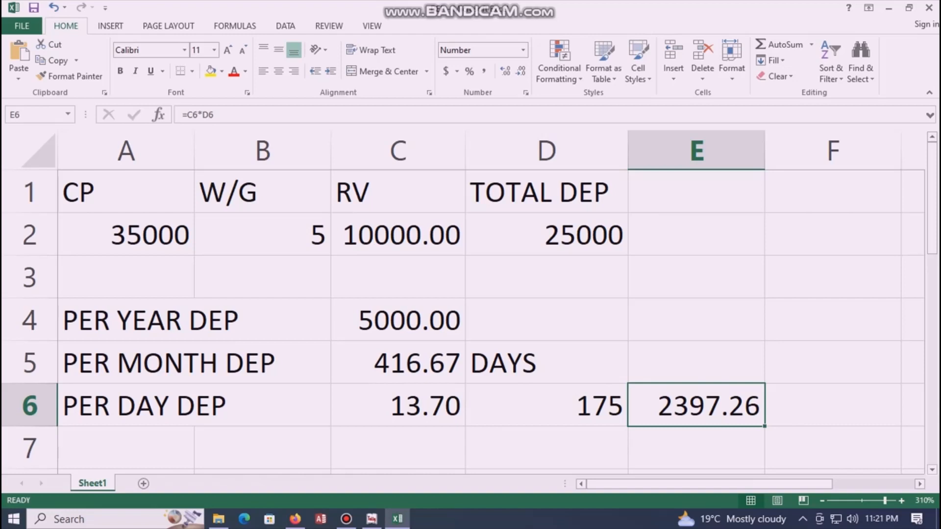
Step: Type the label SP in cell D8
{"action": "scroll", "coordinate": [491, 322], "scroll_direction": "down", "scroll_amount": 1}
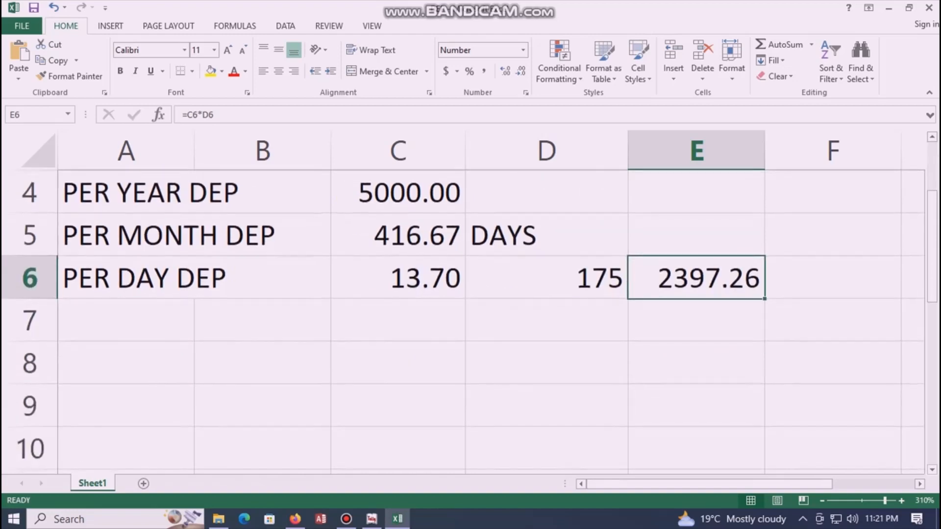
{"action": "left_click", "coordinate": [547, 363]}
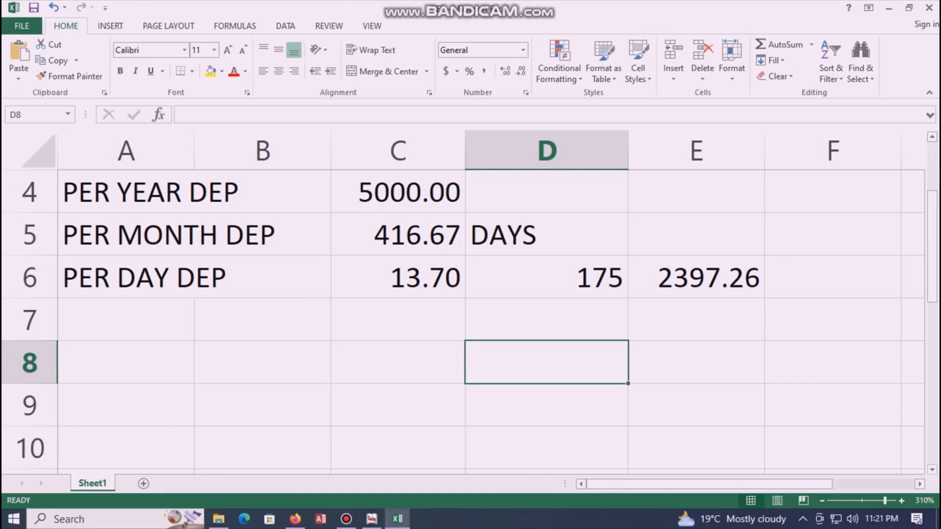
{"action": "type", "text": "SP"}
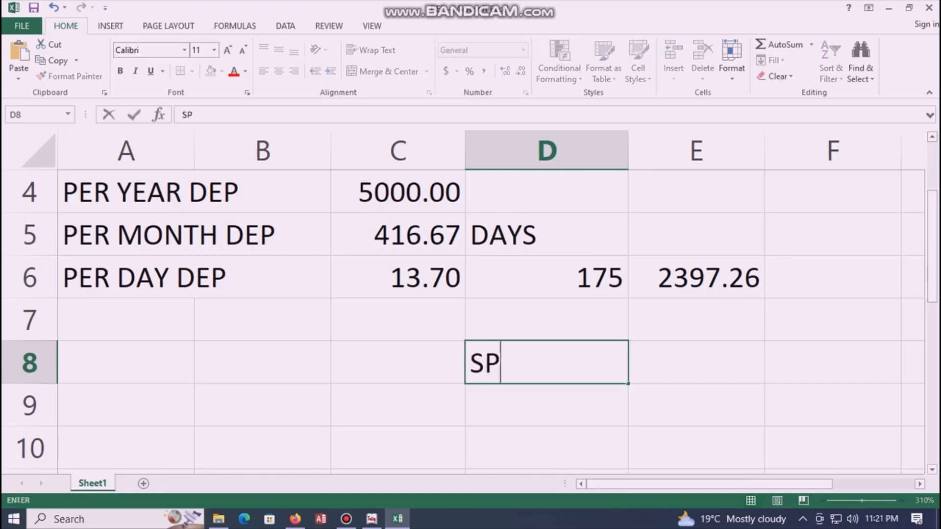
{"action": "key", "text": "Return"}
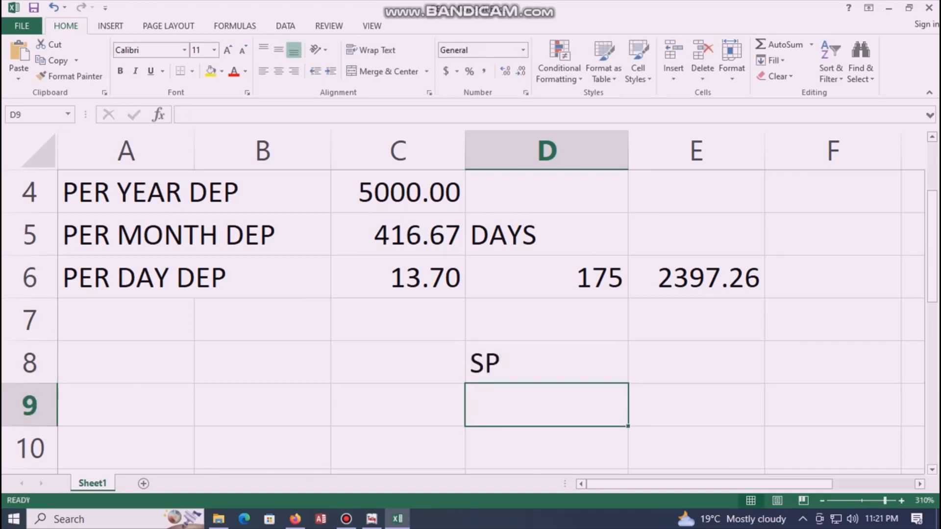
Step: Compute SP in E8 as =A2-E6, giving 32602.74
{"action": "left_click", "coordinate": [696, 363]}
{"action": "scroll", "coordinate": [490, 294], "scroll_direction": "up", "scroll_amount": 1}
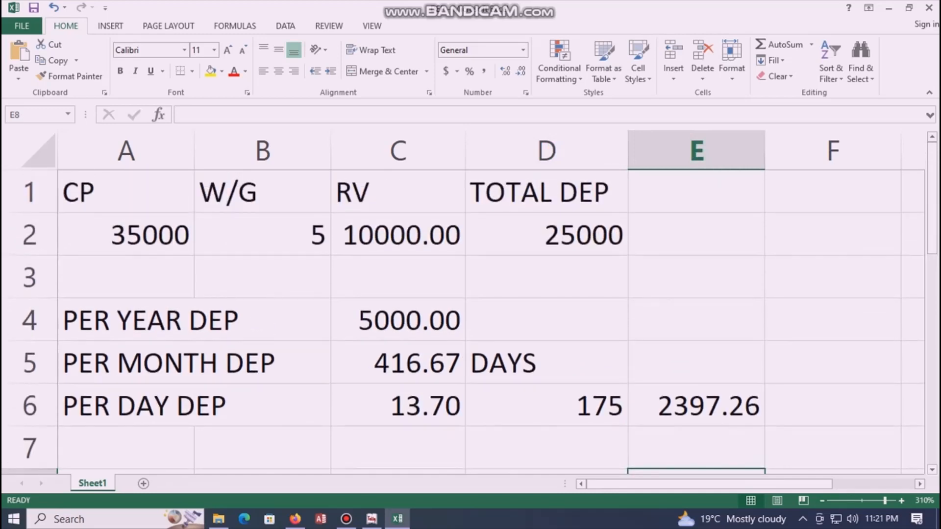
{"action": "scroll", "coordinate": [490, 294], "scroll_direction": "down", "scroll_amount": 1}
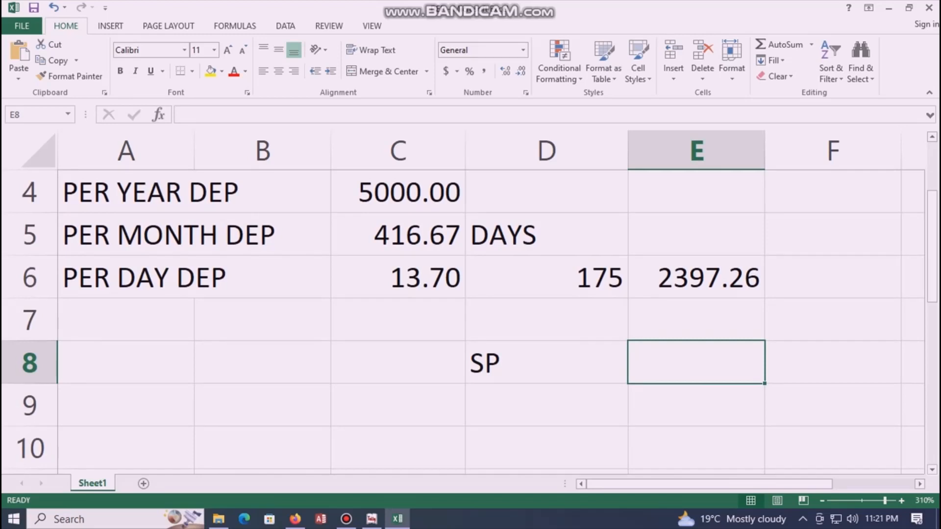
{"action": "scroll", "coordinate": [490, 294], "scroll_direction": "up", "scroll_amount": 1}
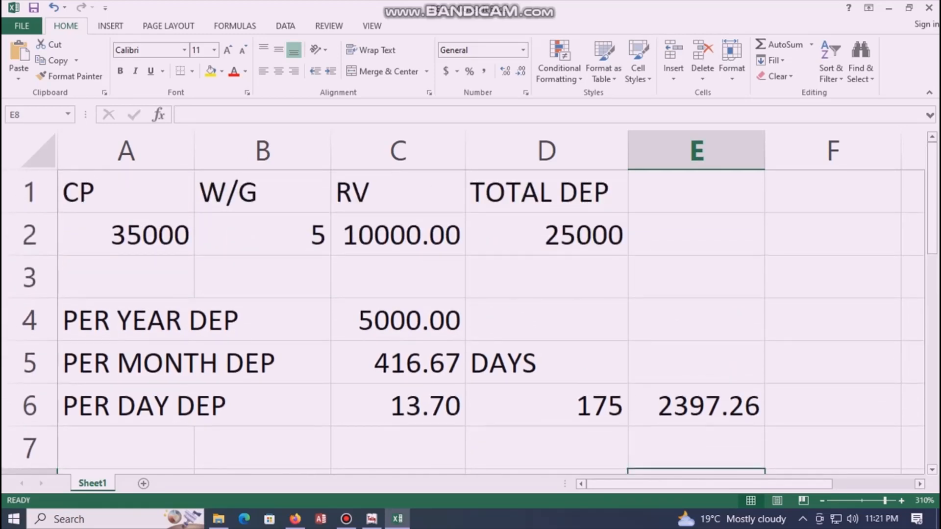
{"action": "scroll", "coordinate": [490, 294], "scroll_direction": "down", "scroll_amount": 1}
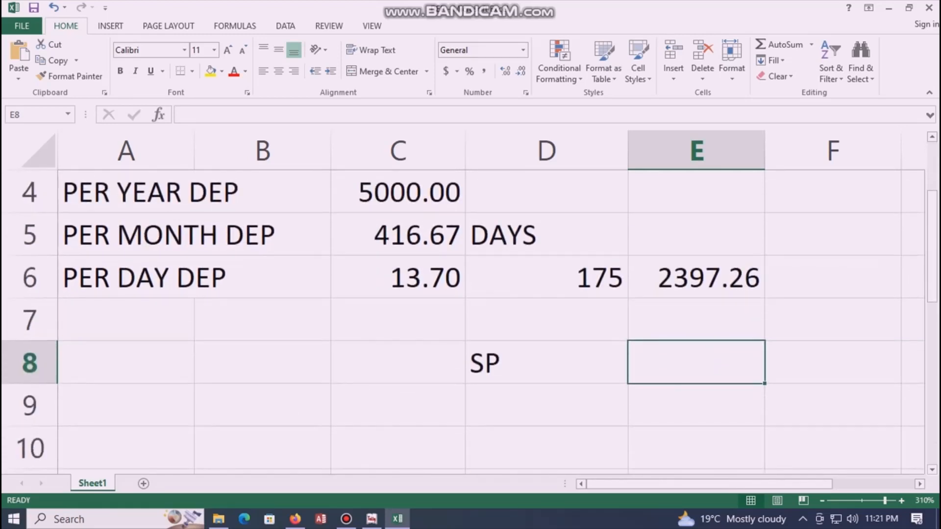
{"action": "type", "text": "="}
{"action": "scroll", "coordinate": [490, 294], "scroll_direction": "up", "scroll_amount": 1}
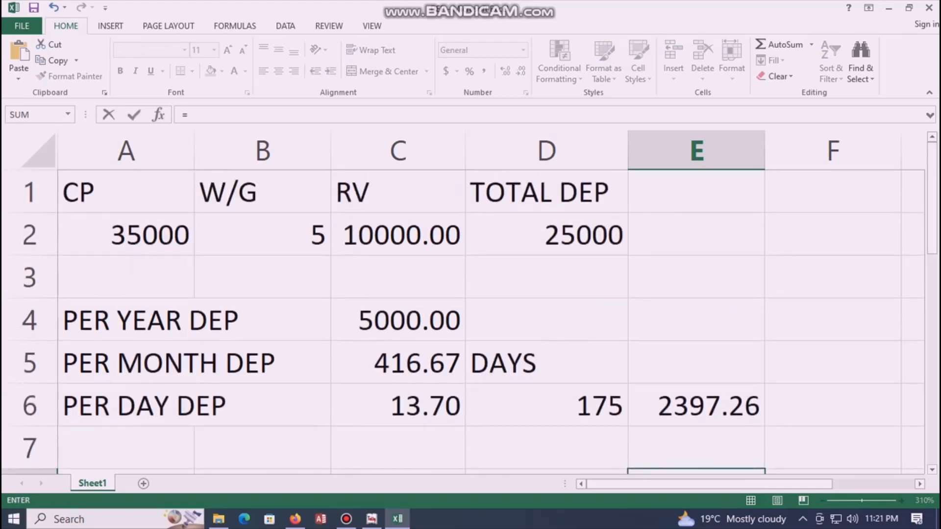
{"action": "left_click", "coordinate": [126, 235]}
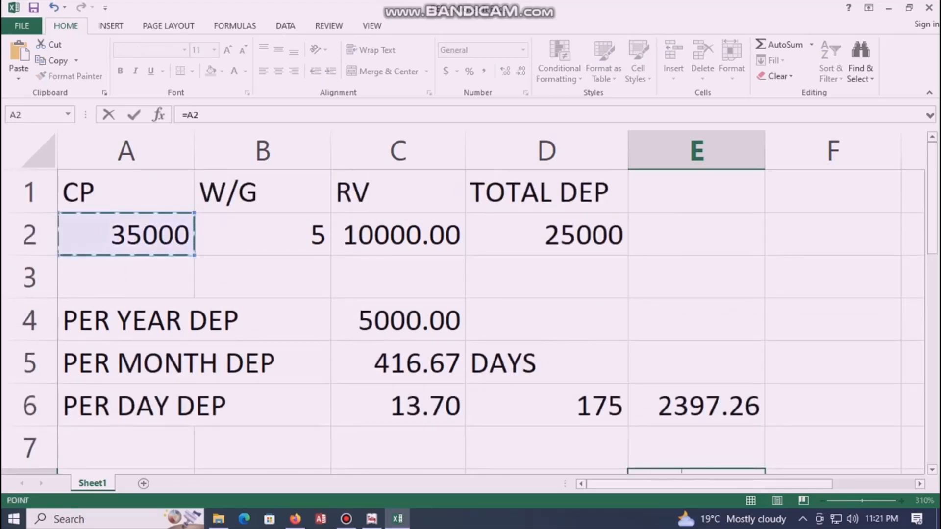
{"action": "type", "text": "-"}
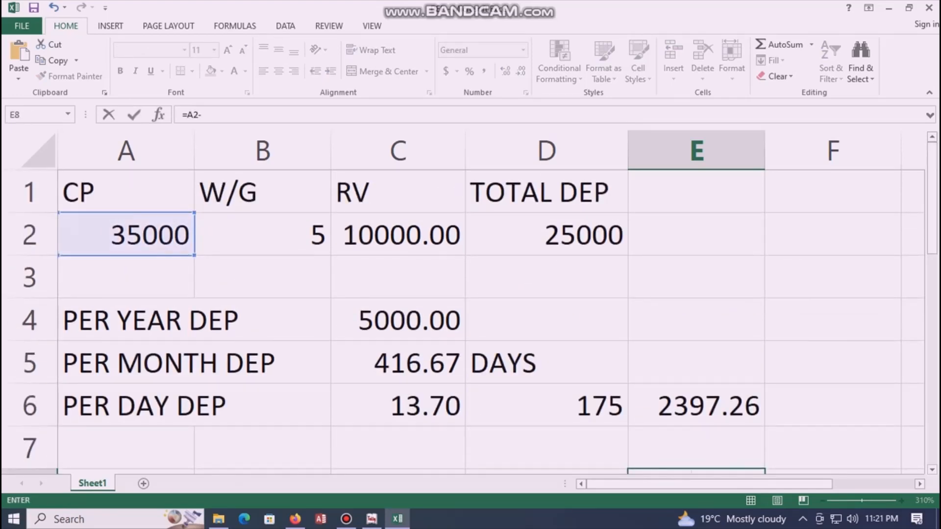
{"action": "left_click", "coordinate": [696, 406]}
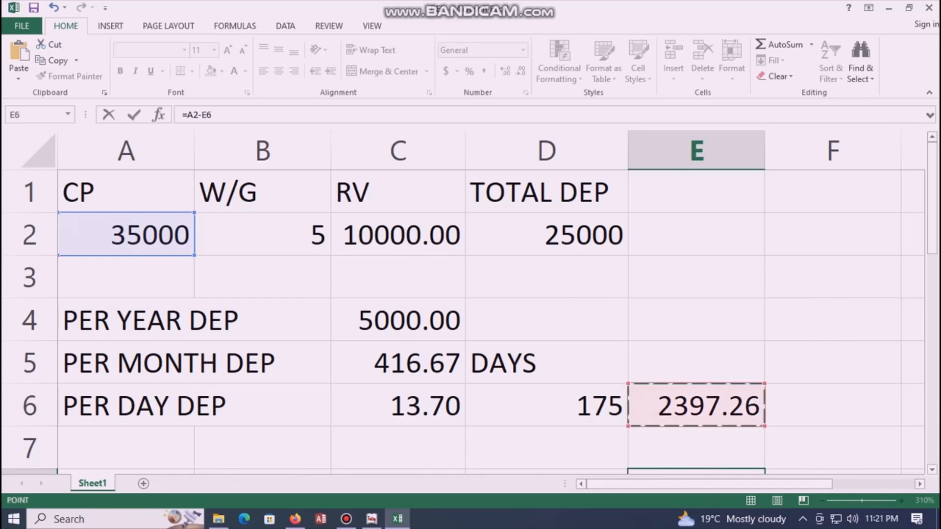
{"action": "key", "text": "Return"}
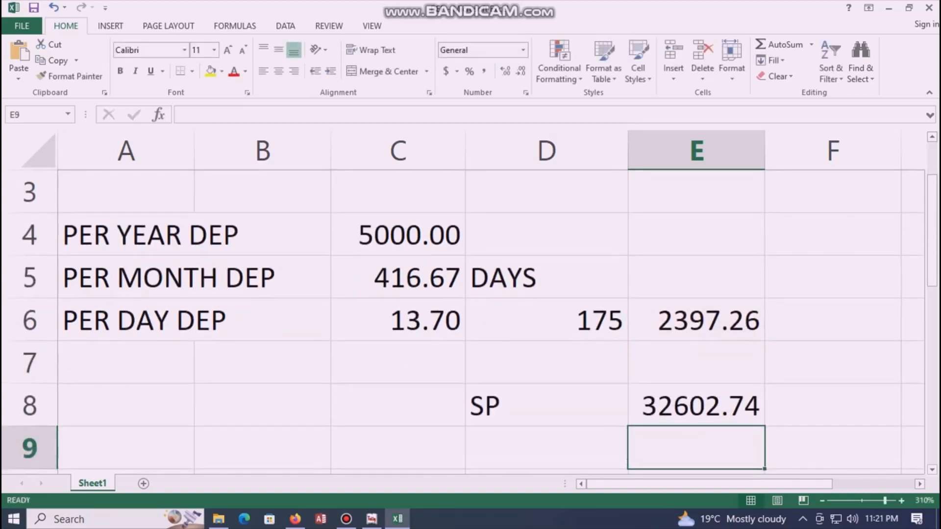
{"action": "scroll", "coordinate": [470, 304], "scroll_direction": "up", "scroll_amount": 1}
Step: Enter the NSP label in D9 and the value 30000 in E9
{"action": "scroll", "coordinate": [470, 304], "scroll_direction": "down", "scroll_amount": 2}
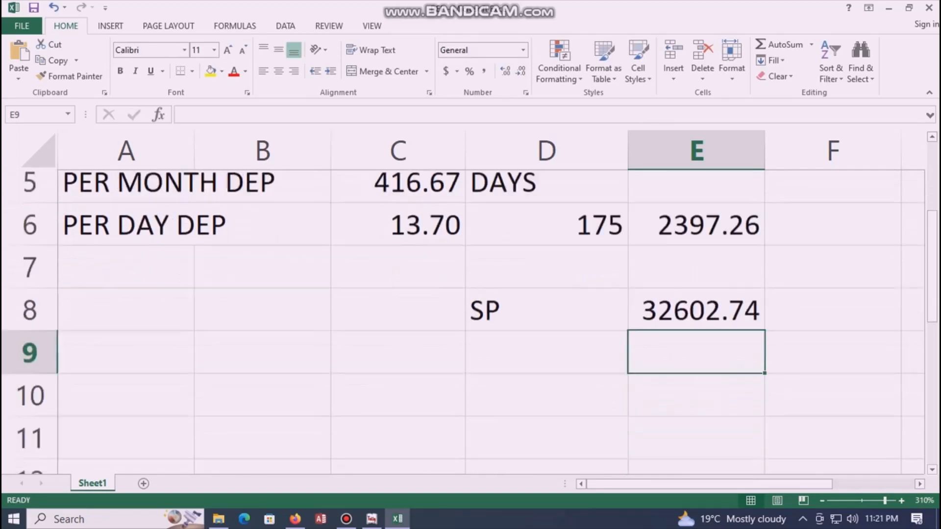
{"action": "scroll", "coordinate": [491, 322], "scroll_direction": "up", "scroll_amount": 1}
{"action": "left_click", "coordinate": [546, 405]}
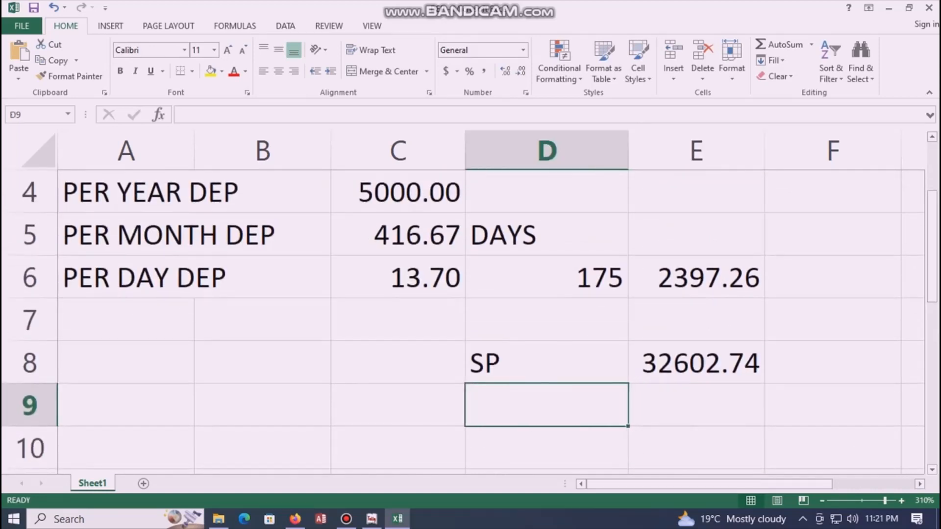
{"action": "type", "text": "N"}
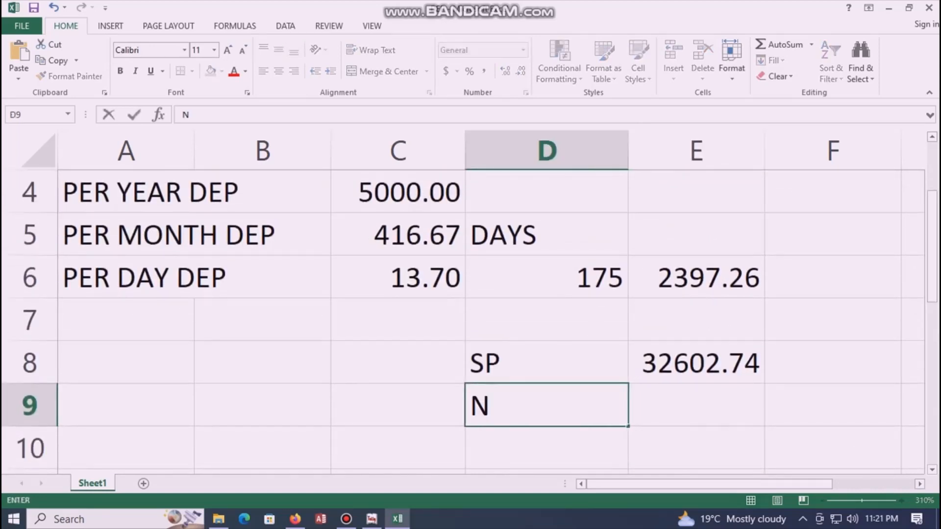
{"action": "type", "text": "SP"}
{"action": "key", "text": "Tab"}
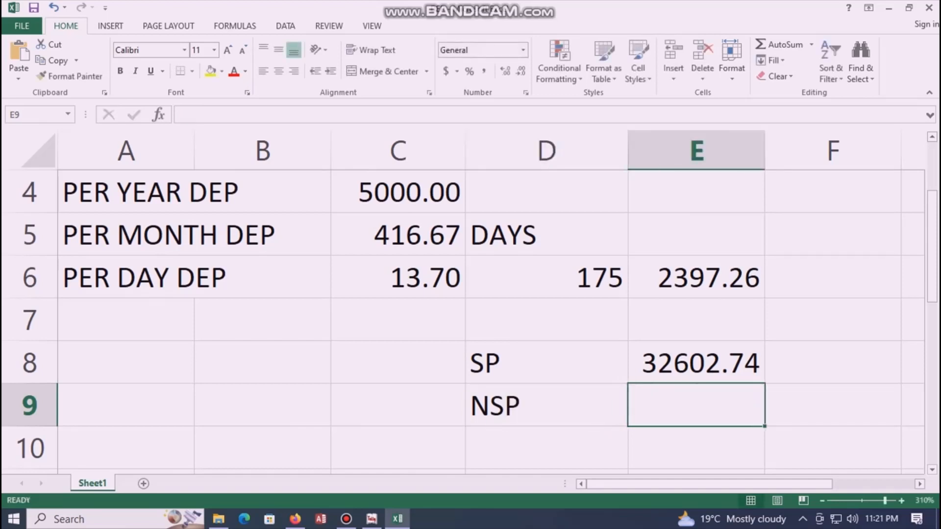
{"action": "type", "text": "30"}
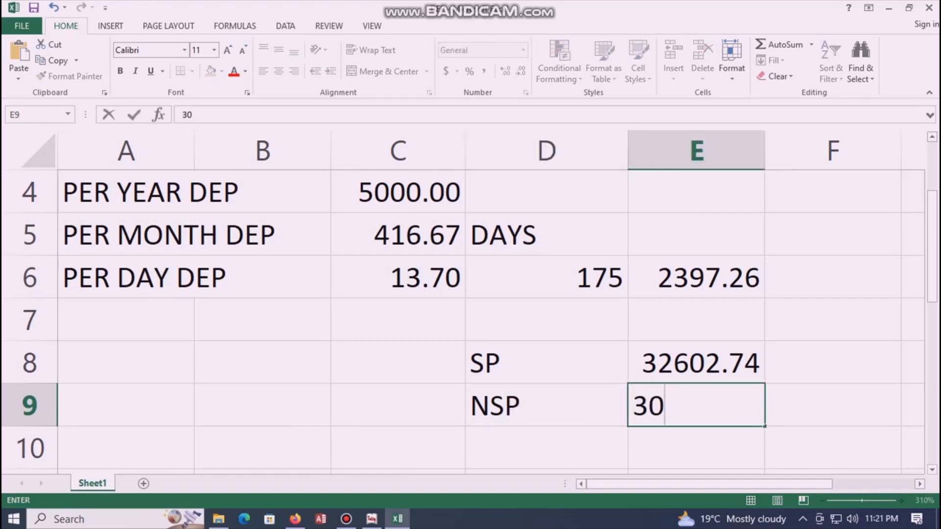
{"action": "type", "text": "000"}
{"action": "key", "text": "Return"}
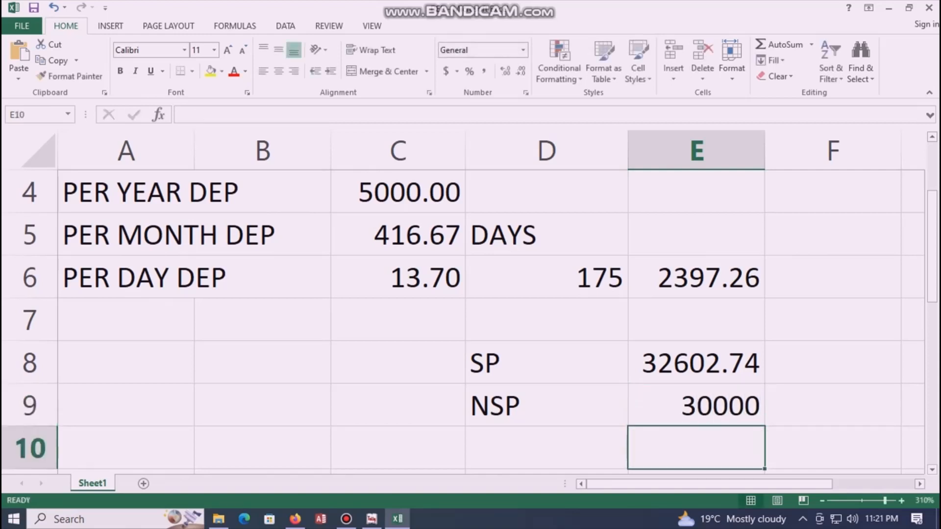
{"action": "key", "text": "Left"}
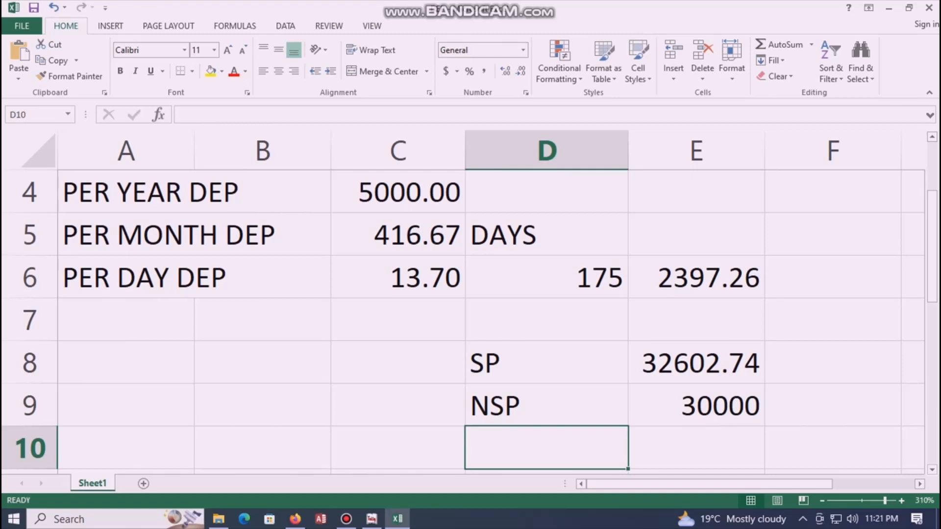
Step: Label D10 LOSS and compute =E8-E9 in E10, giving 2602.74
{"action": "type", "text": "LOSS"}
{"action": "key", "text": "Tab"}
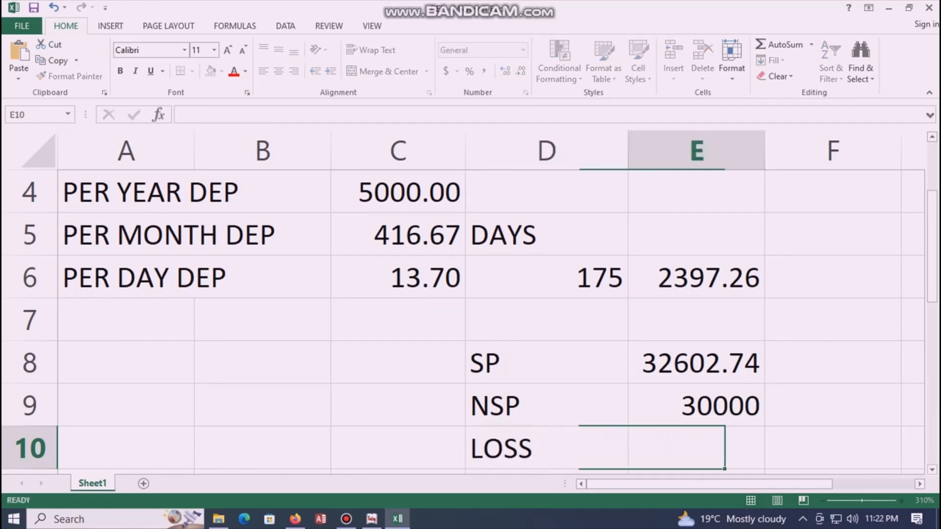
{"action": "type", "text": "="}
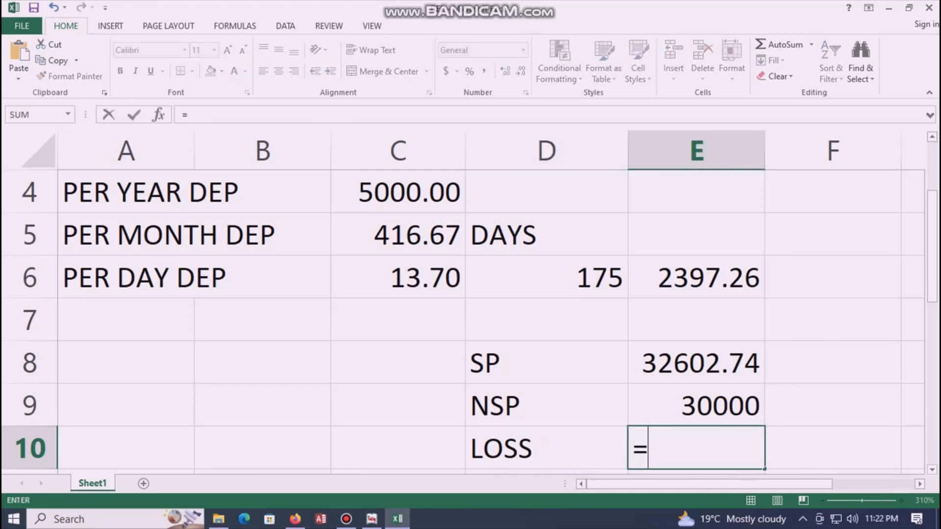
{"action": "key", "text": "Up"}
{"action": "key", "text": "Up"}
{"action": "type", "text": "-"}
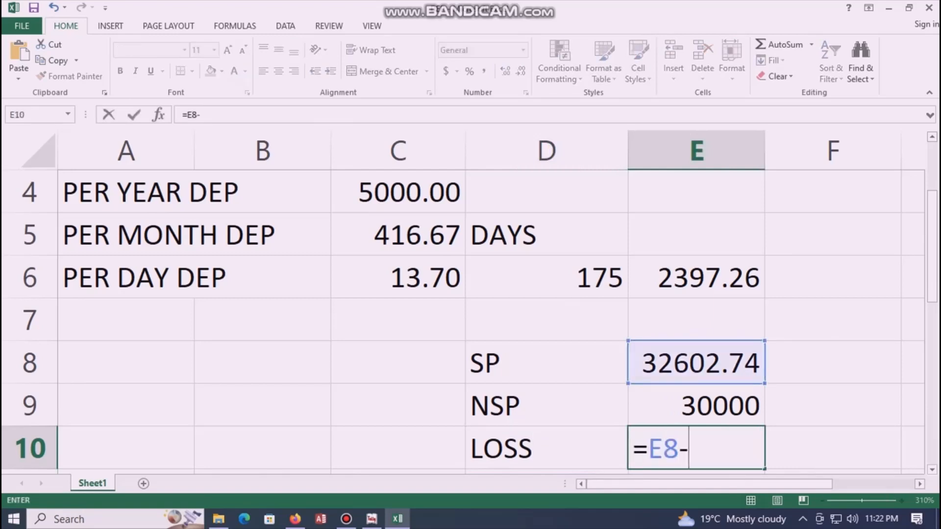
{"action": "key", "text": "Up"}
{"action": "key", "text": "Return"}
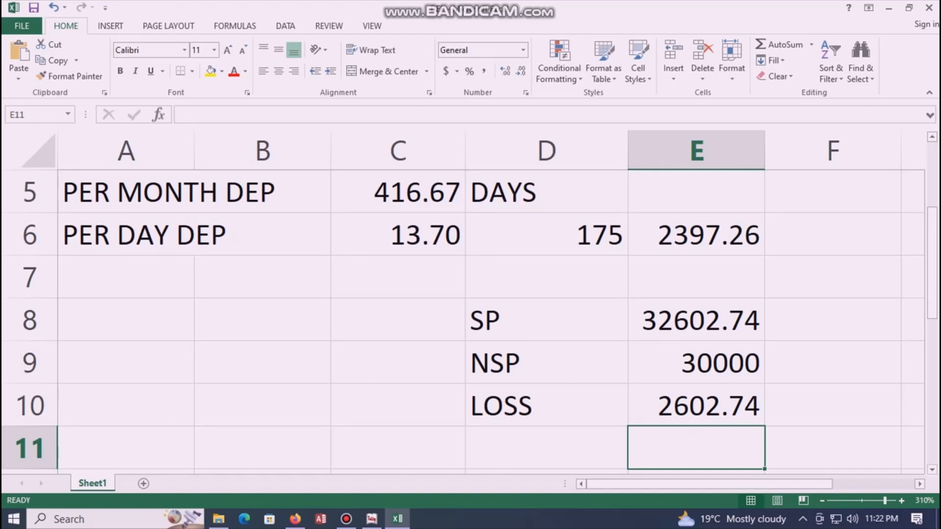
{"action": "scroll", "coordinate": [490, 319], "scroll_direction": "up", "scroll_amount": 2}
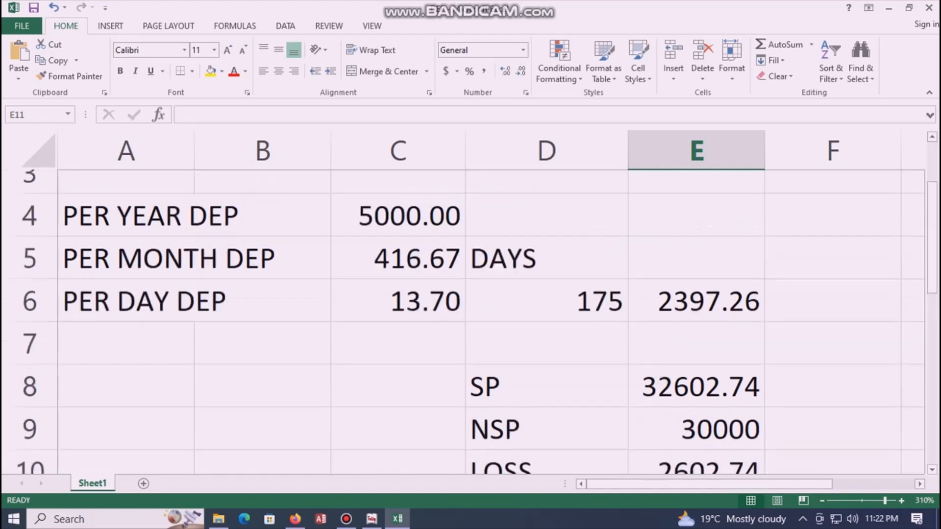
{"action": "scroll", "coordinate": [490, 318], "scroll_direction": "down", "scroll_amount": 2}
{"action": "scroll", "coordinate": [490, 319], "scroll_direction": "up", "scroll_amount": 2}
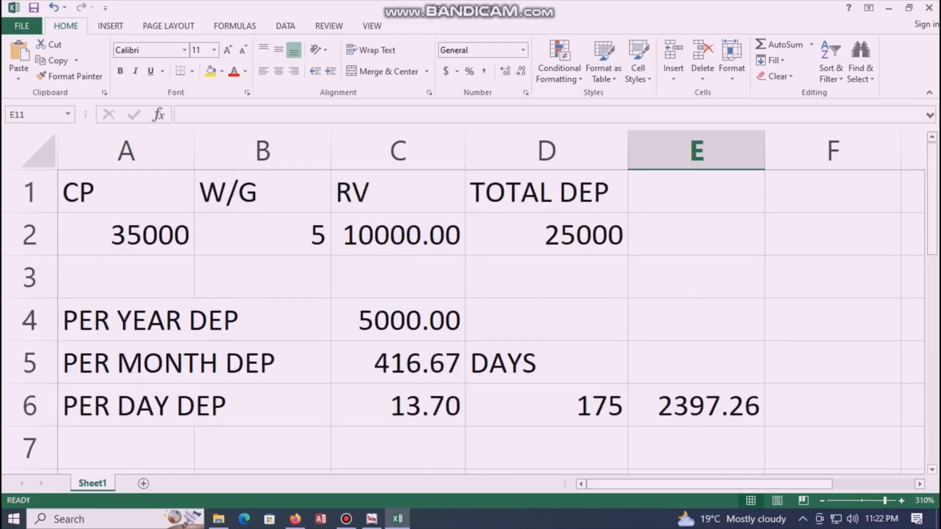